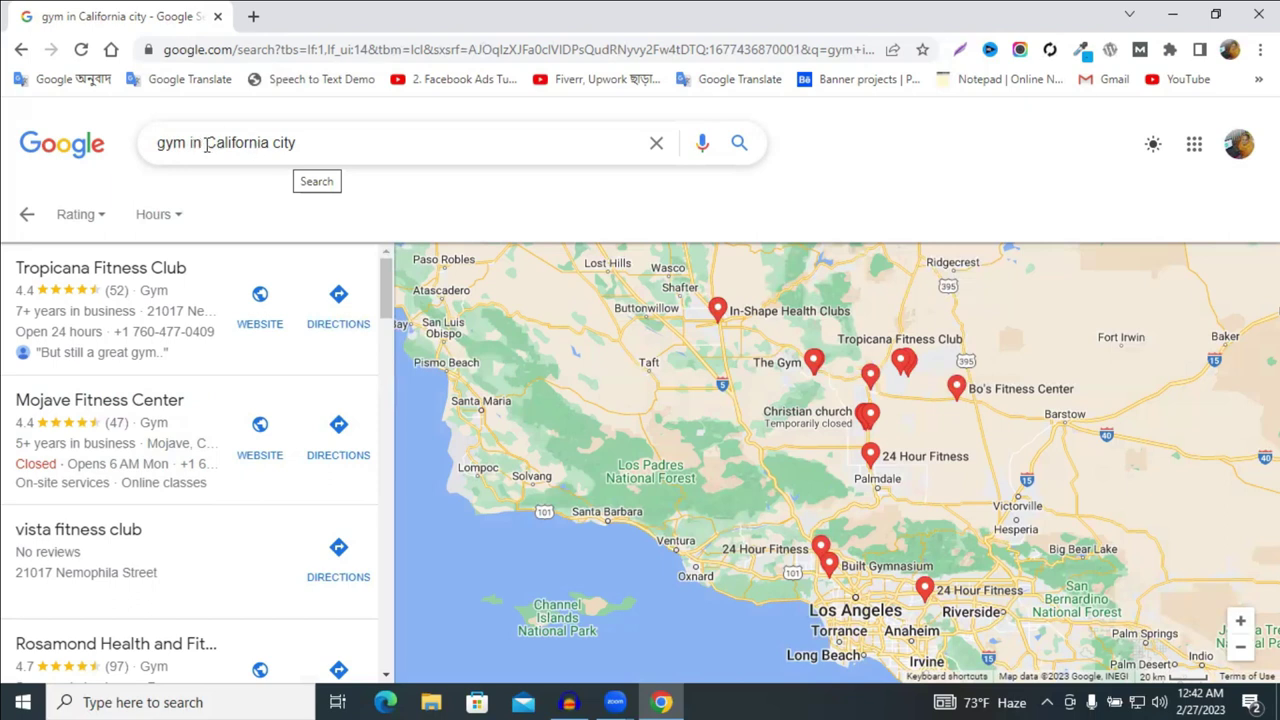
drag(206, 143, 276, 143)
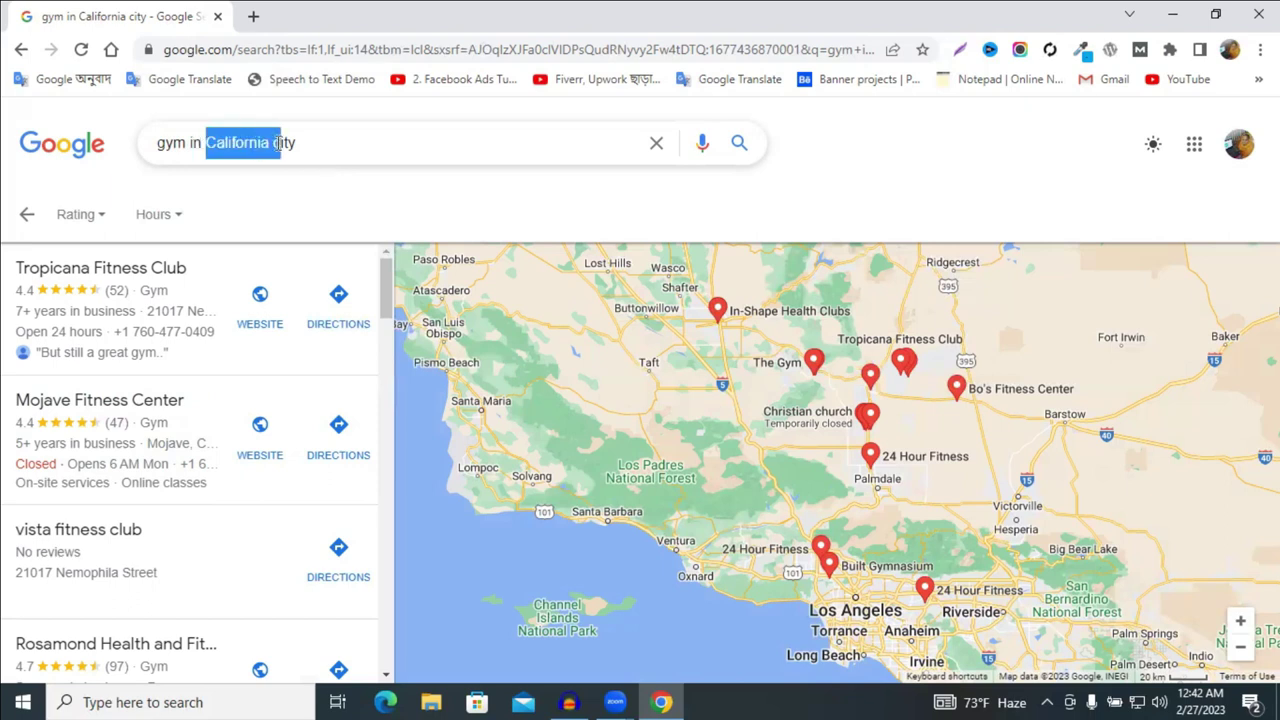
click(172, 141)
double_click(172, 141)
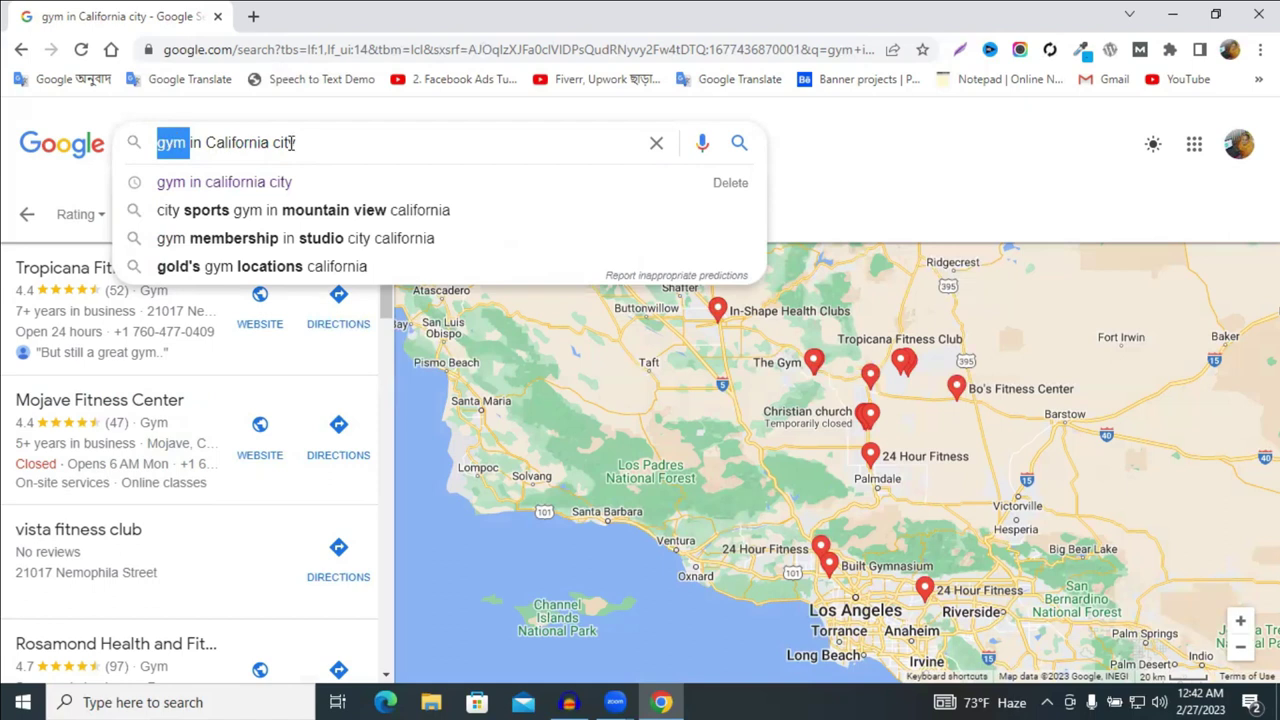
click(1040, 172)
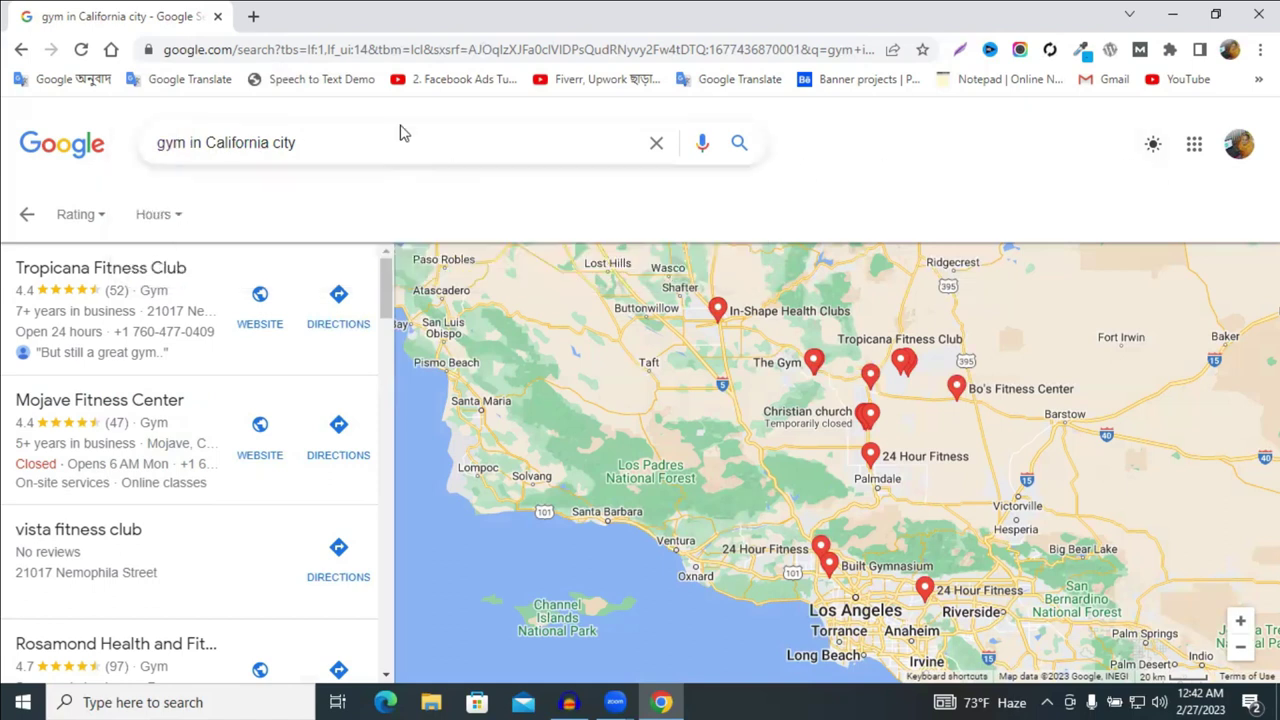
- Open Google Drive in a new browser tab and create a blank Google Sheets spreadsheet
click(251, 17)
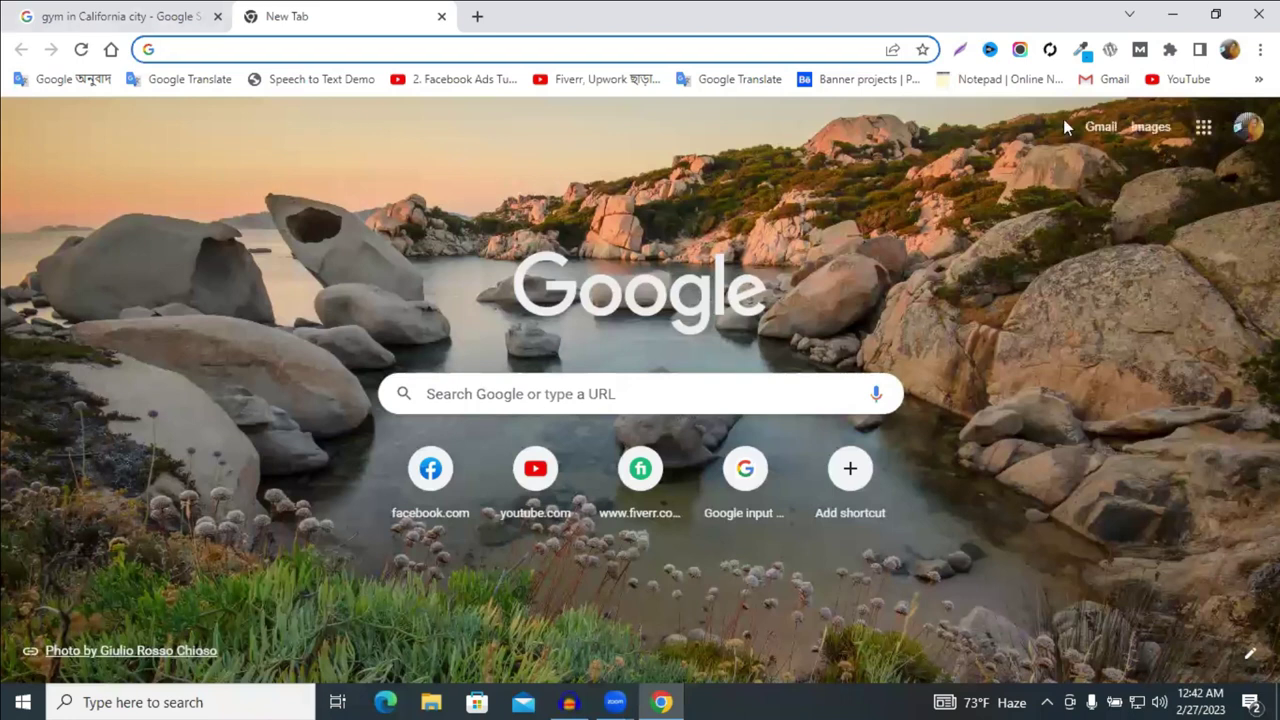
click(1205, 145)
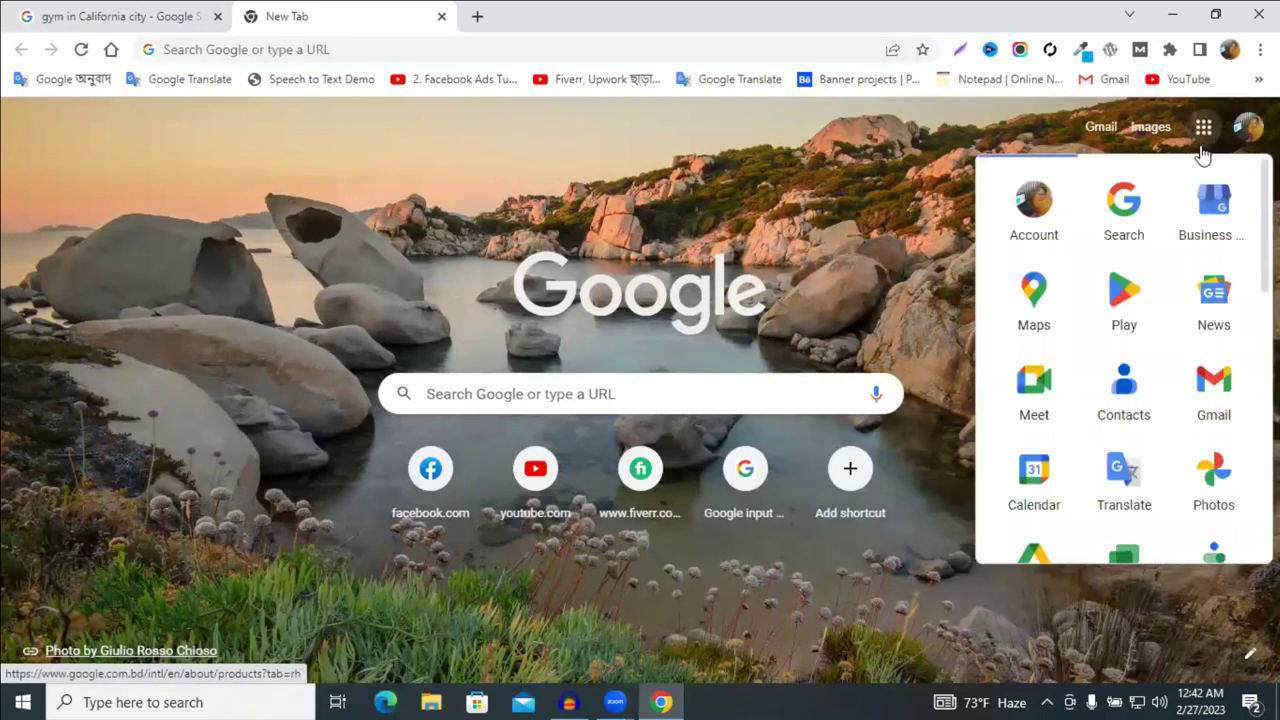
scroll(1110, 422, down, 2)
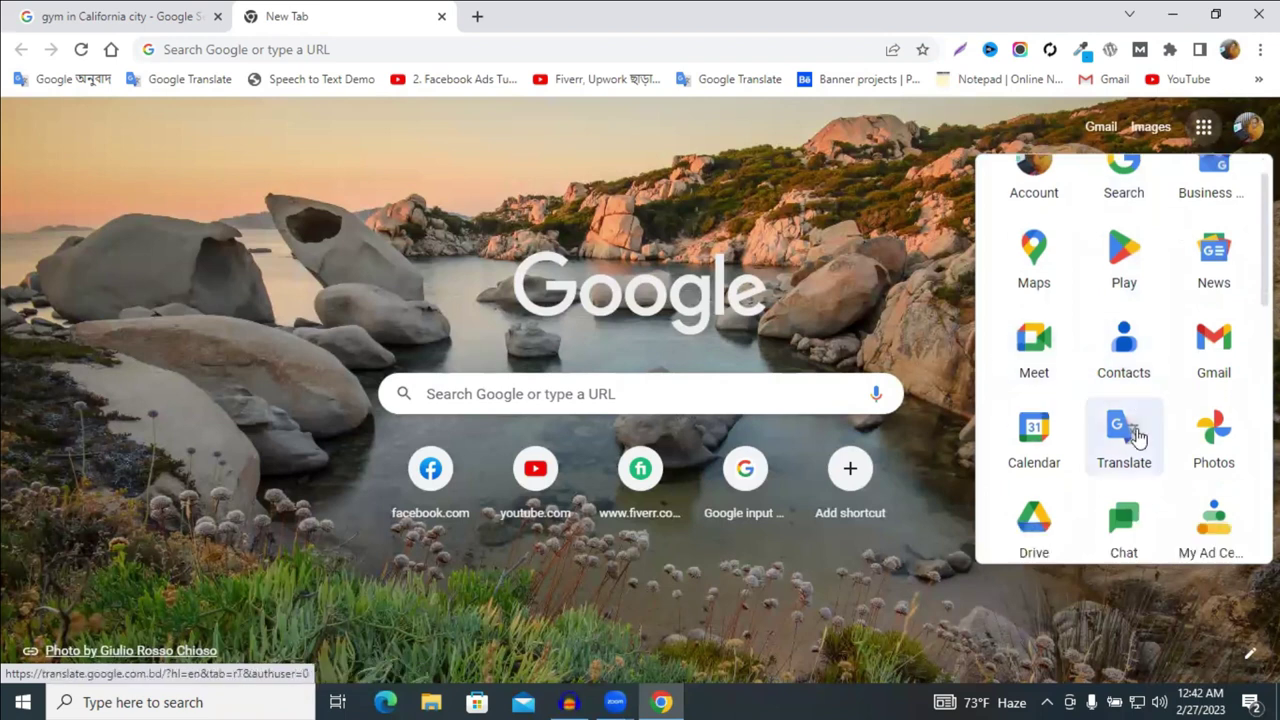
click(1036, 398)
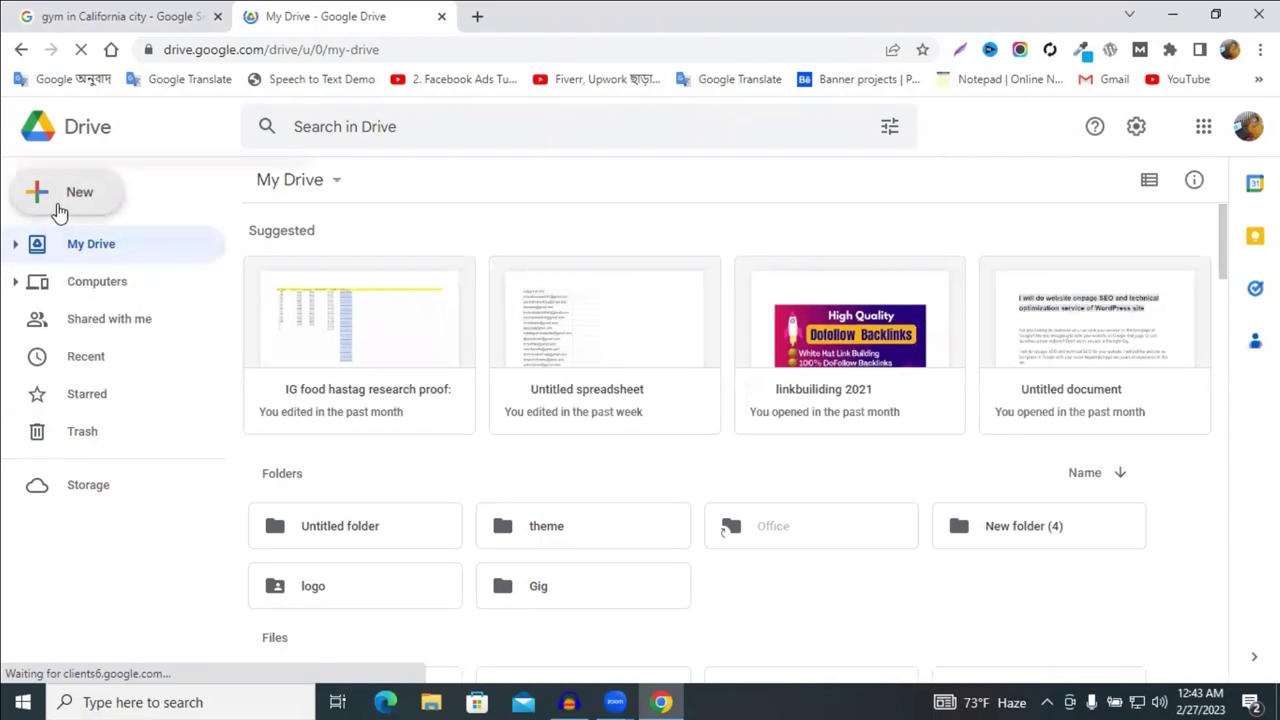
click(59, 210)
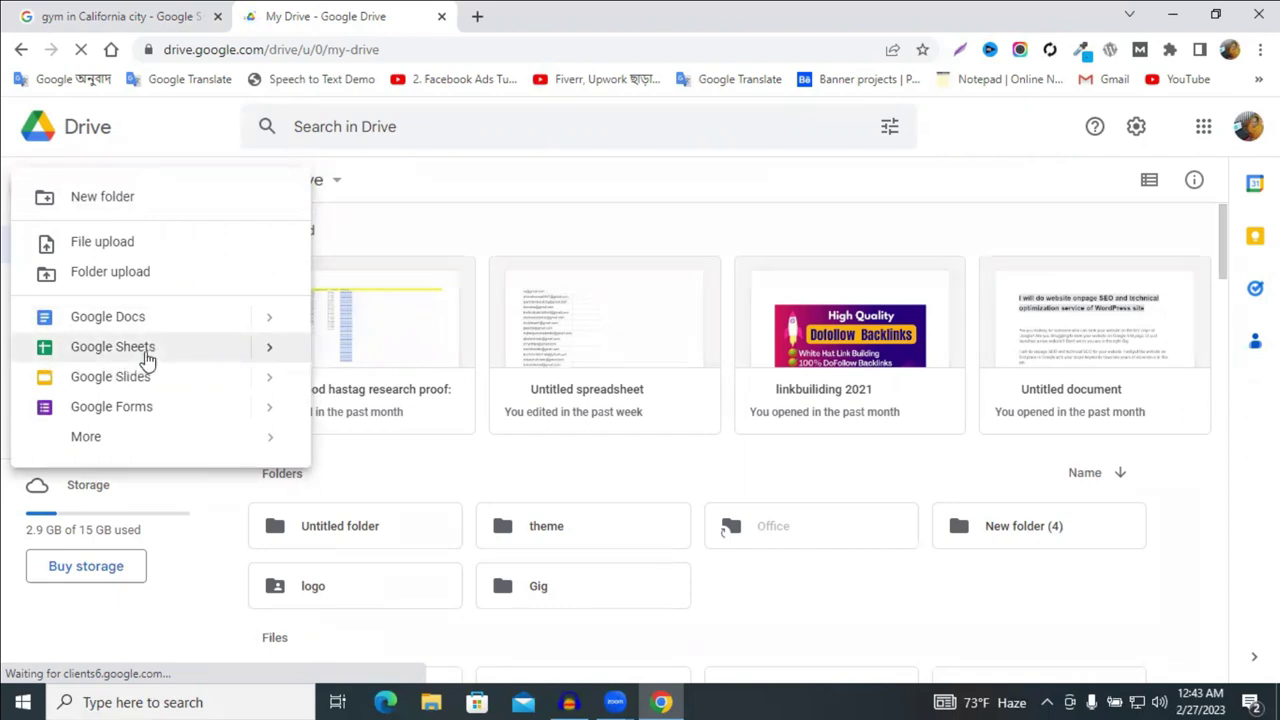
click(147, 352)
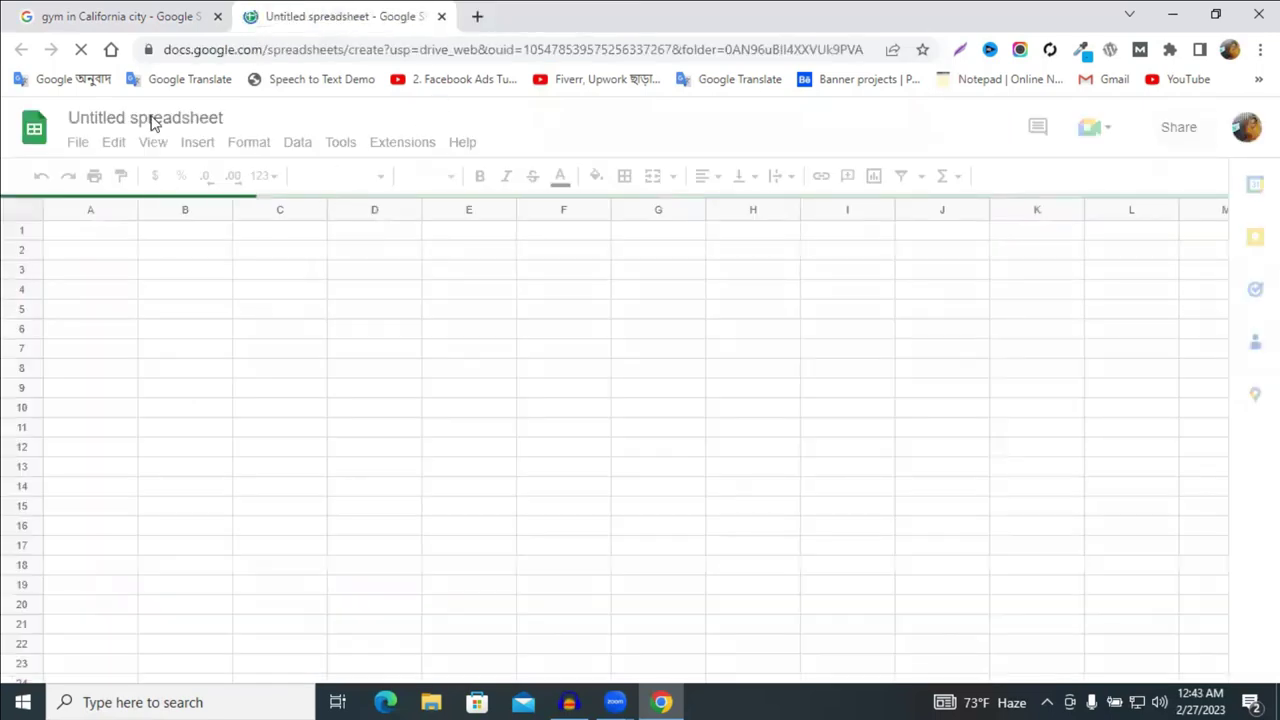
- Rename the spreadsheet "gym in California city: work proof", copying the first part from the Google search query
double_click(145, 119)
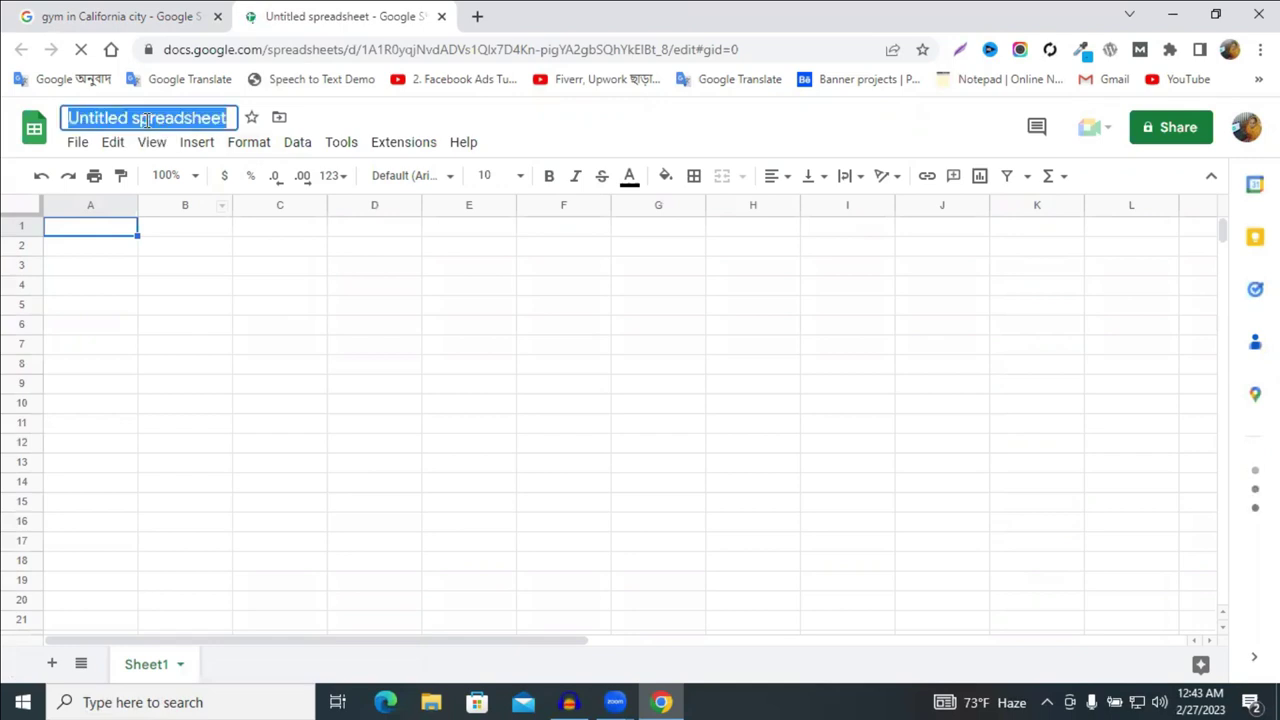
click(145, 119)
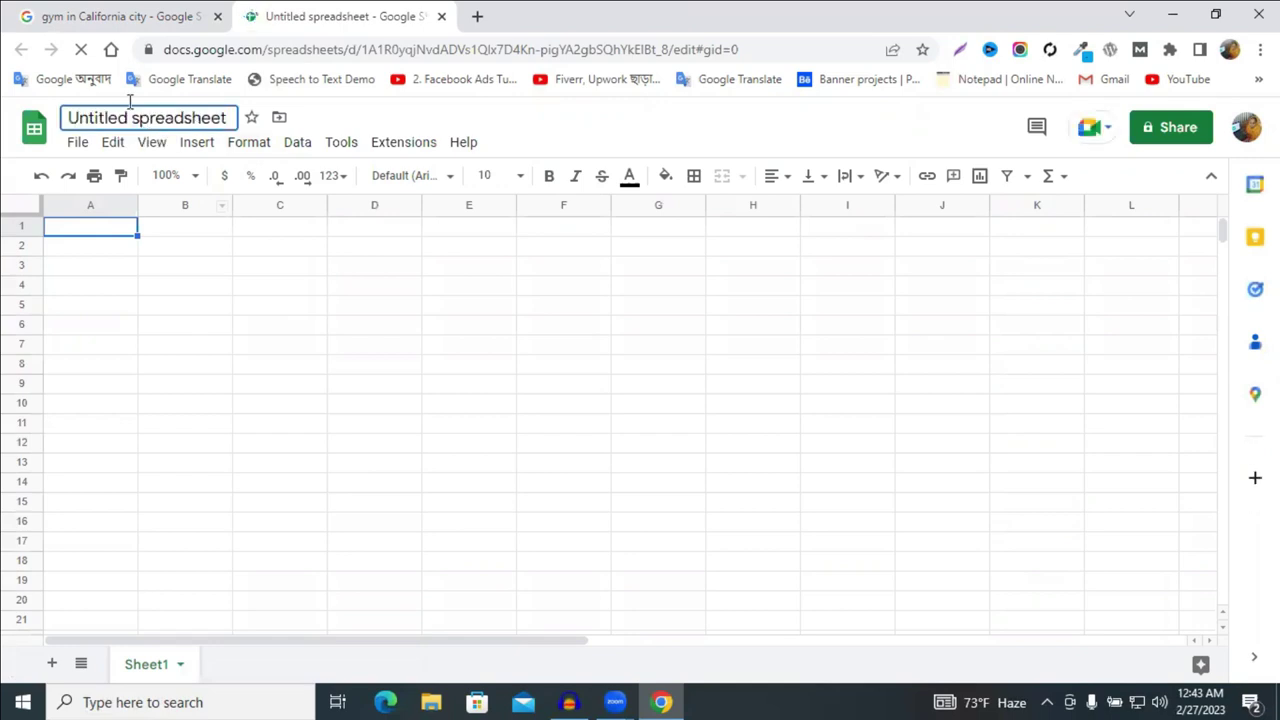
key(ctrl+a)
key(ctrl+Tab)
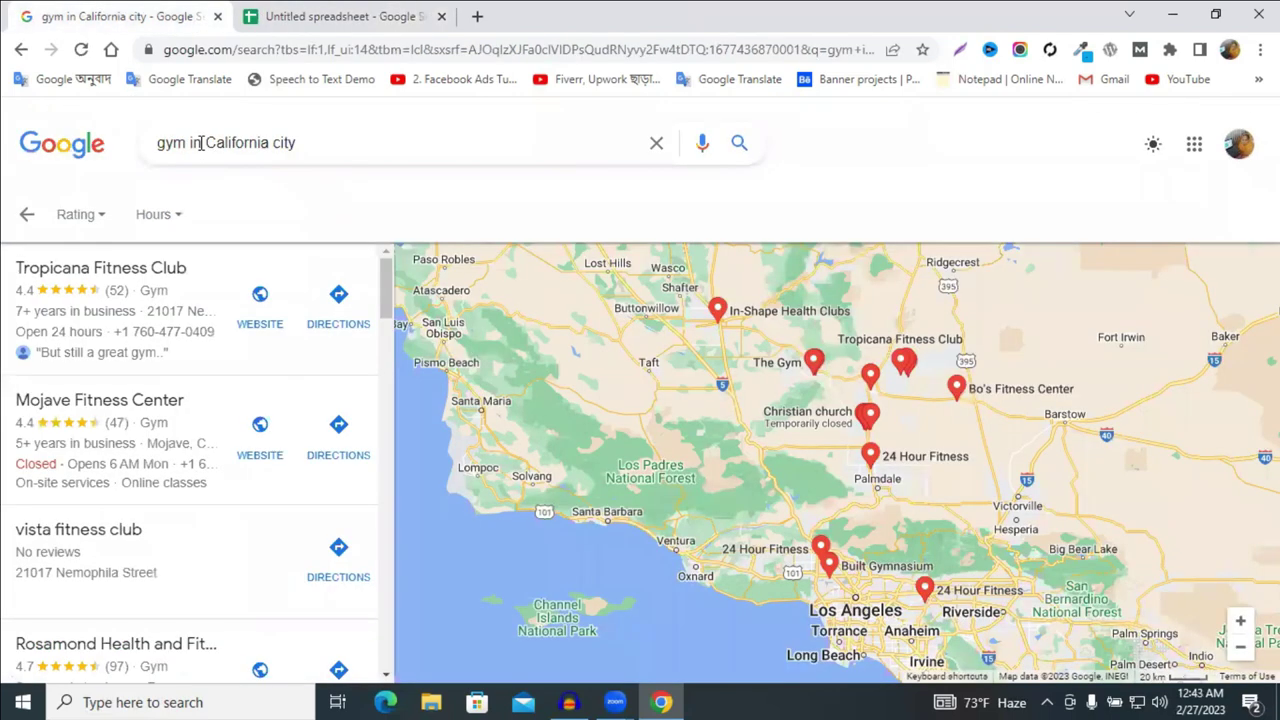
triple_click(250, 143)
key(ctrl+c)
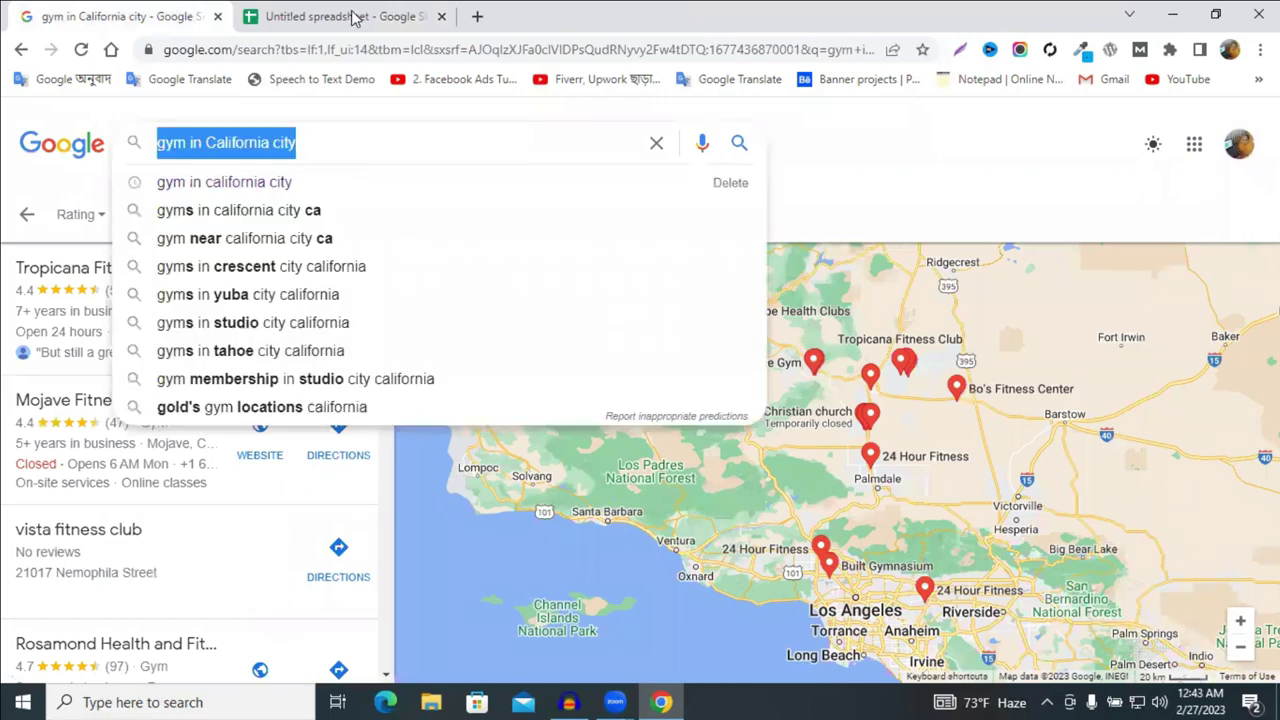
click(350, 16)
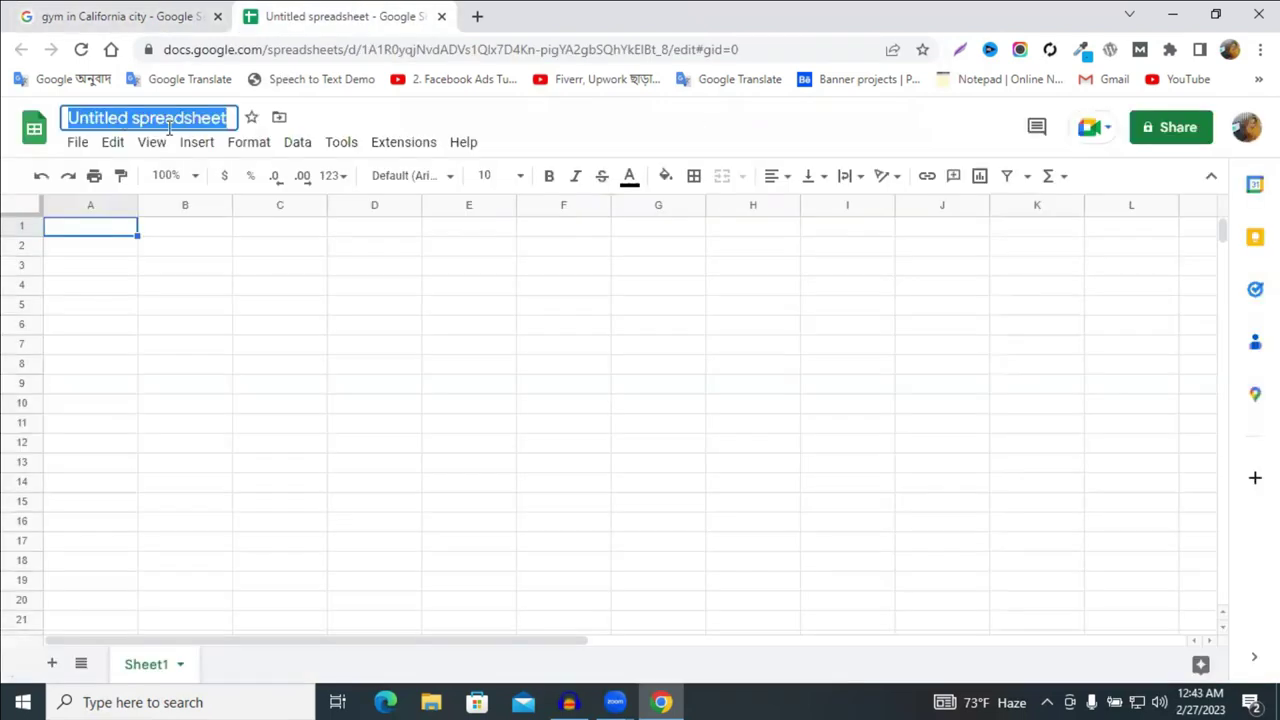
key(ctrl+v)
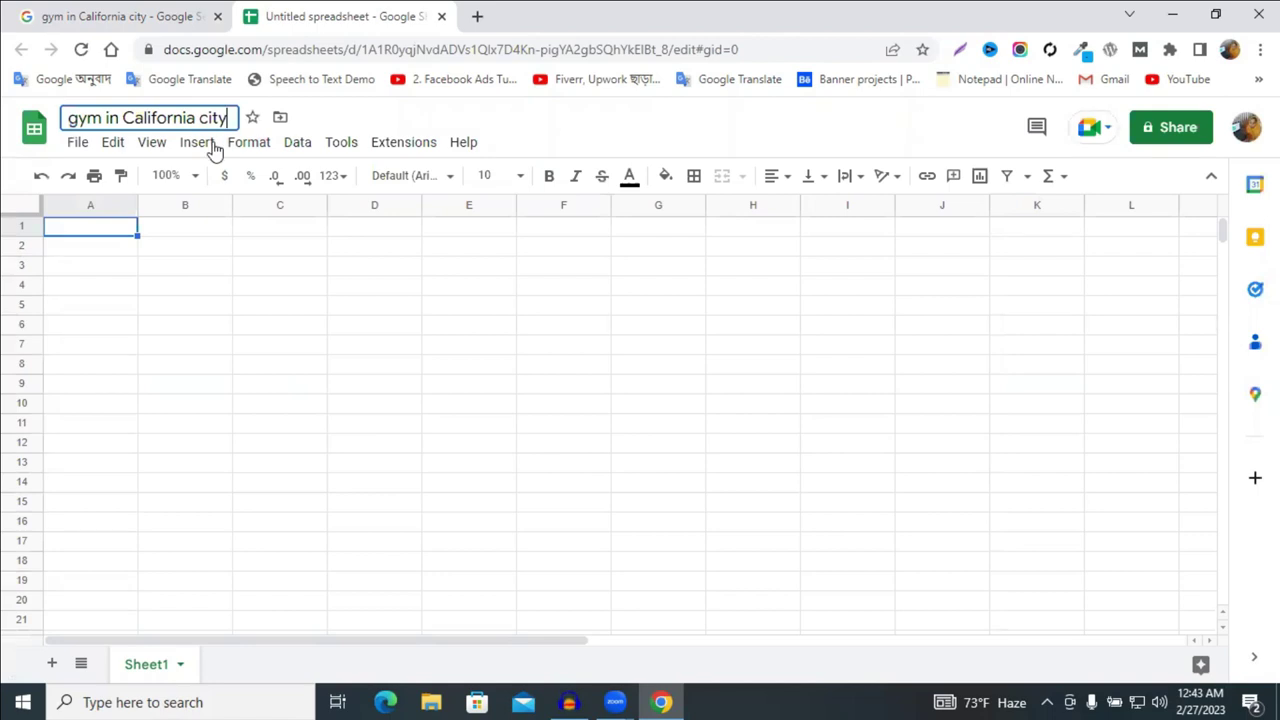
text(:)
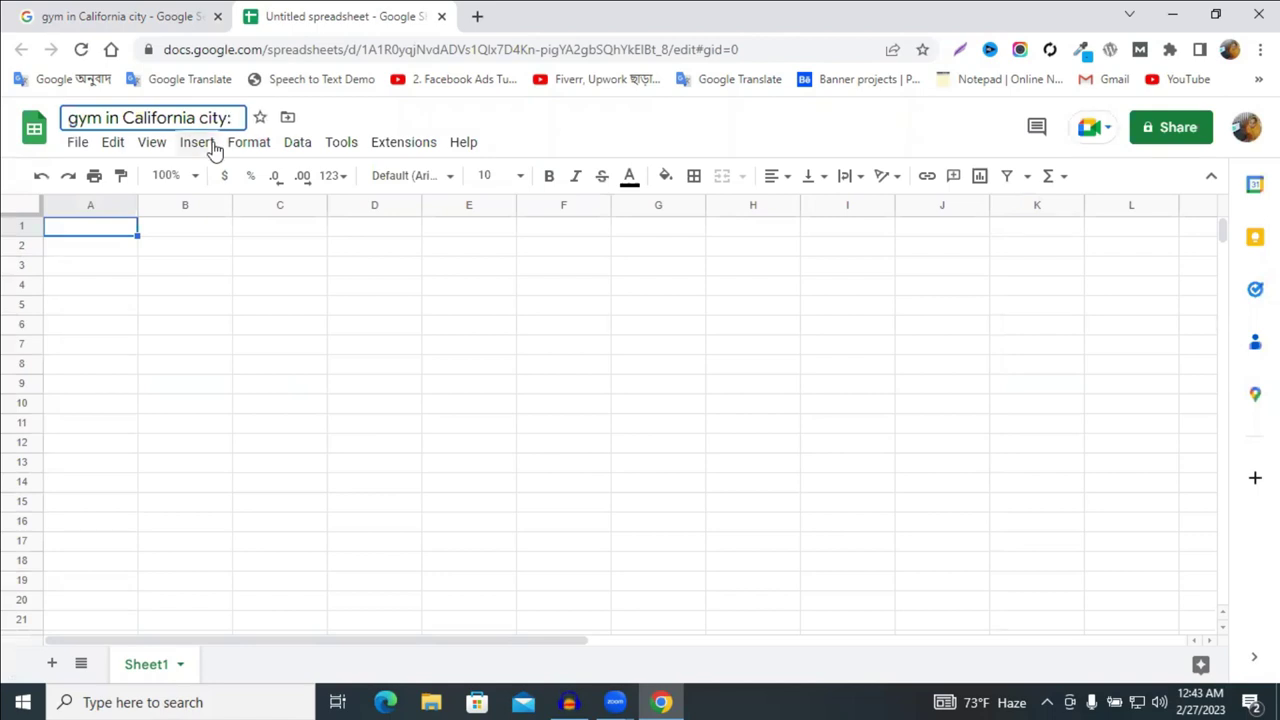
text( work proof)
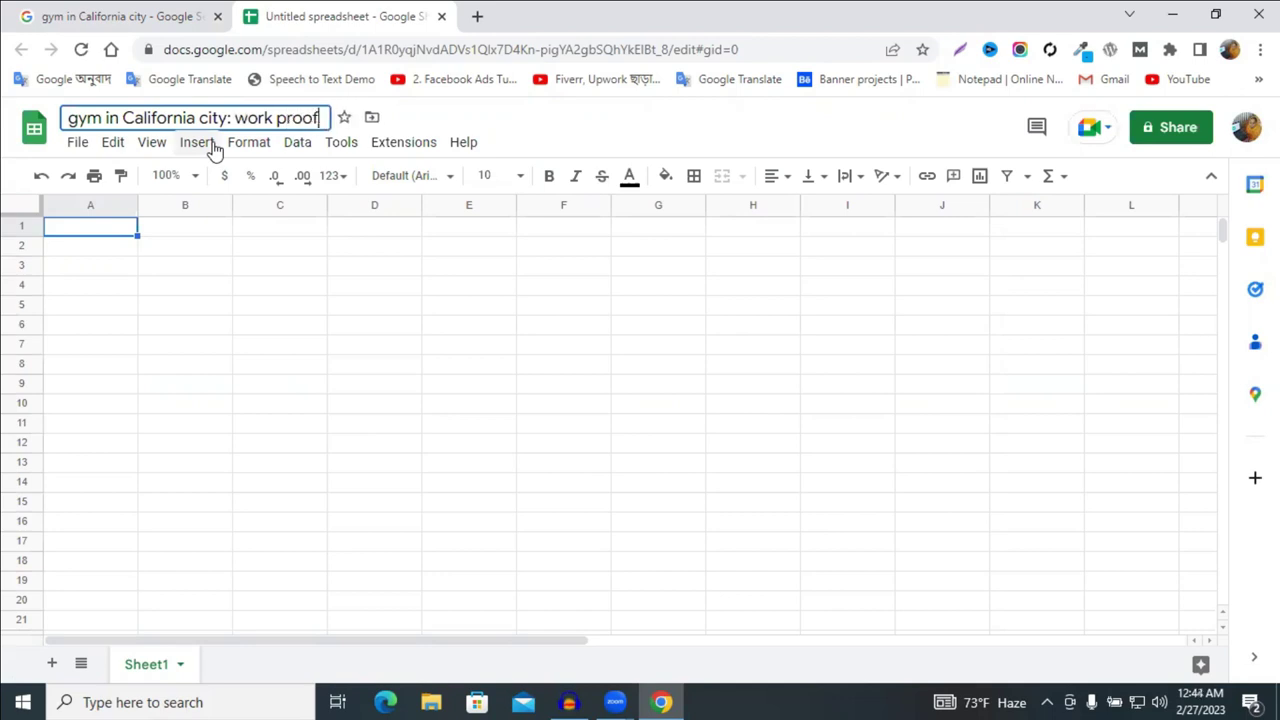
click(180, 252)
- Narrow column A and enter the header "NO" in cell A1
drag(139, 205, 60, 225)
click(63, 227)
text(NO)
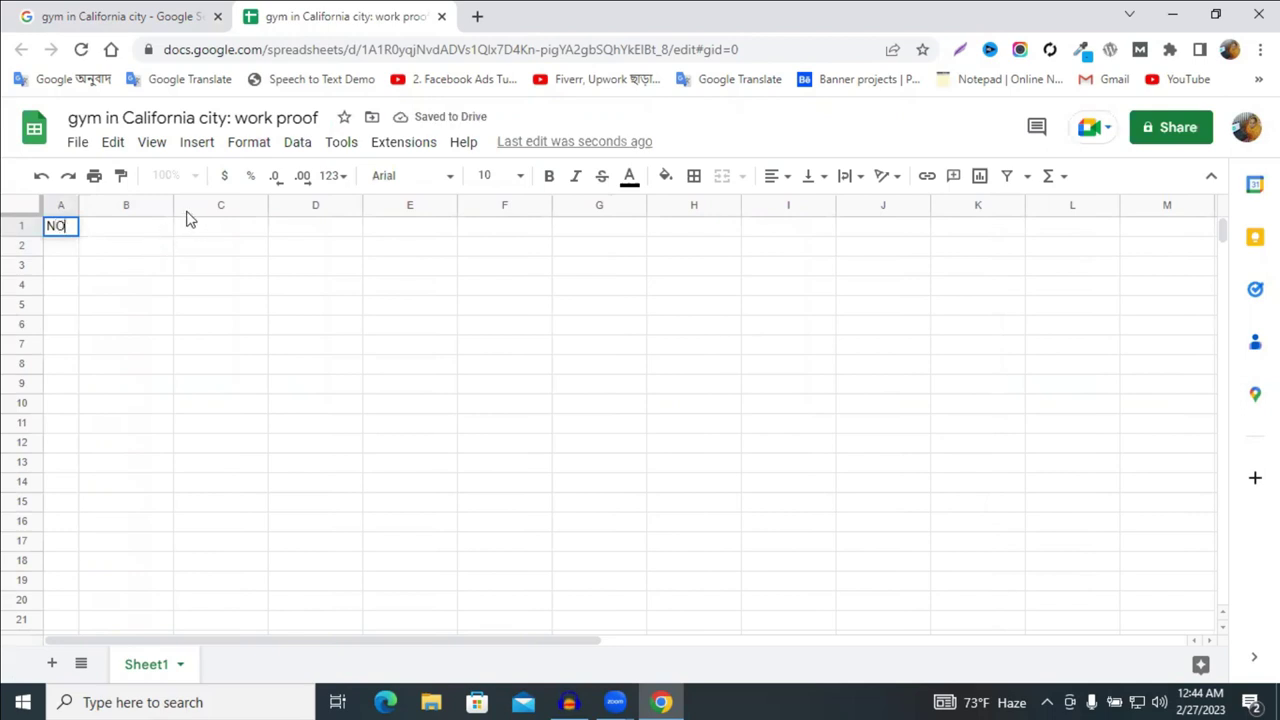
- Widen column B and enter the header "Buiness name" in cell B1
drag(173, 204, 221, 204)
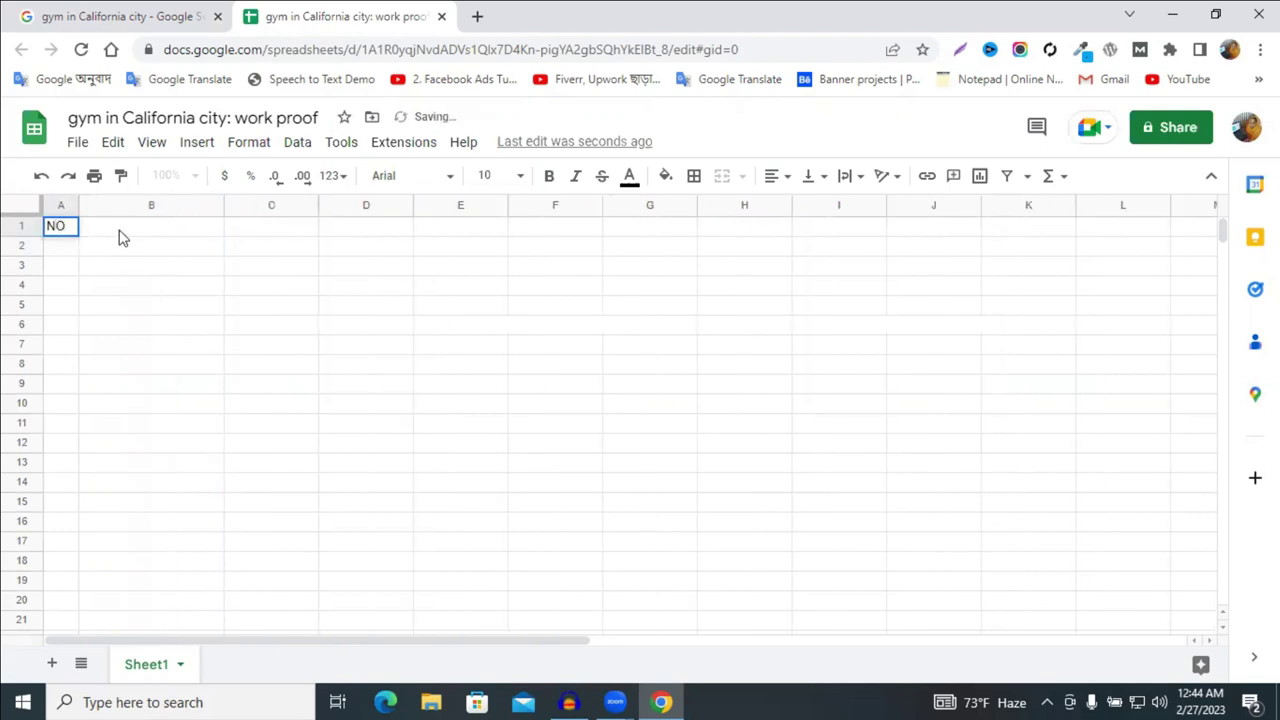
click(120, 230)
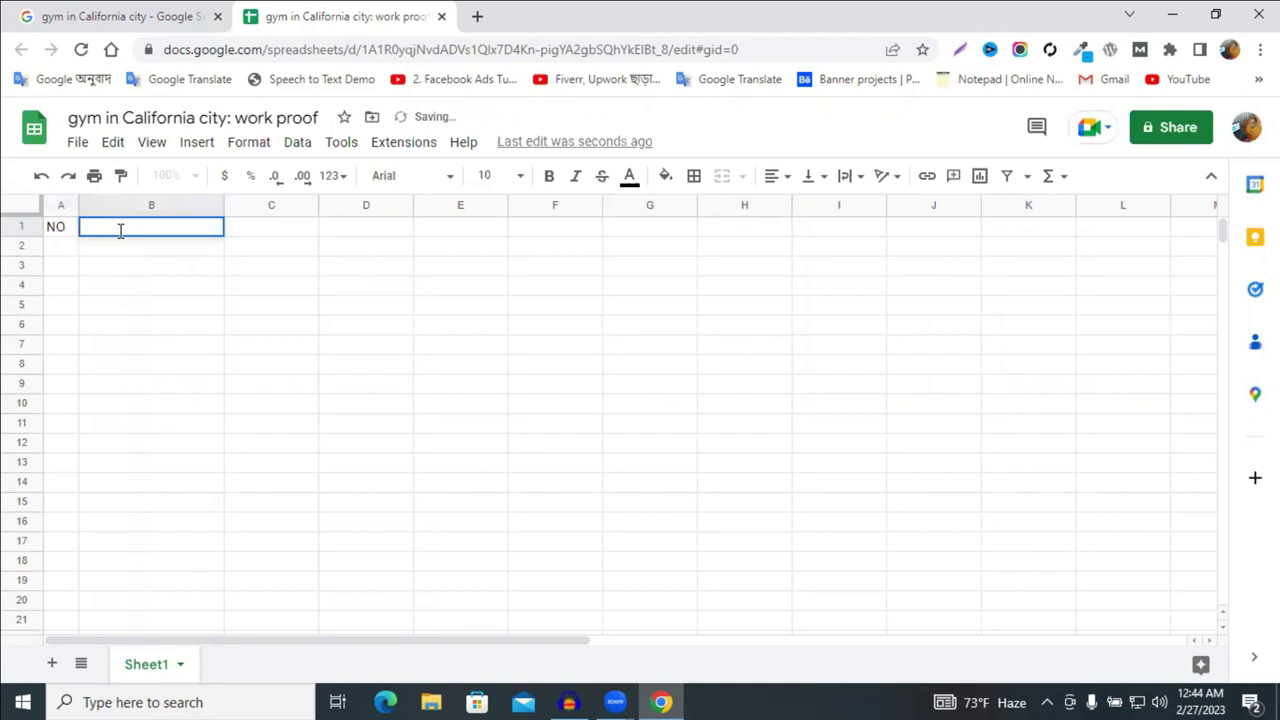
text(Buiness)
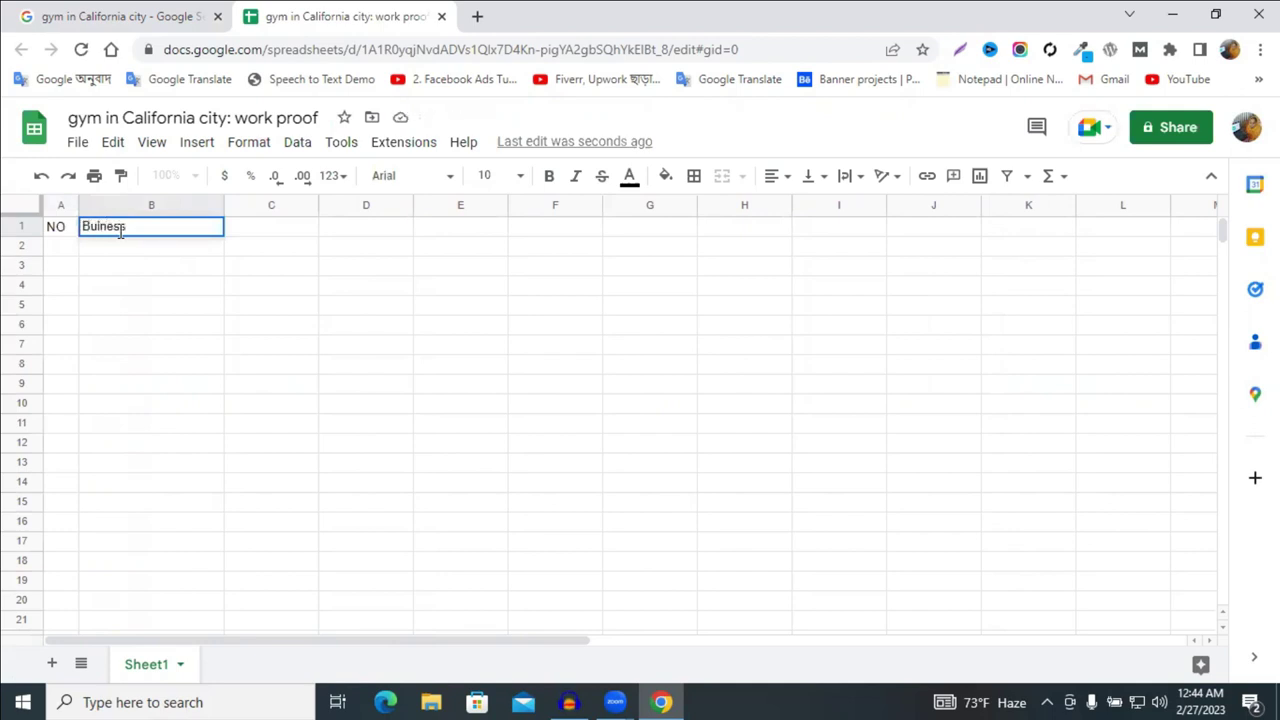
text( name)
- Widen column C and enter the header "Website link" in cell C1
drag(318, 204, 352, 203)
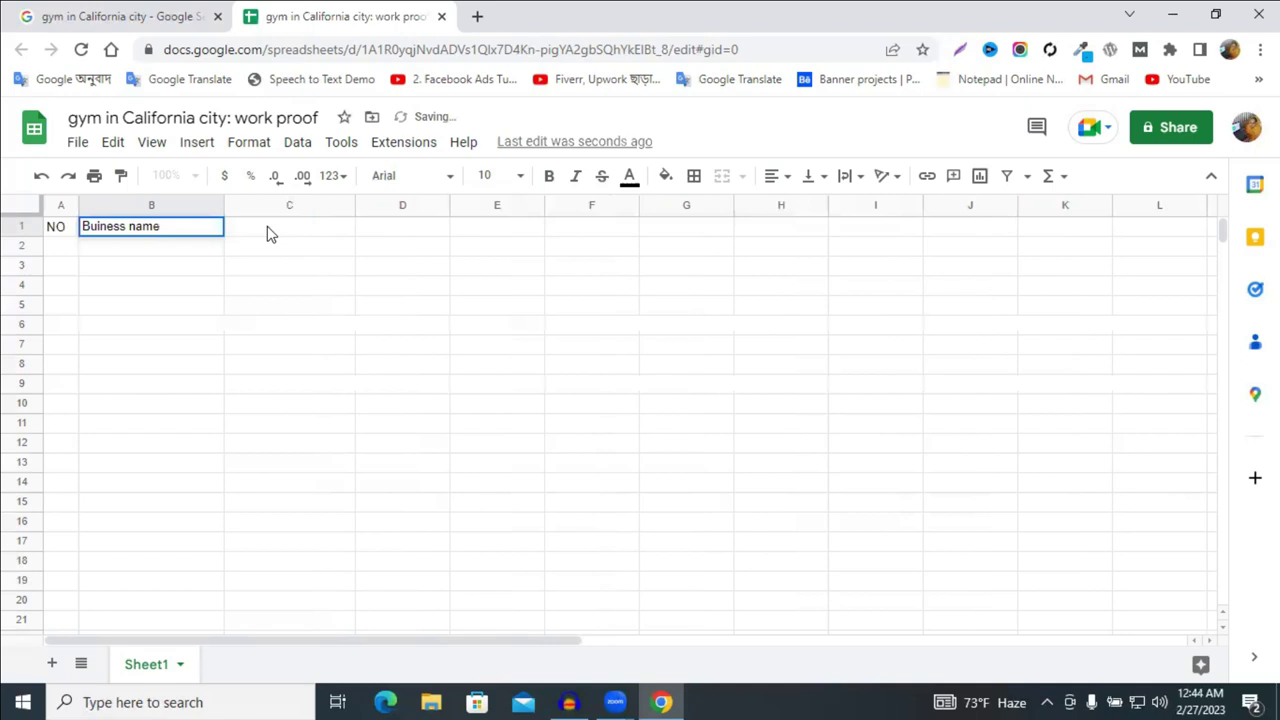
click(268, 226)
text(We)
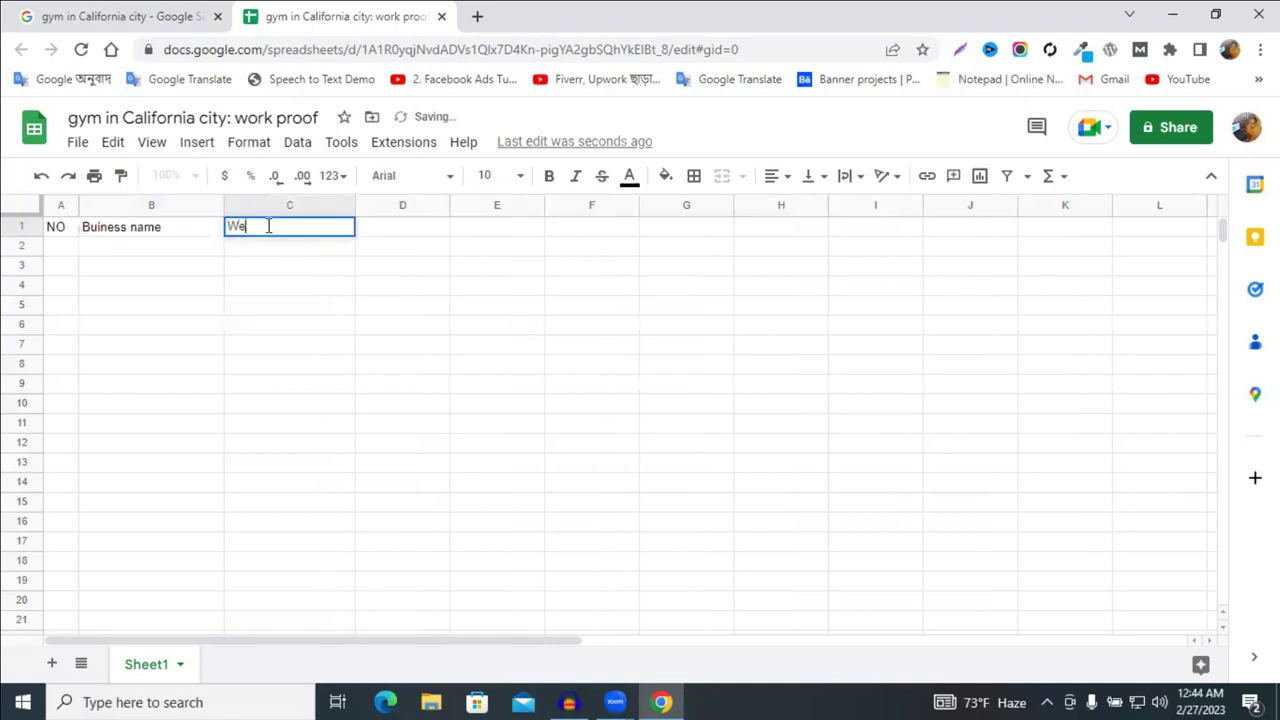
text(bsite link)
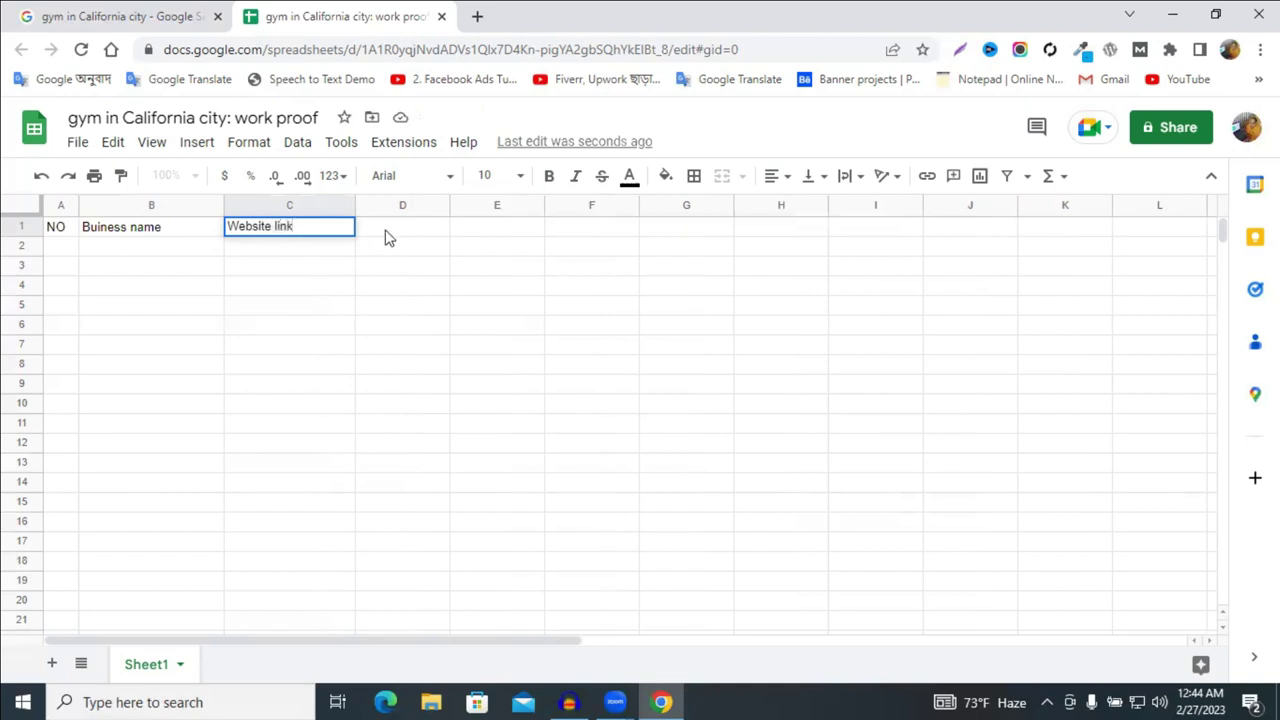
key(Tab)
- Widen column D and enter the header "Adress" in cell D1
drag(451, 205, 497, 204)
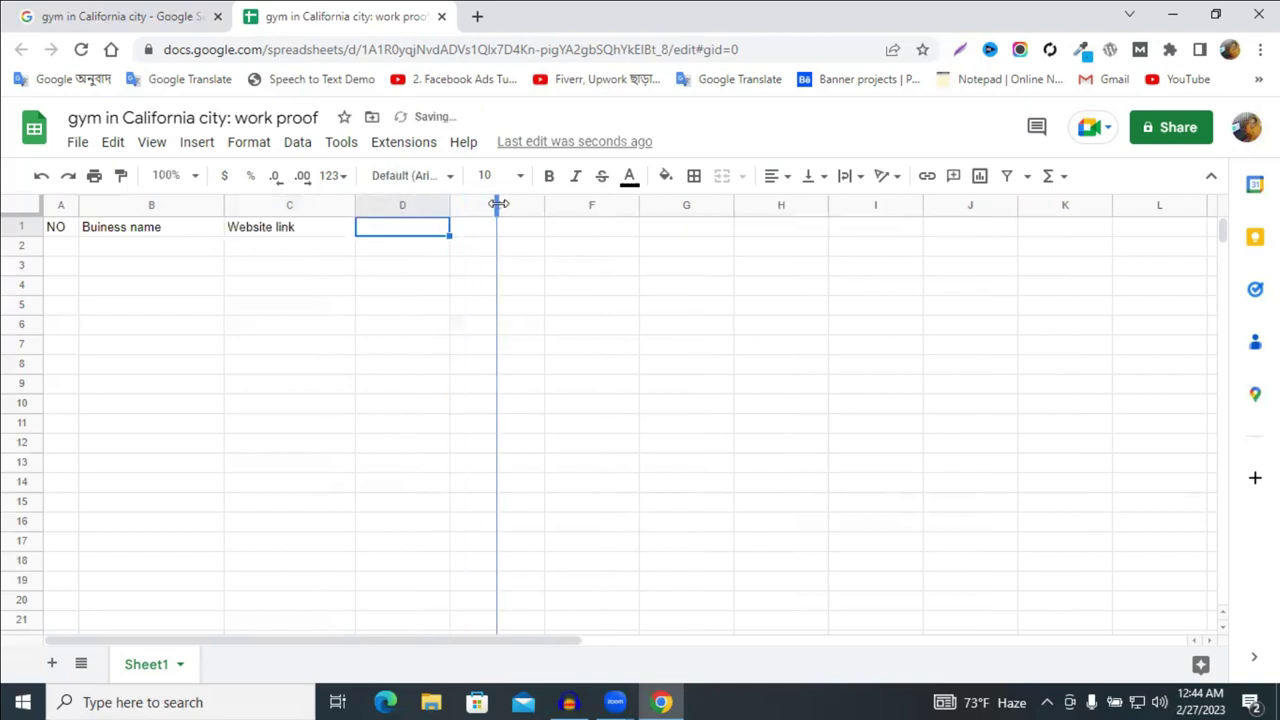
double_click(394, 226)
text(Adree)
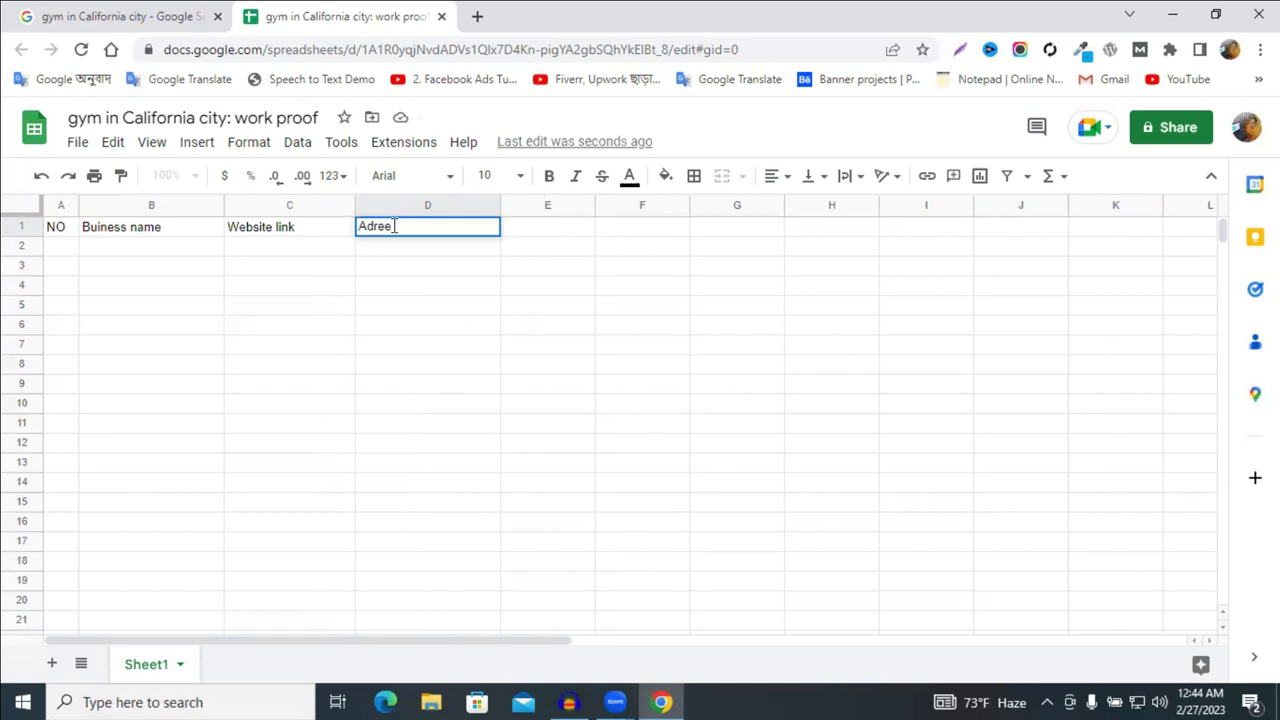
key(BackSpace)
text(ss)
click(438, 286)
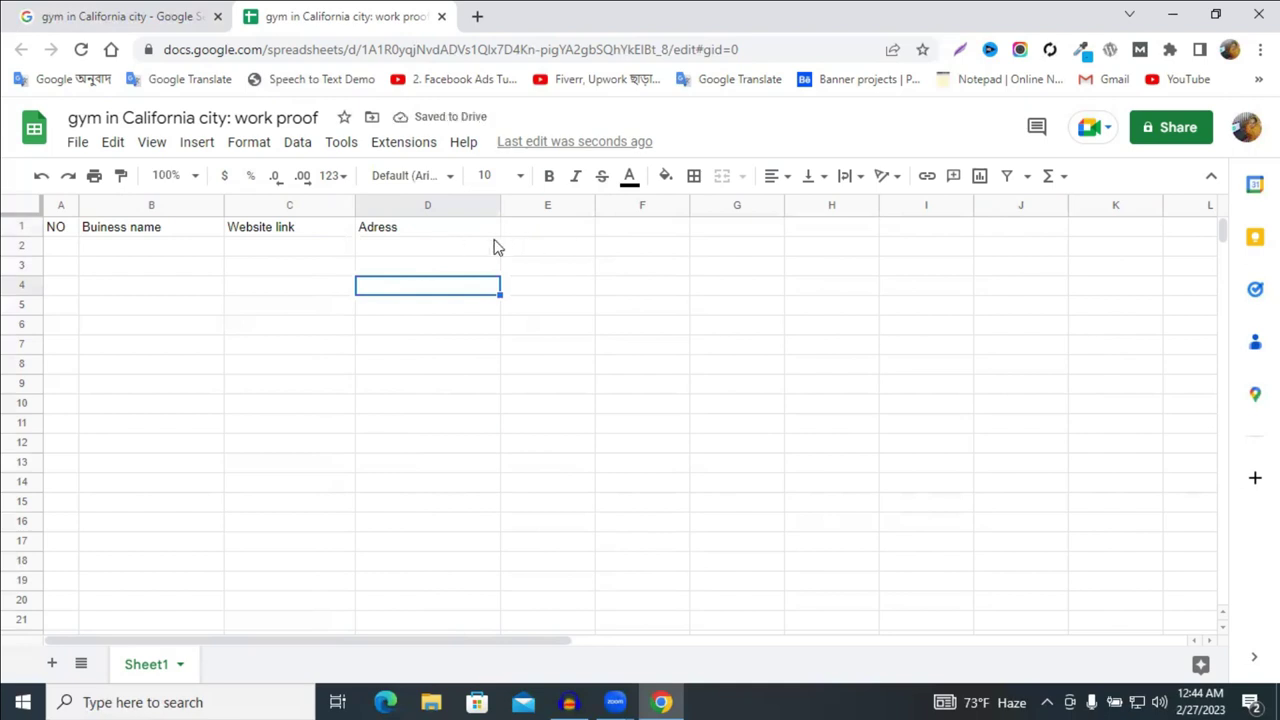
- Enter the header "Hours" in cell E1, correcting its spelling
click(533, 230)
double_click(533, 232)
text(H)
key(BackSpace)
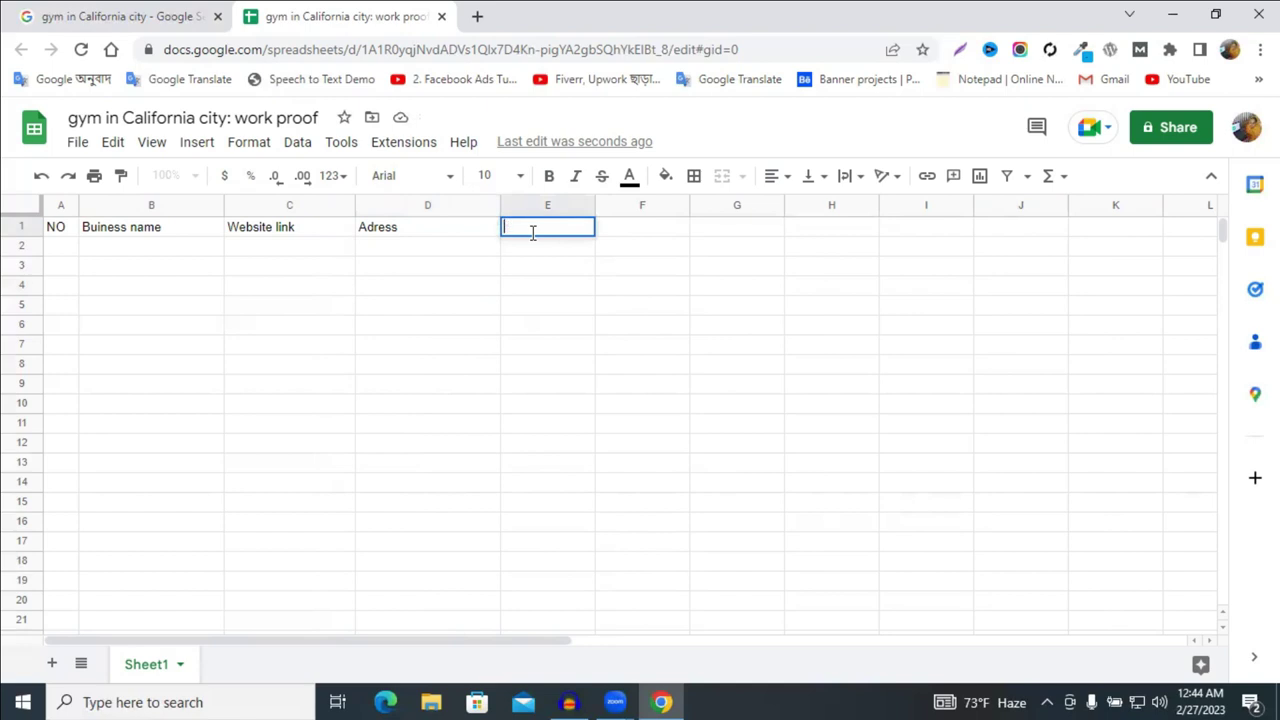
text(Hourse)
click(617, 251)
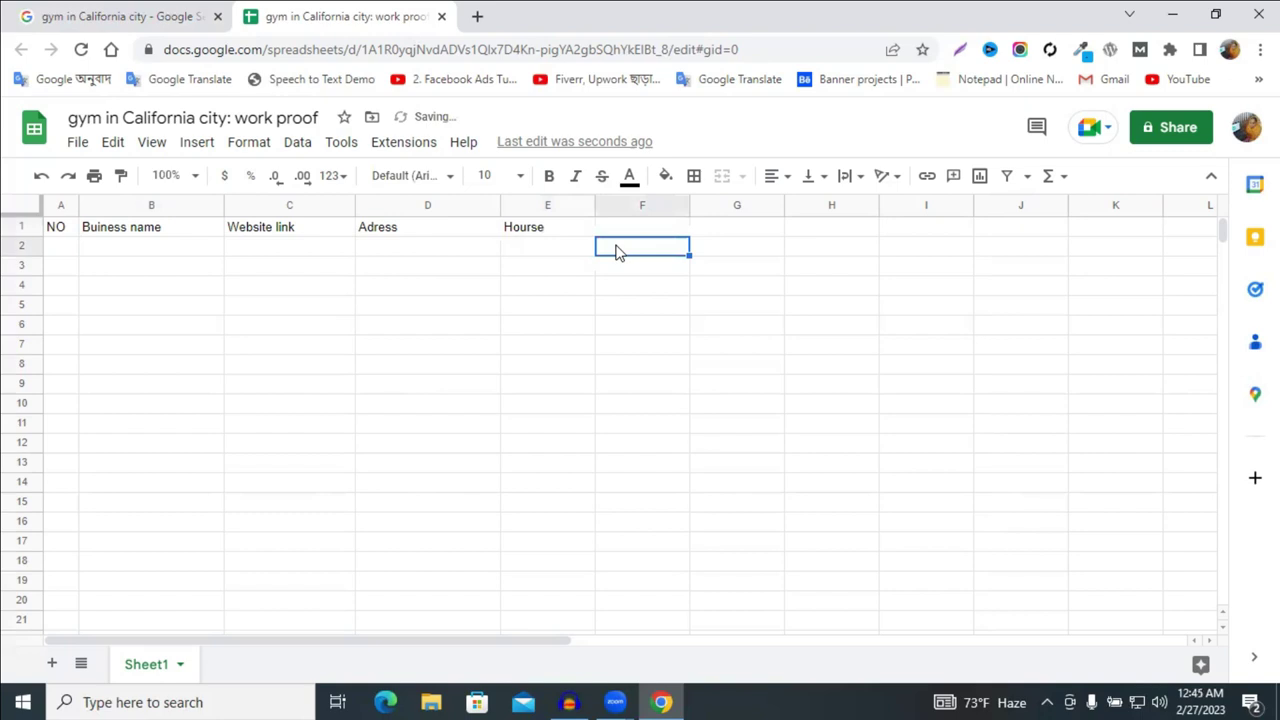
double_click(543, 227)
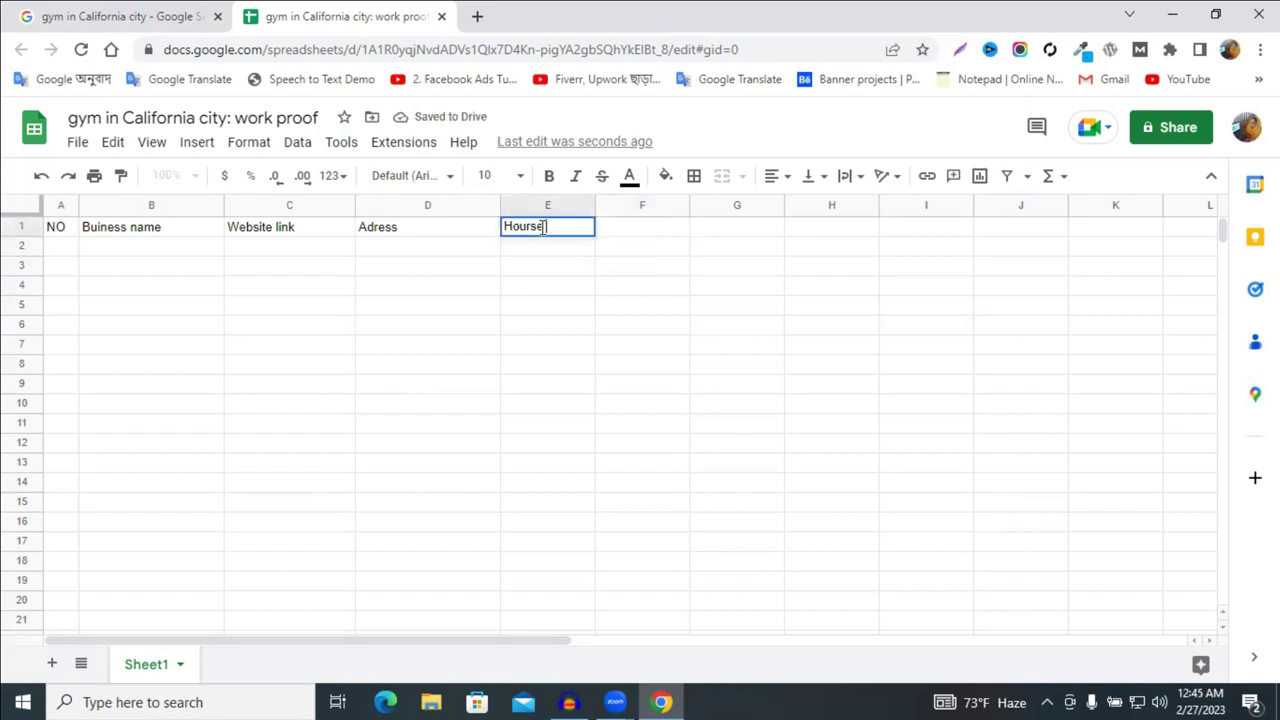
key(BackSpace)
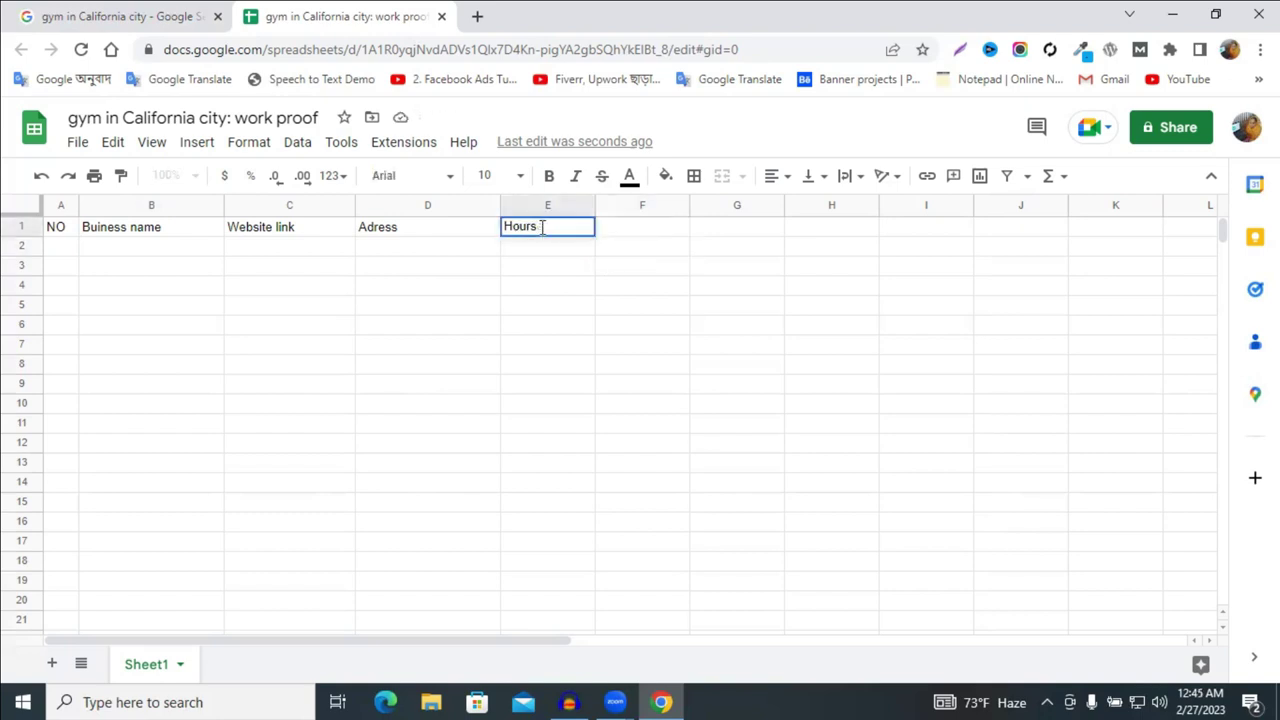
- Enter the headers "Reviews" in cell F1 and "Rating" in cell G1
click(645, 231)
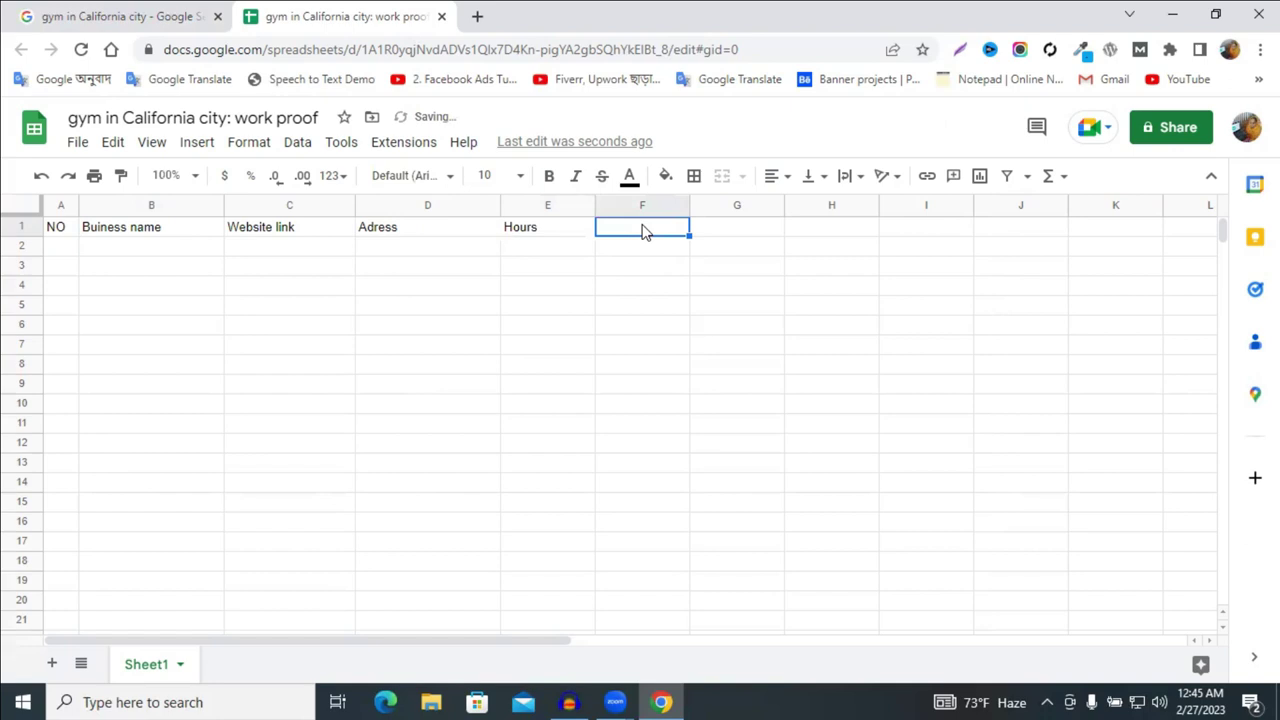
double_click(642, 228)
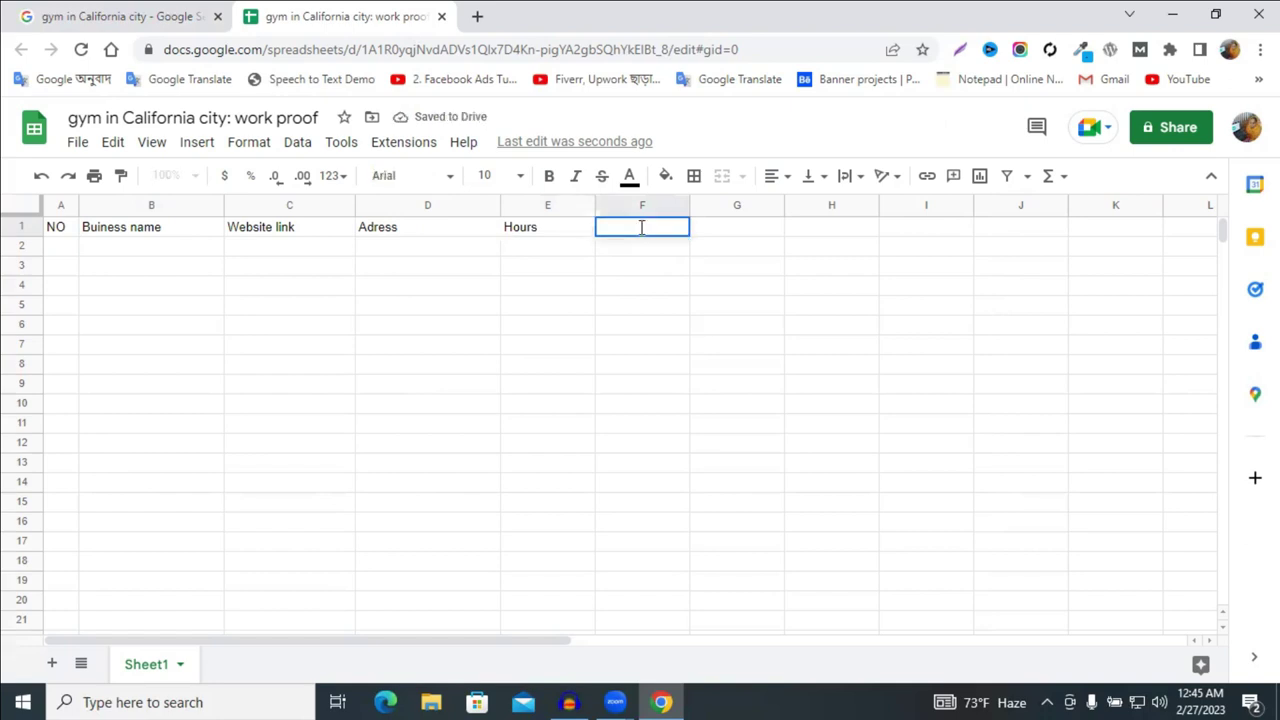
text(Re)
text(views)
click(781, 465)
double_click(722, 228)
text(Ra)
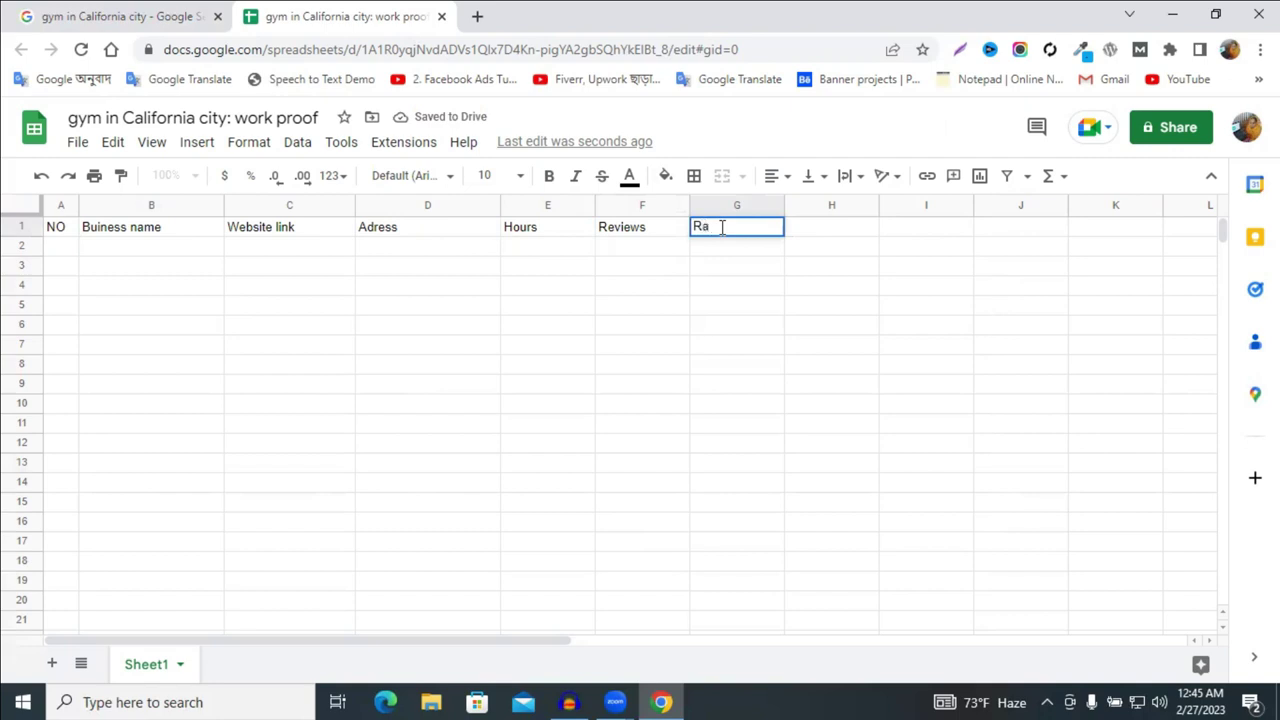
text(ting)
click(955, 370)
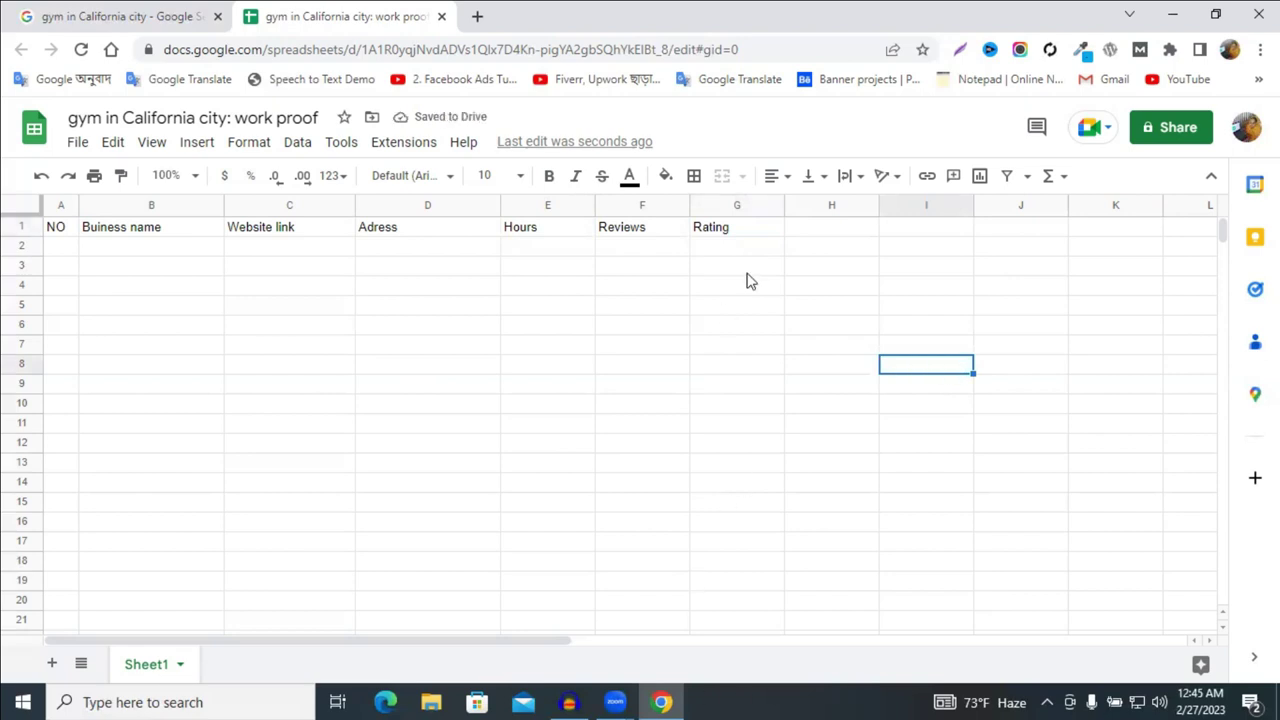
- Widen column H and enter the header "Phone" in cell H1
click(815, 232)
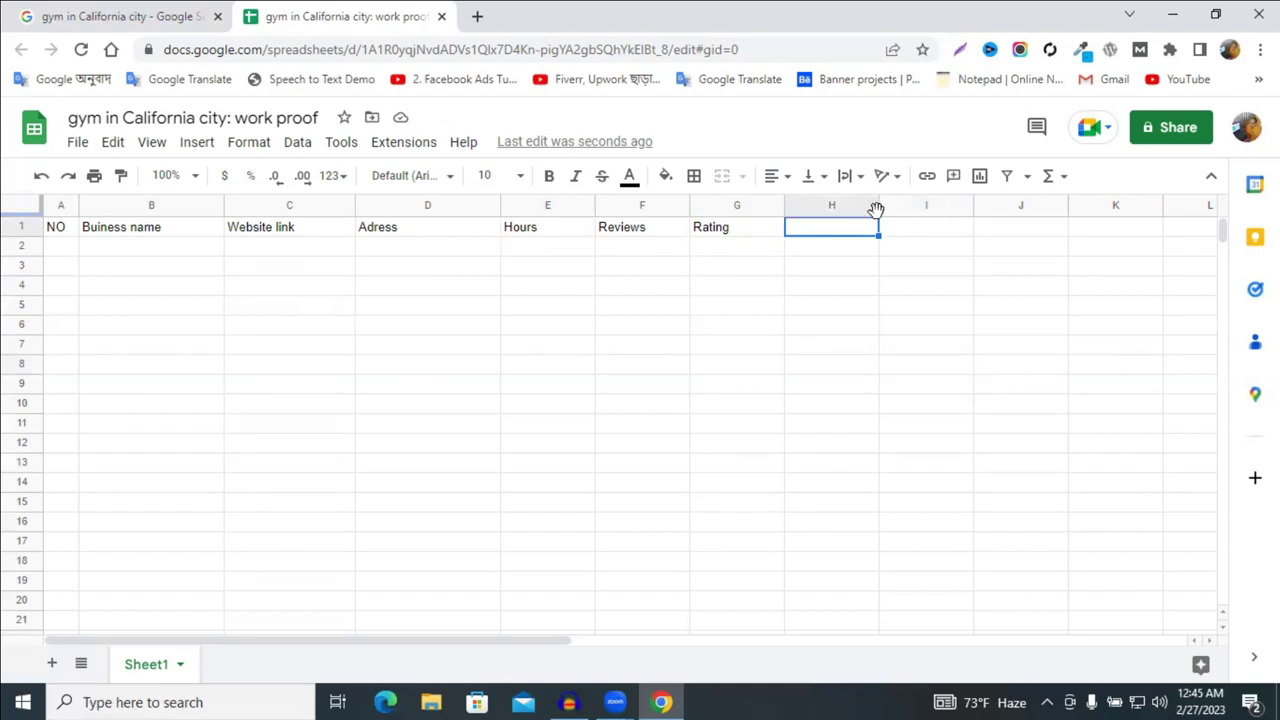
drag(879, 208, 962, 215)
double_click(825, 226)
text(Phone)
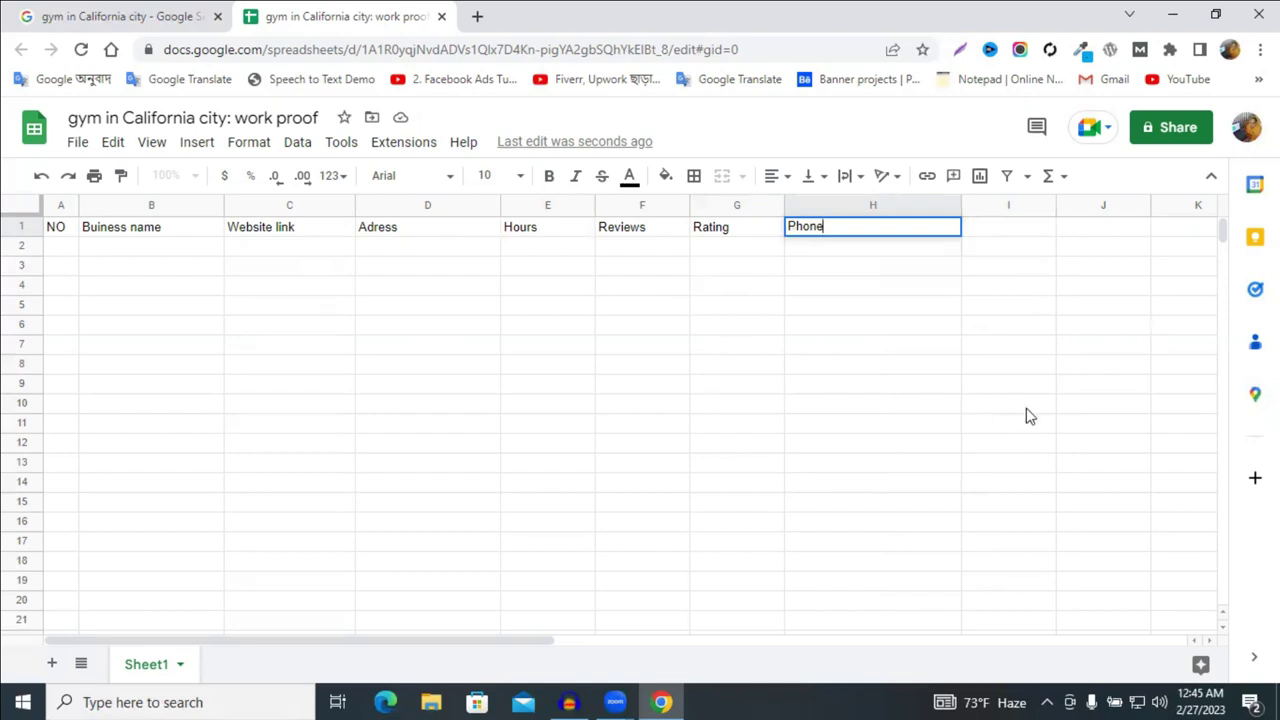
- Format header row 1 with font size 14 and a yellow fill
click(12, 228)
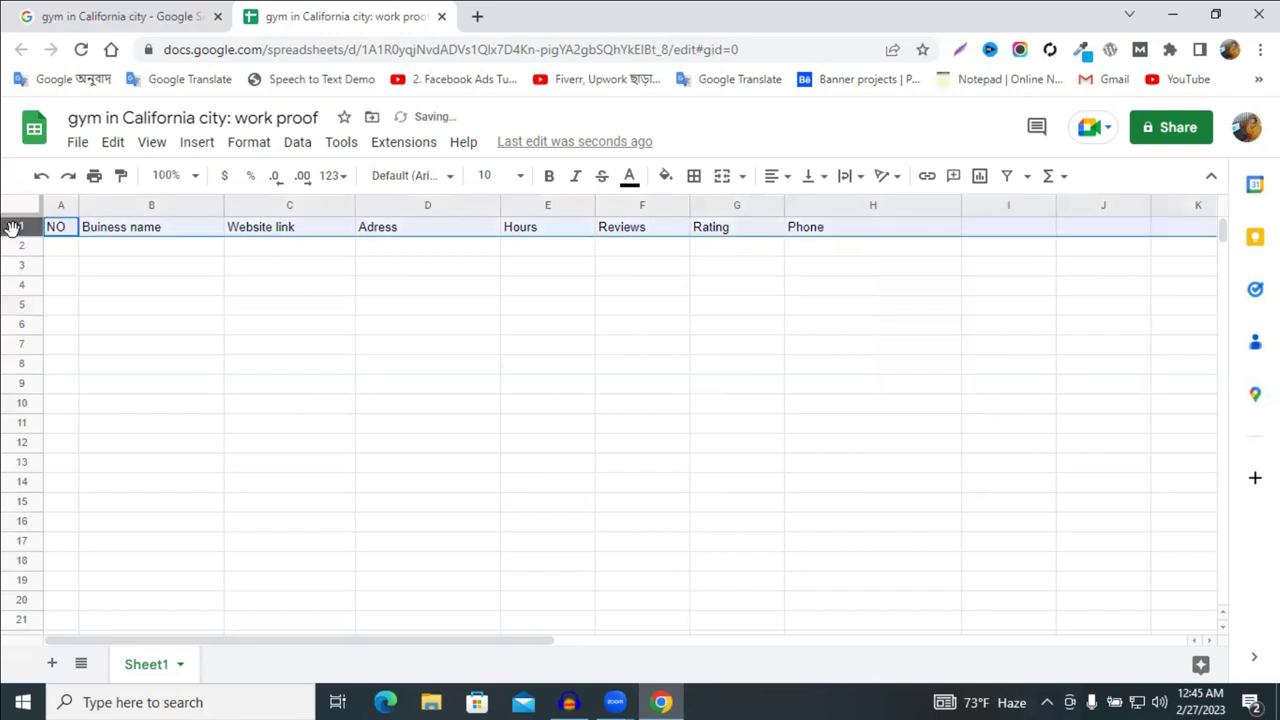
click(519, 176)
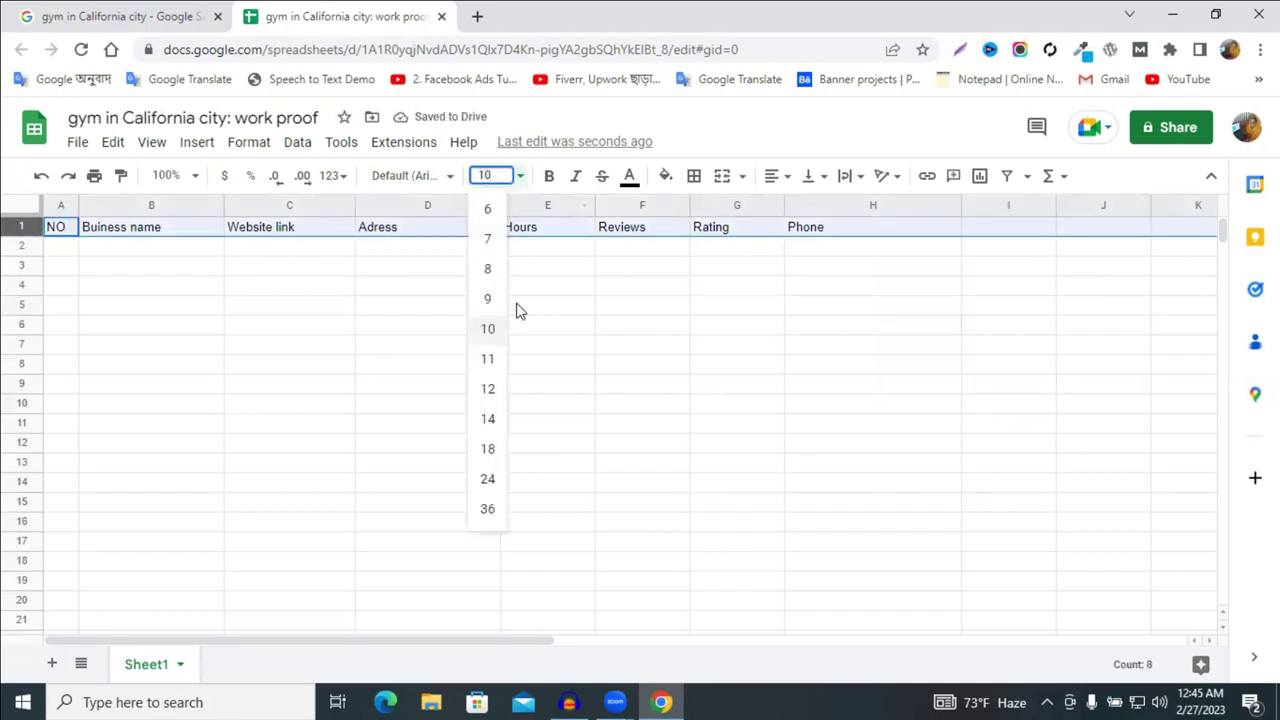
click(488, 418)
click(676, 178)
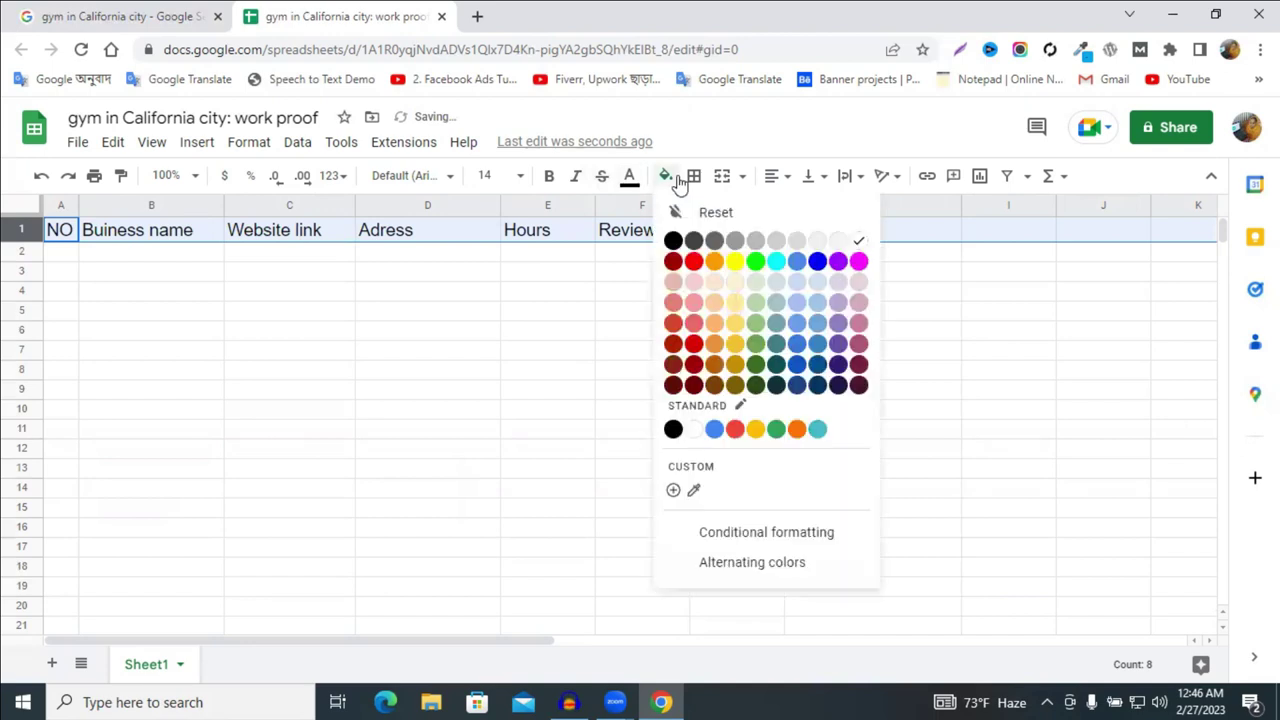
click(734, 262)
click(577, 337)
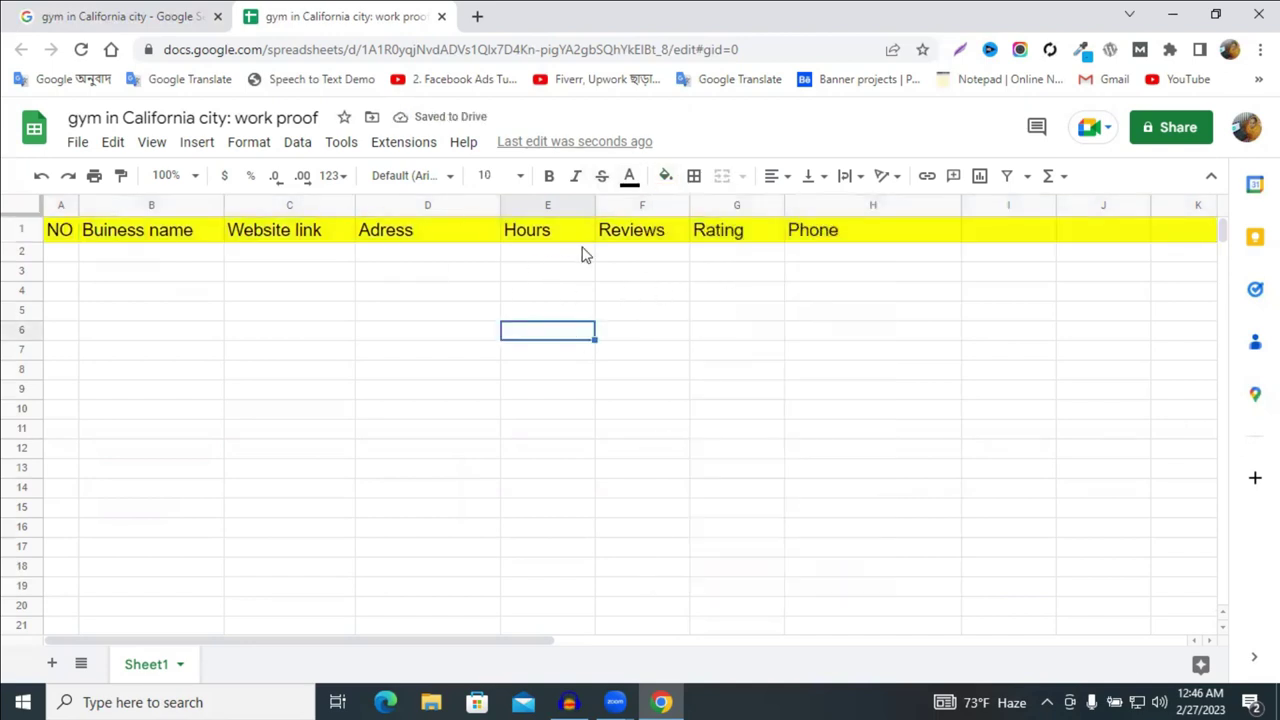
- Switch to the Google results for gyms in California city and open the Tropicana Fitness Club listing details
click(112, 16)
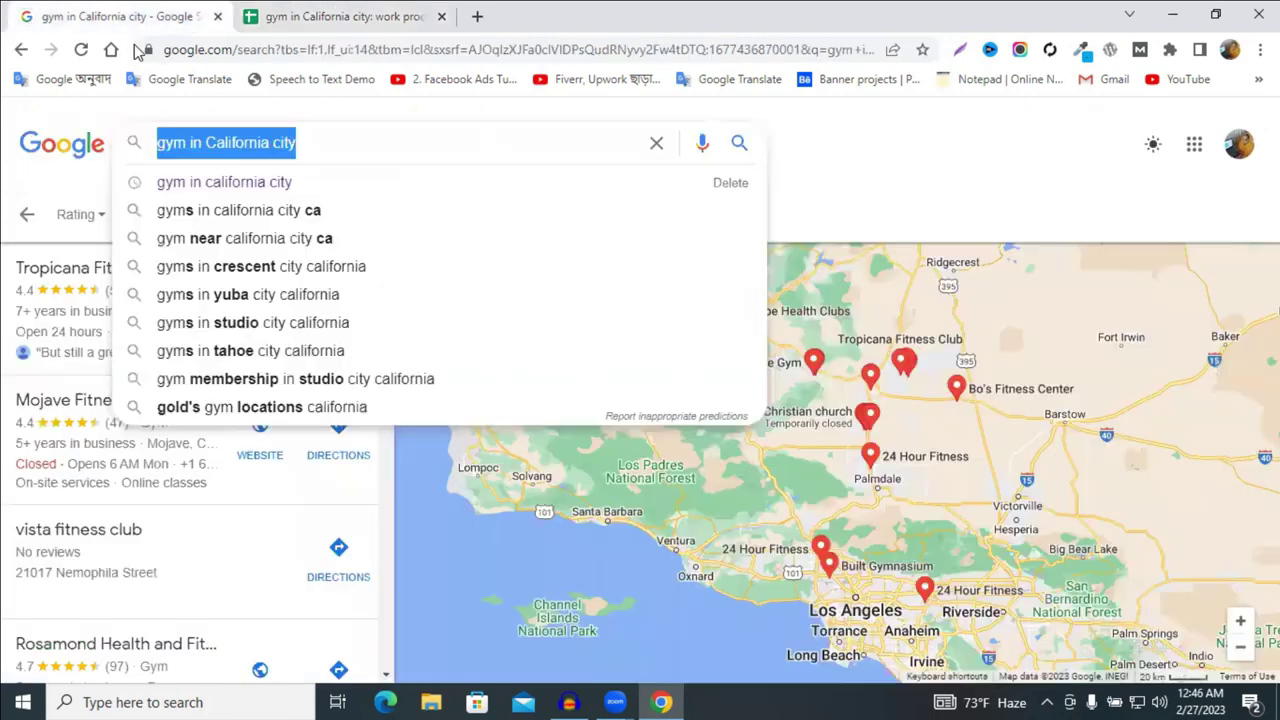
click(945, 182)
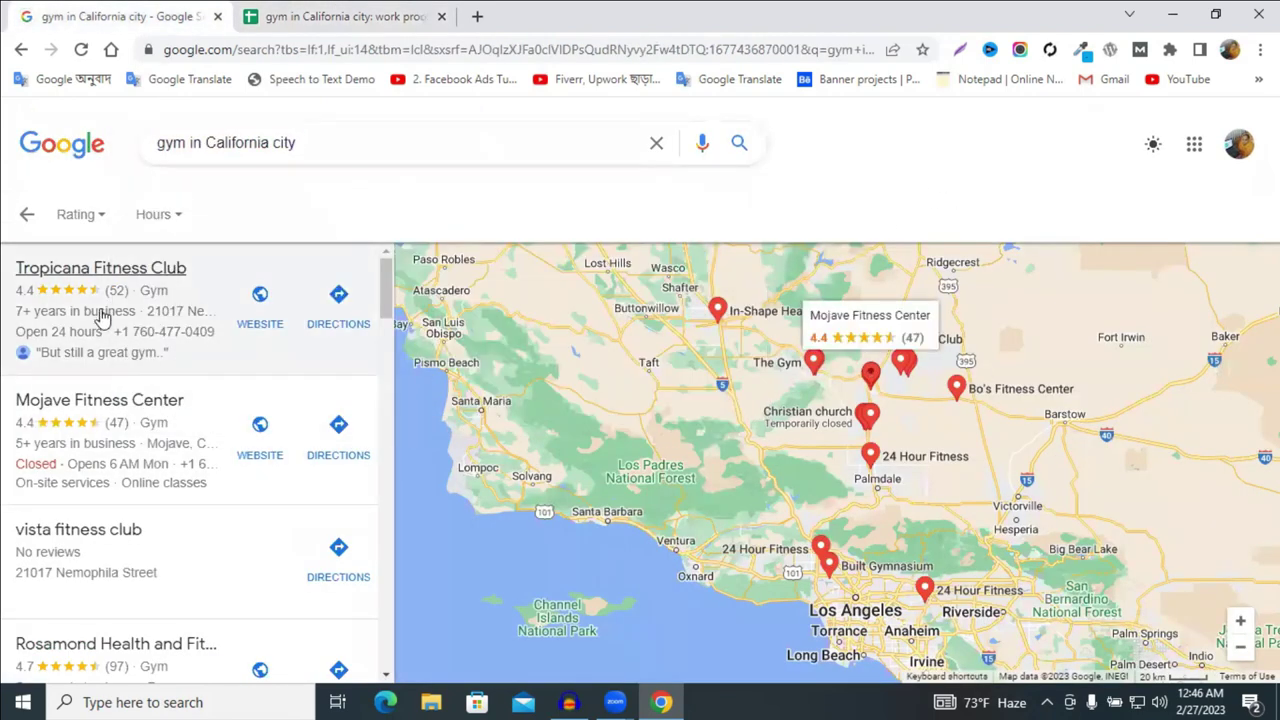
right_click(108, 283)
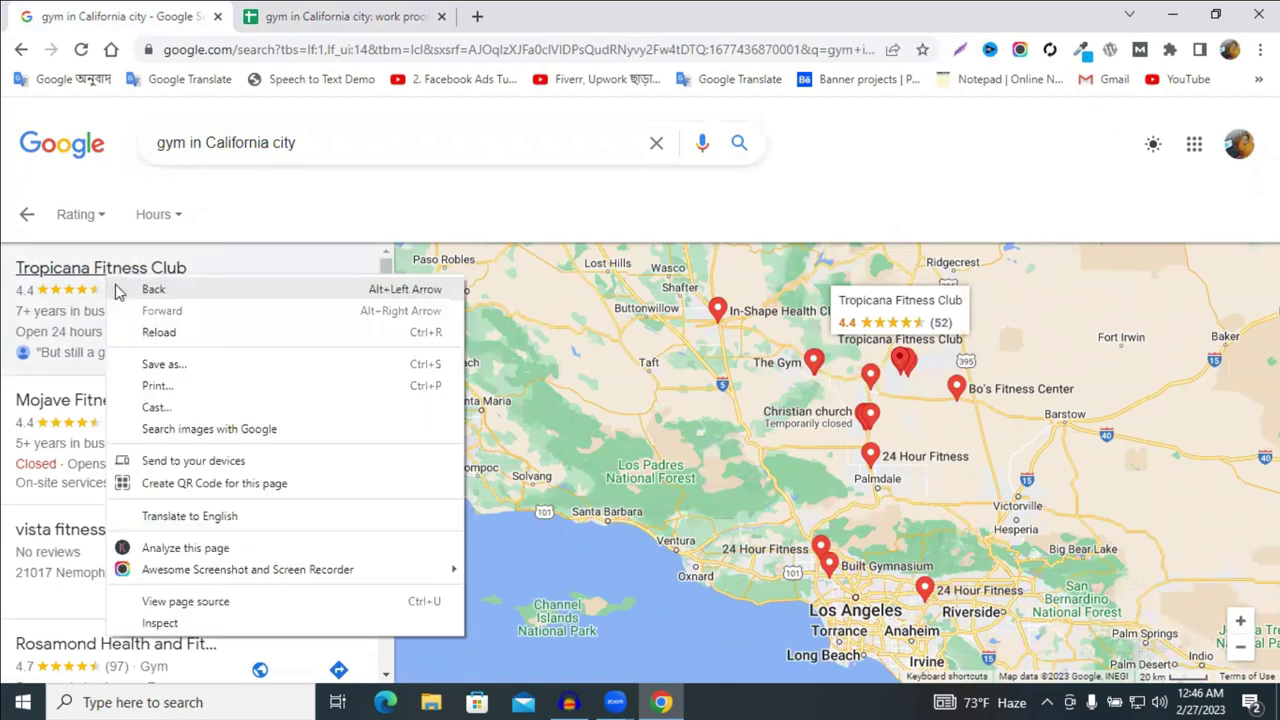
click(84, 280)
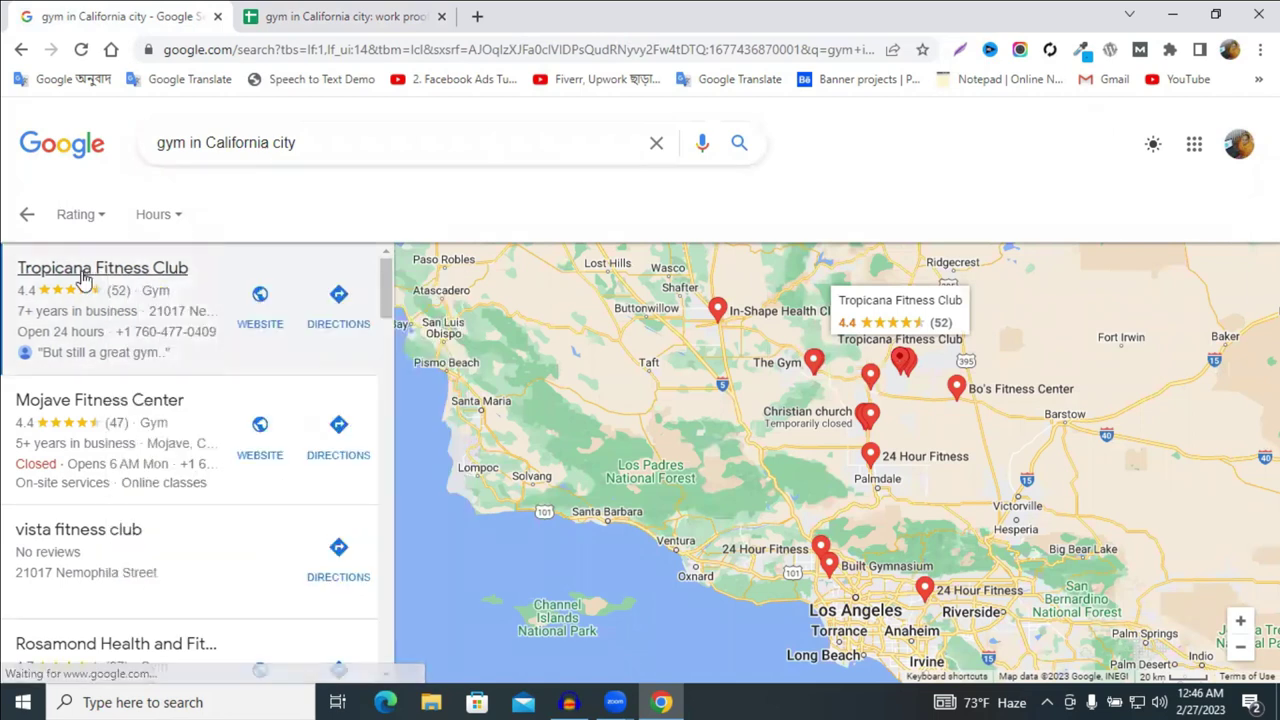
right_click(84, 280)
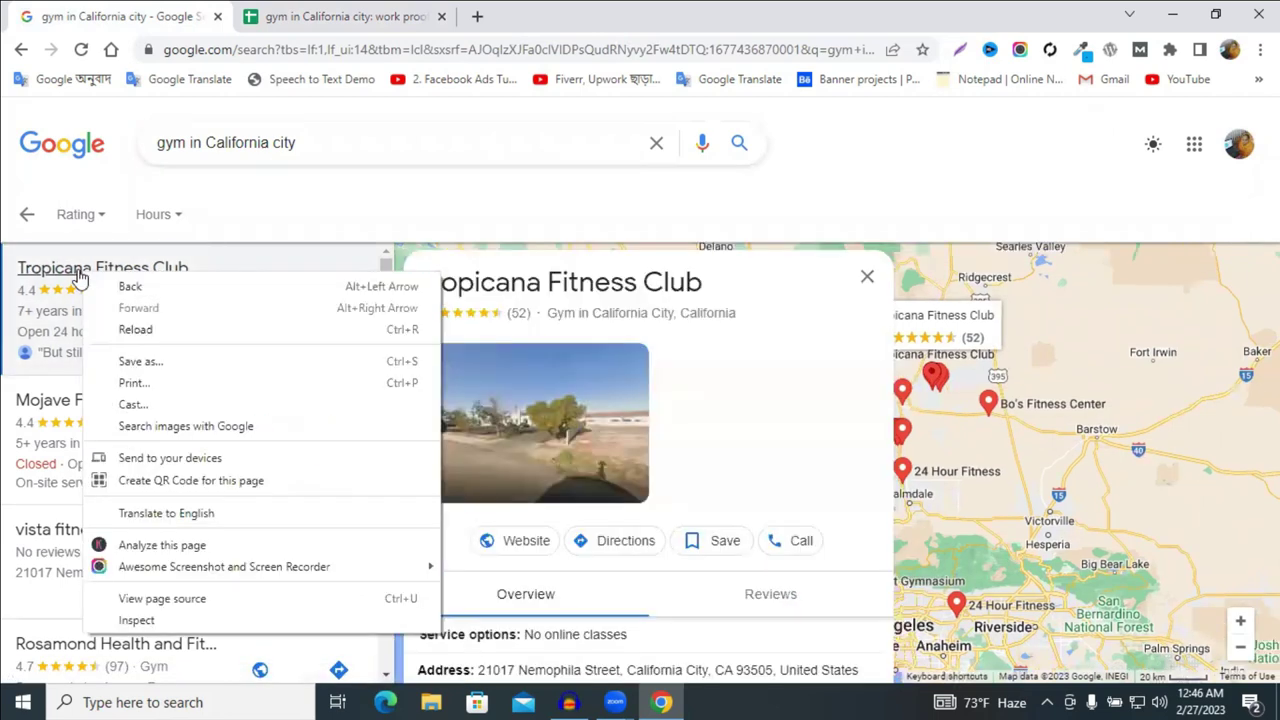
key(Escape)
scroll(760, 420, down, 3)
scroll(734, 434, up, 3)
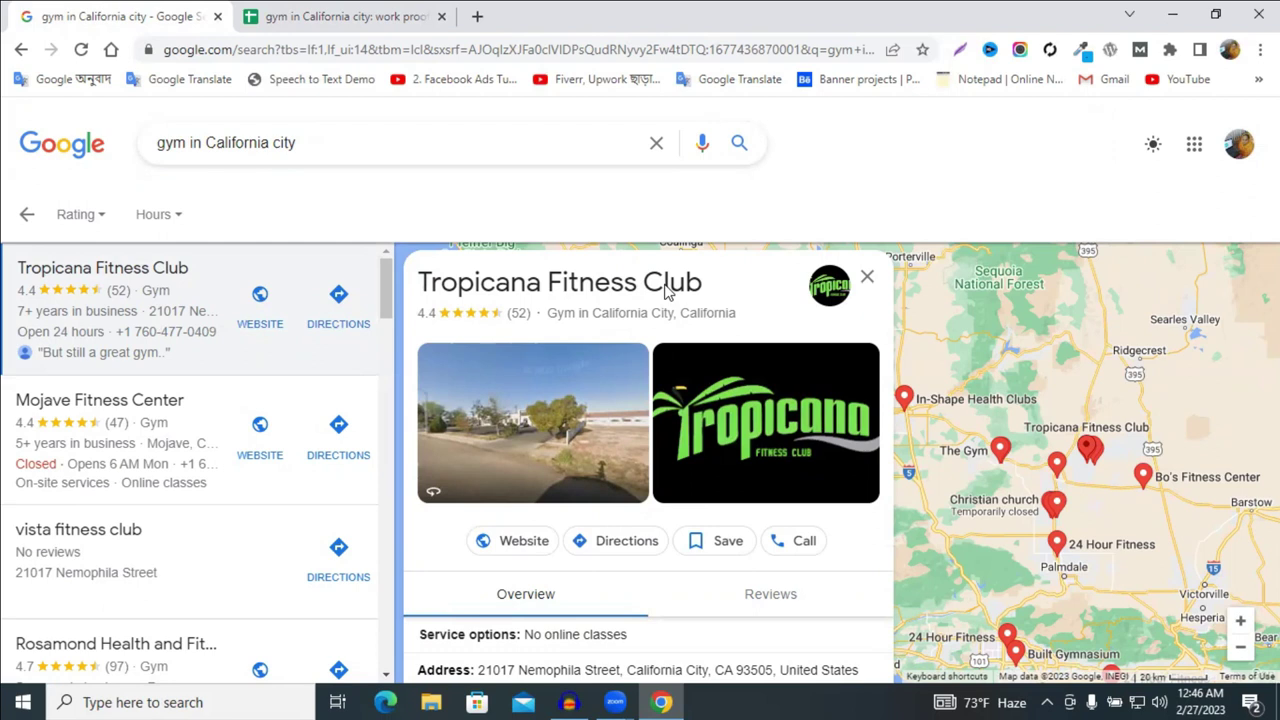
- Copy the business name "Tropicana Fitness Club" from the listing into cell B2 of the spreadsheet
drag(711, 294, 424, 293)
key(ctrl+c)
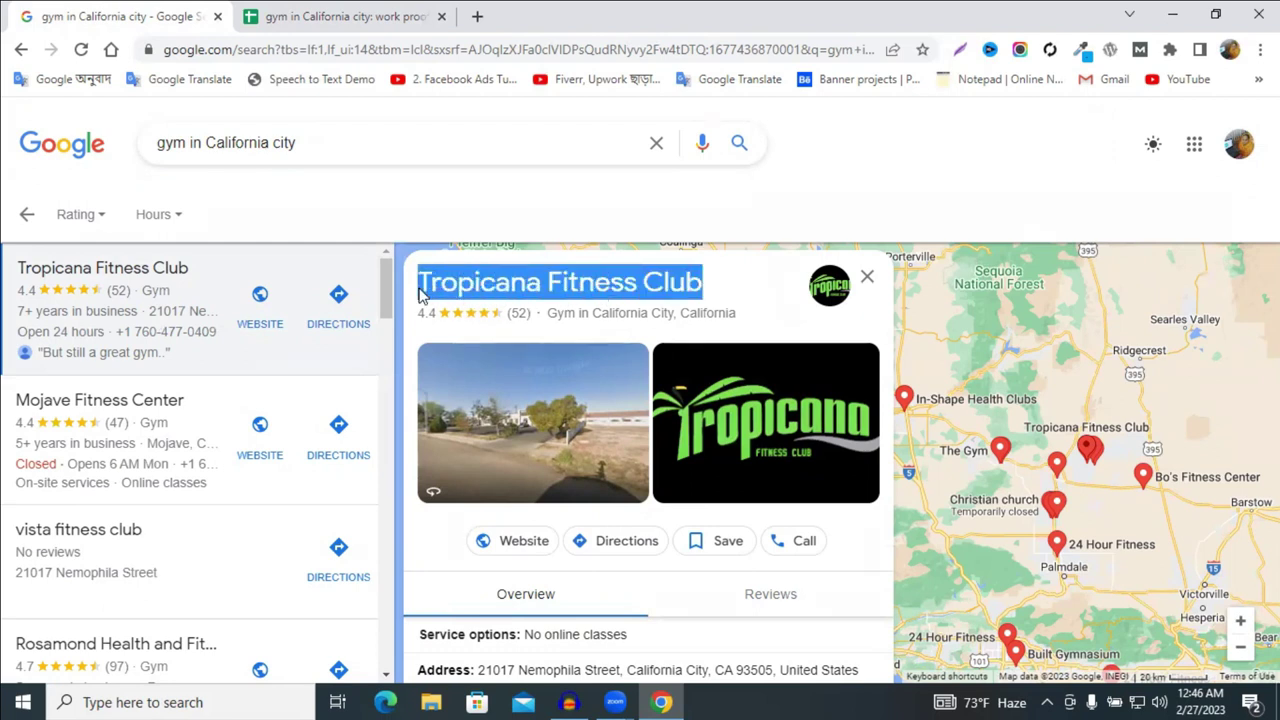
click(340, 16)
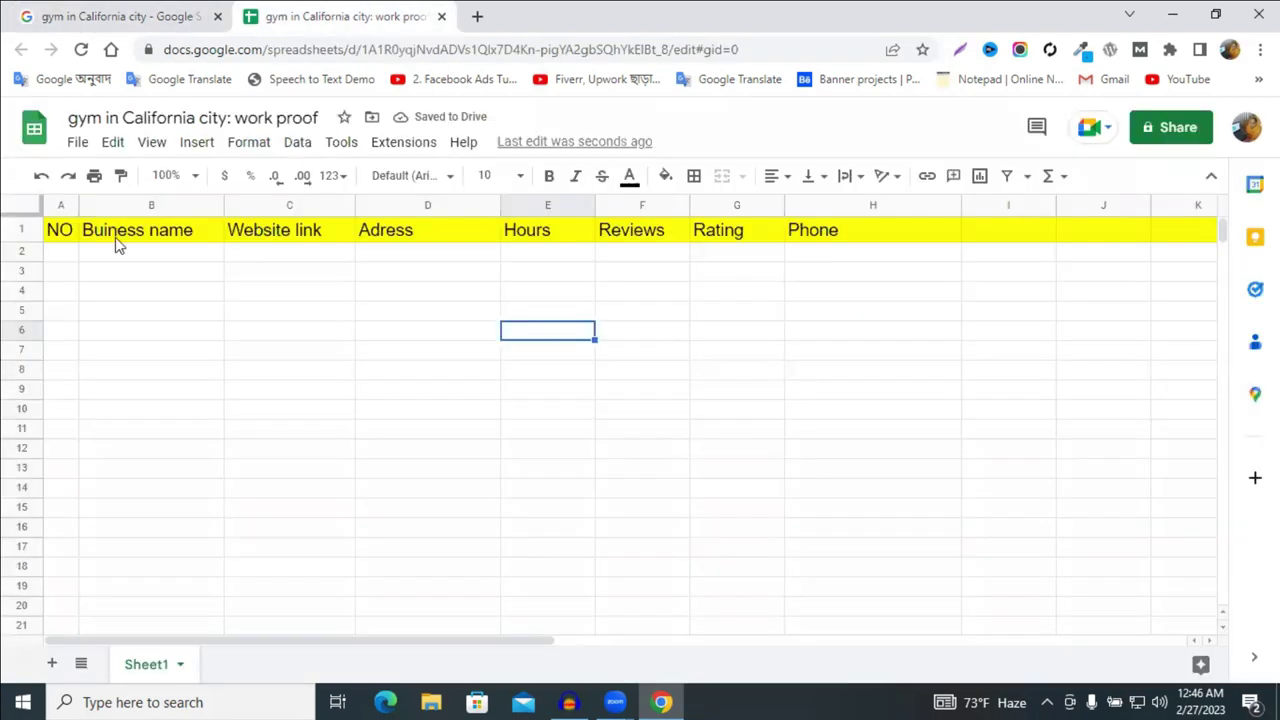
click(110, 255)
key(ctrl+v)
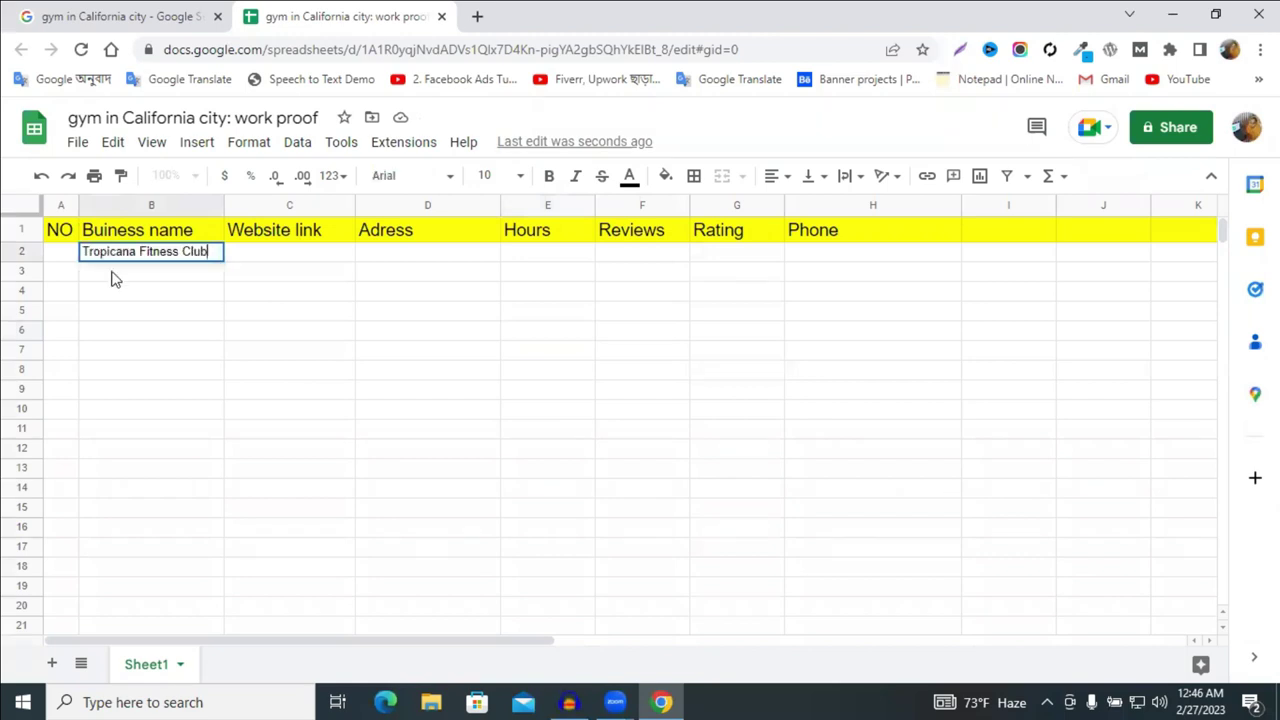
click(211, 299)
- Copy the gym's full address from its listing into cell D2 under Adress
click(150, 12)
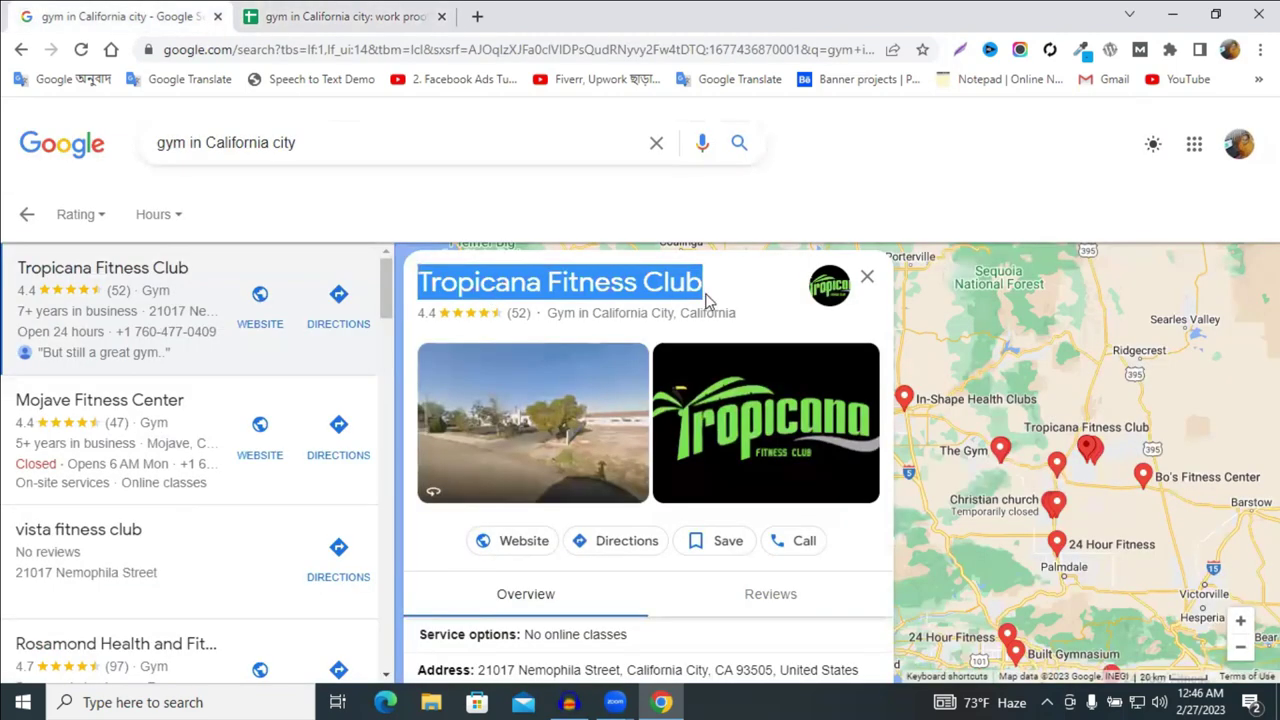
scroll(730, 300, down, 1)
scroll(629, 560, down, 2)
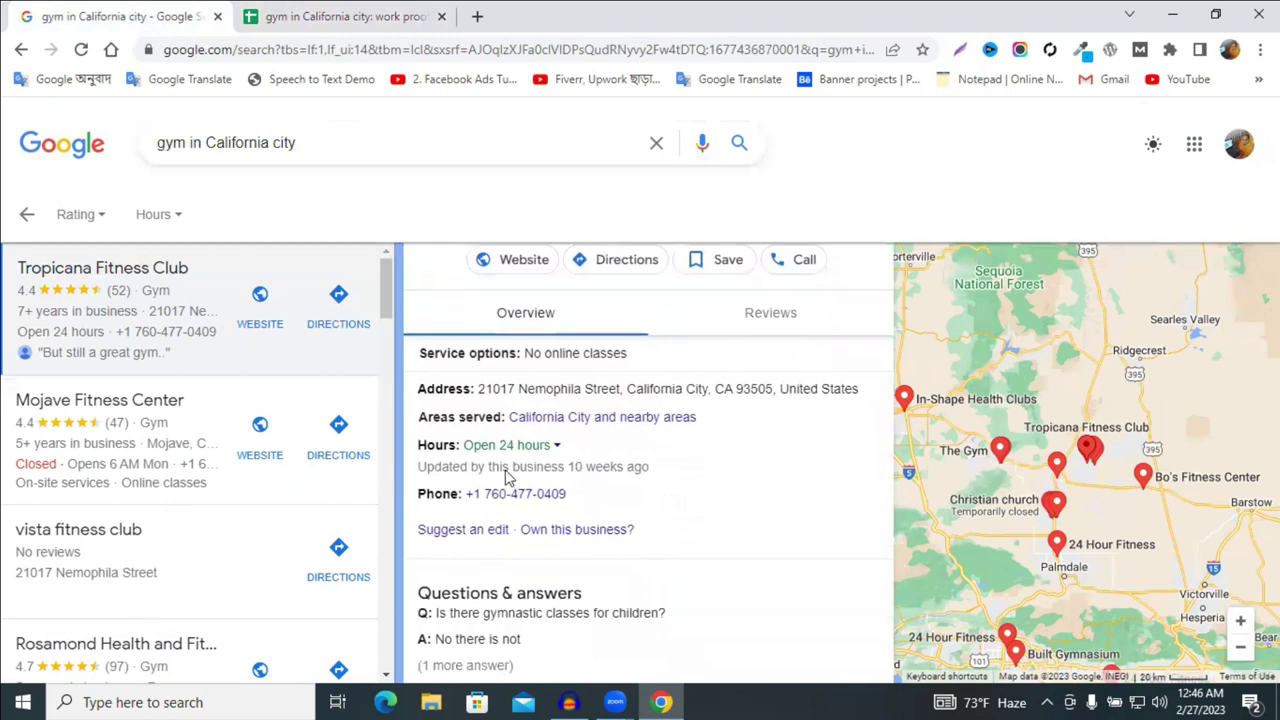
drag(477, 389, 856, 389)
key(ctrl+c)
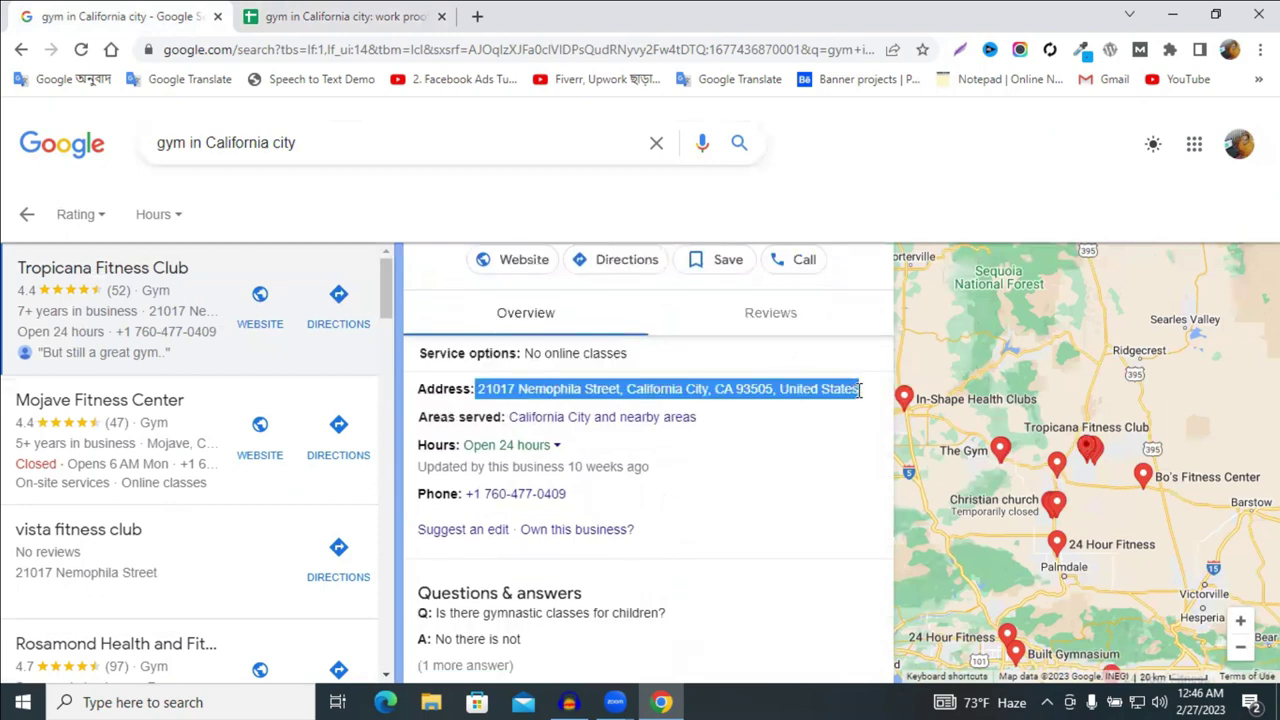
click(320, 12)
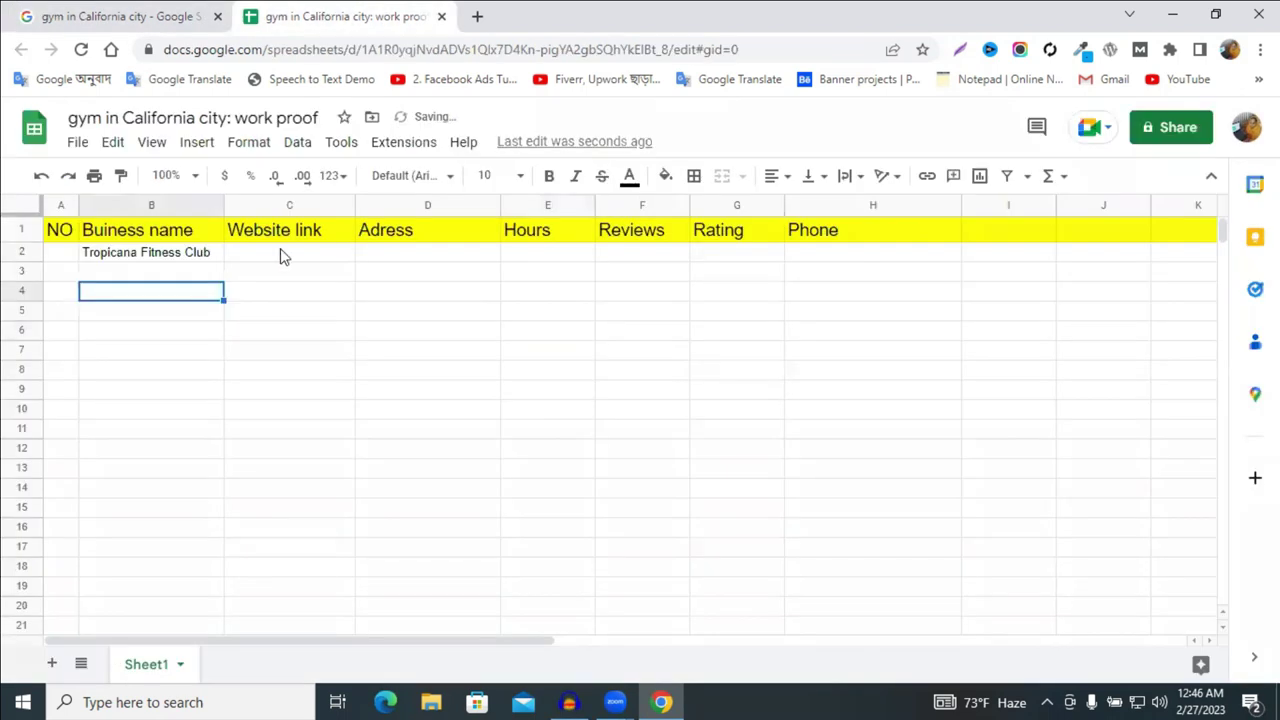
click(408, 254)
key(ctrl+v)
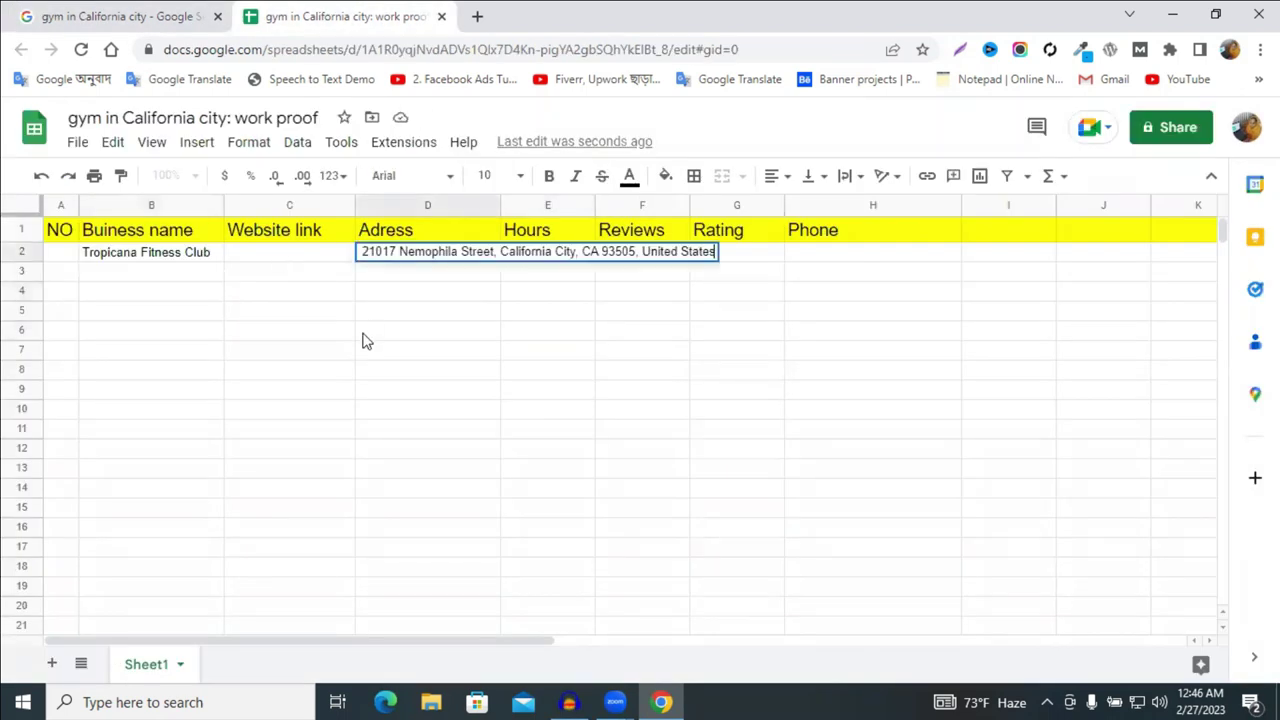
click(366, 338)
- Try to copy the gym's phone number from its listing into cell H2 under Phone
click(143, 14)
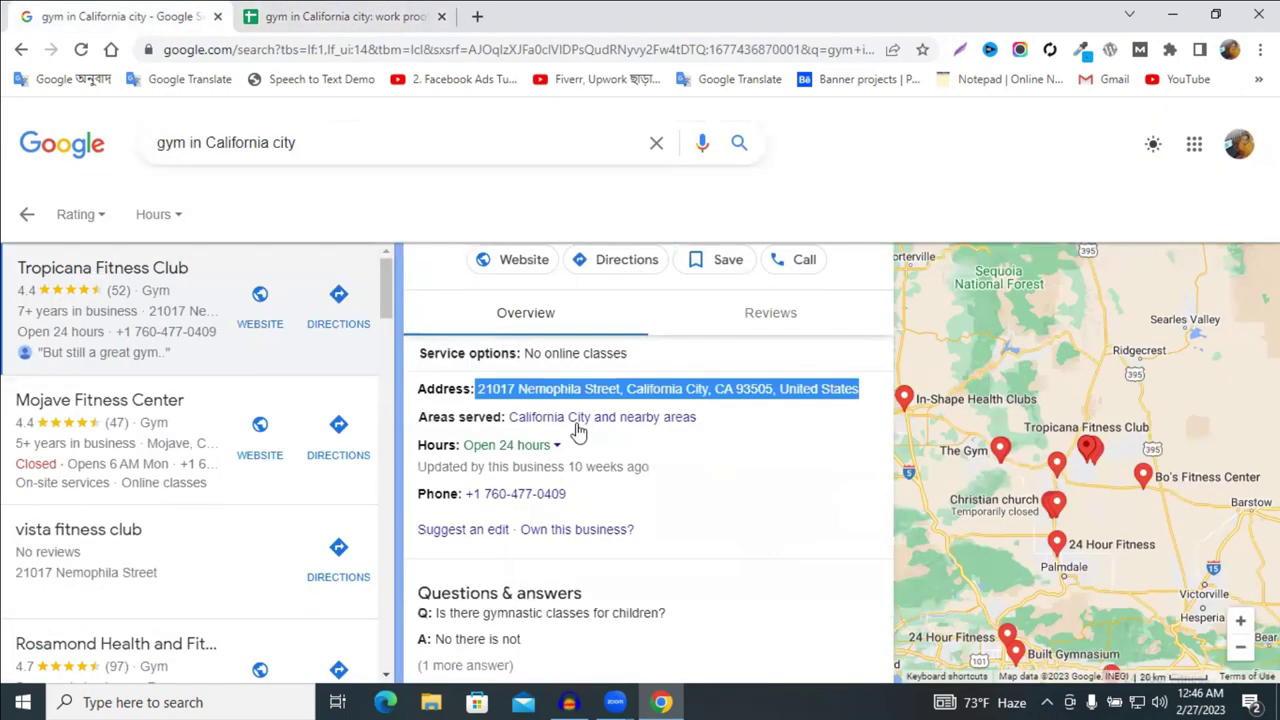
drag(568, 494, 466, 494)
key(ctrl+c)
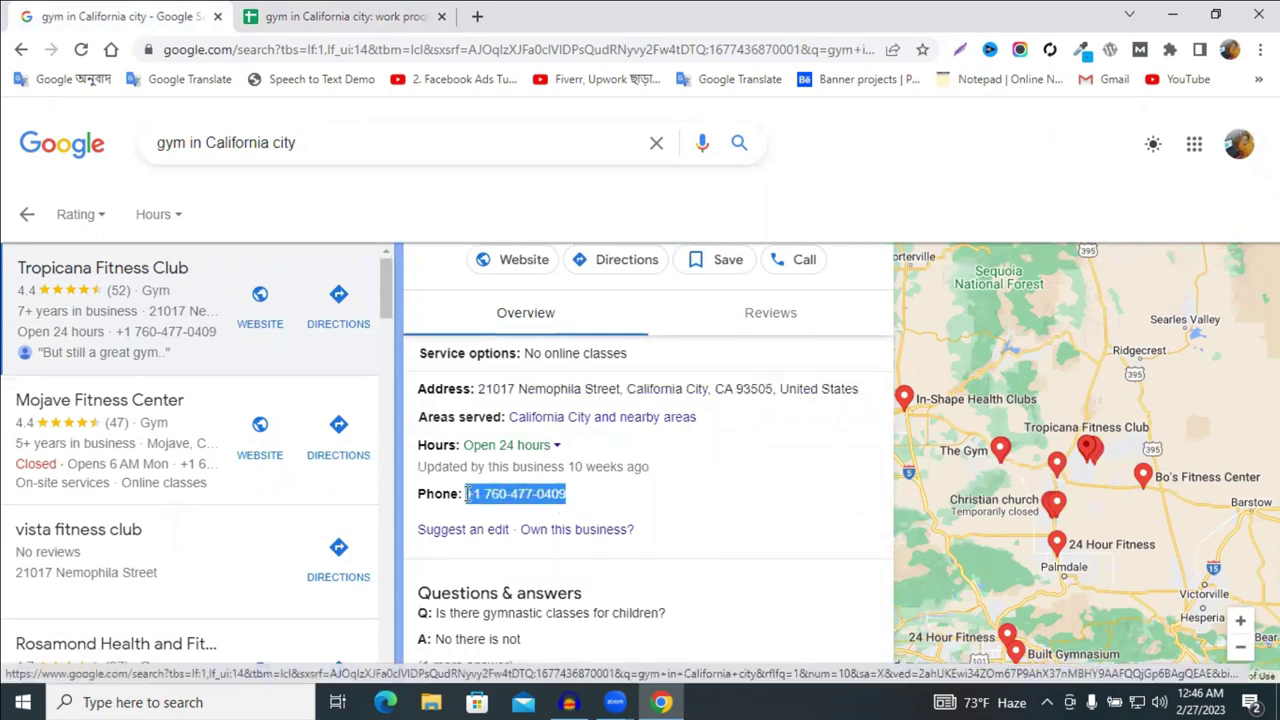
key(ctrl+Tab)
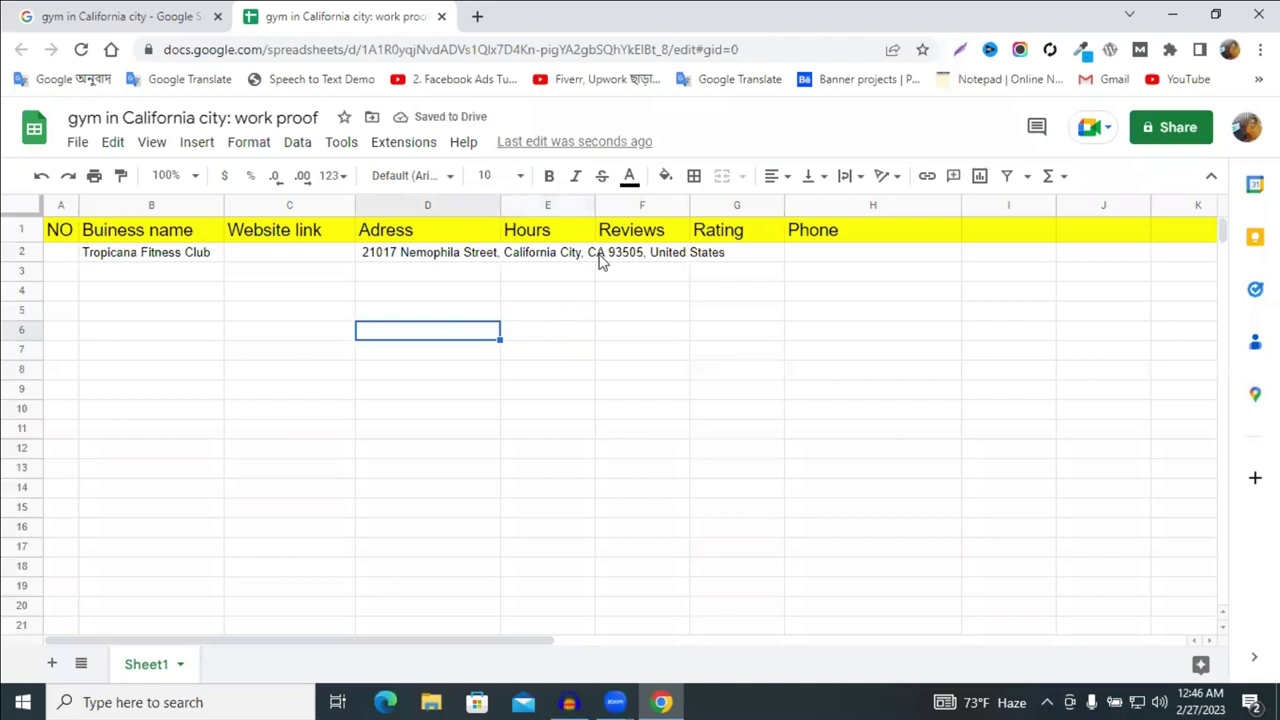
click(802, 253)
key(ctrl+v)
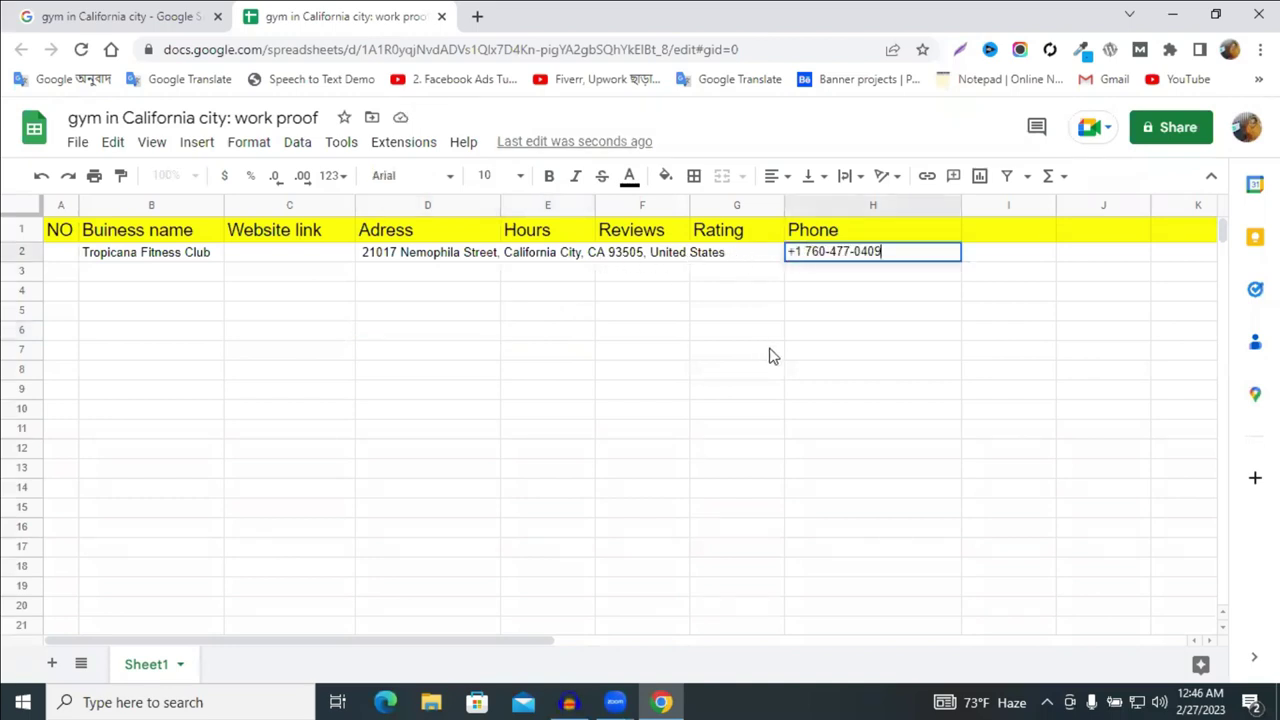
click(769, 354)
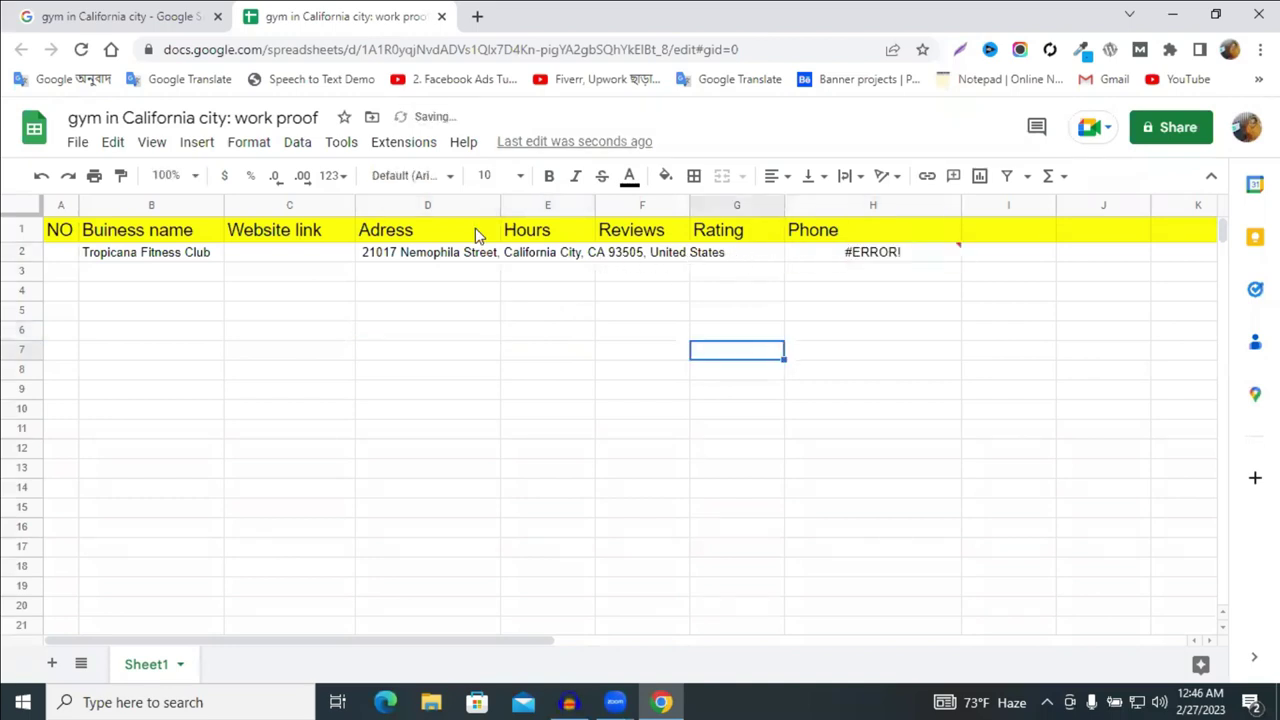
- Copy the phone number text out of cell H2 and clear the cell
click(875, 254)
double_click(873, 251)
key(ctrl+c)
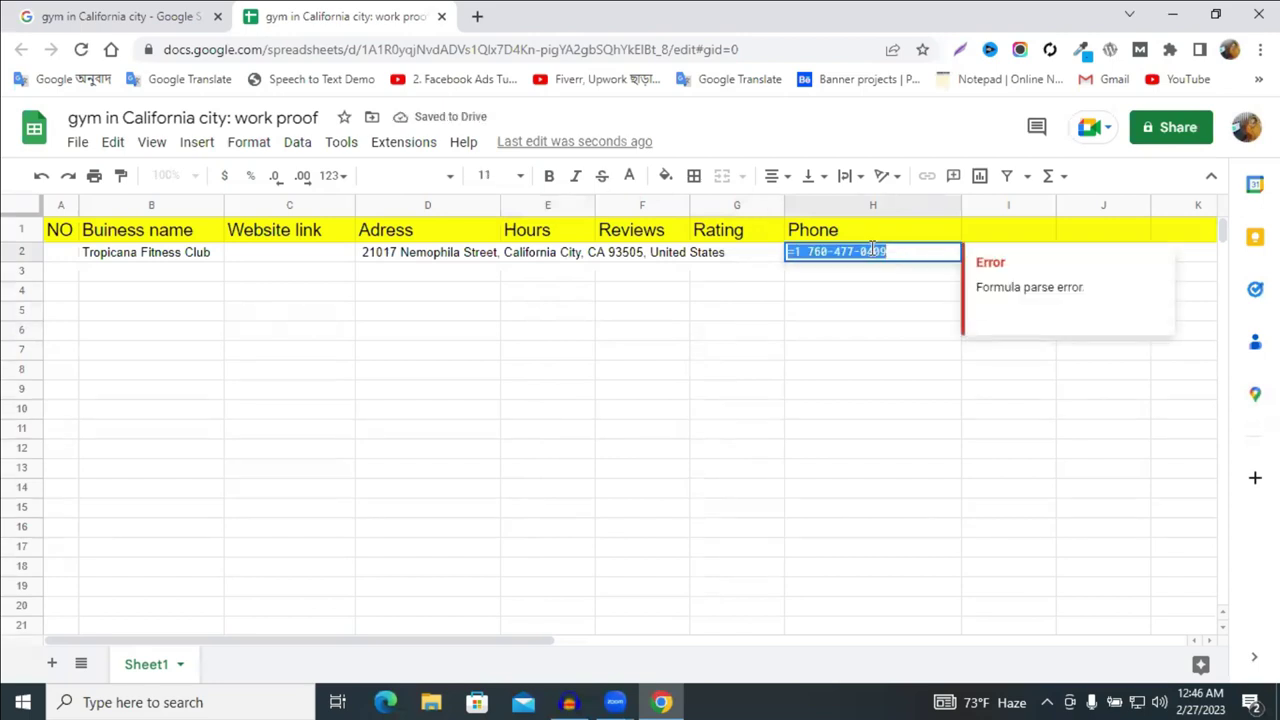
click(873, 251)
click(799, 251)
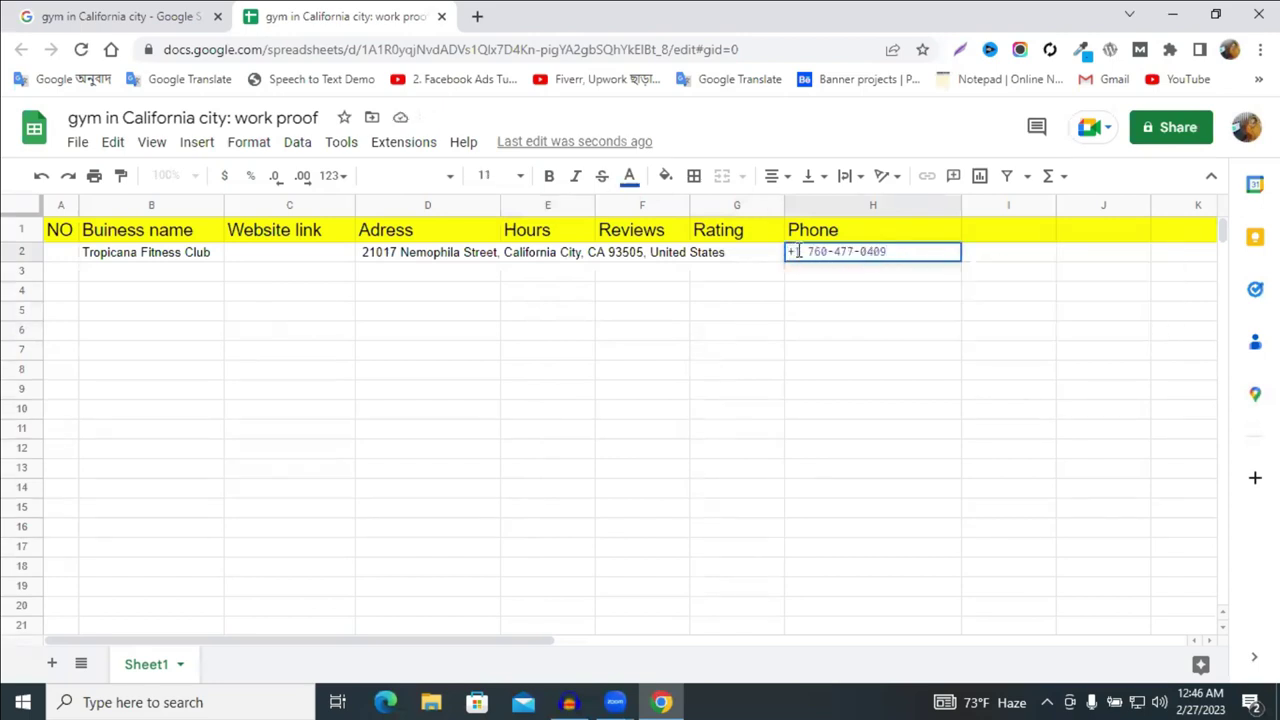
key(BackSpace)
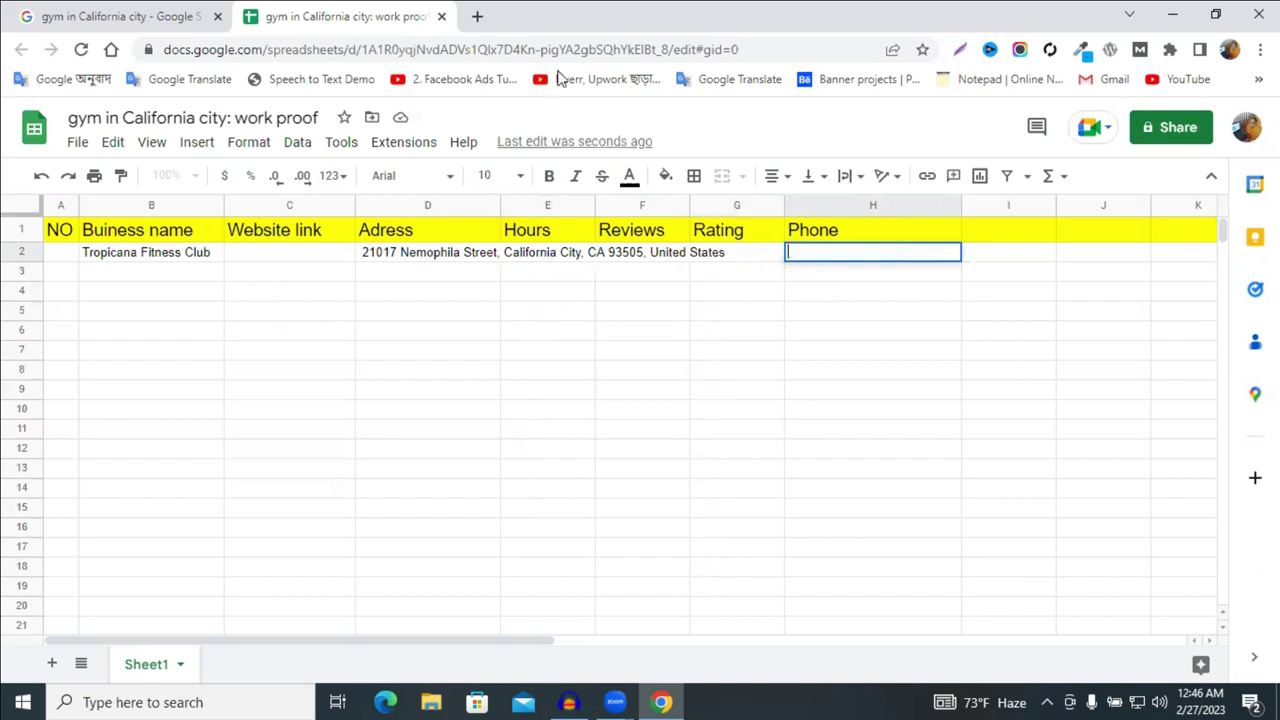
- Open Google Translate in a new tab, paste the phone number as source text, and cut it again
click(477, 16)
click(190, 80)
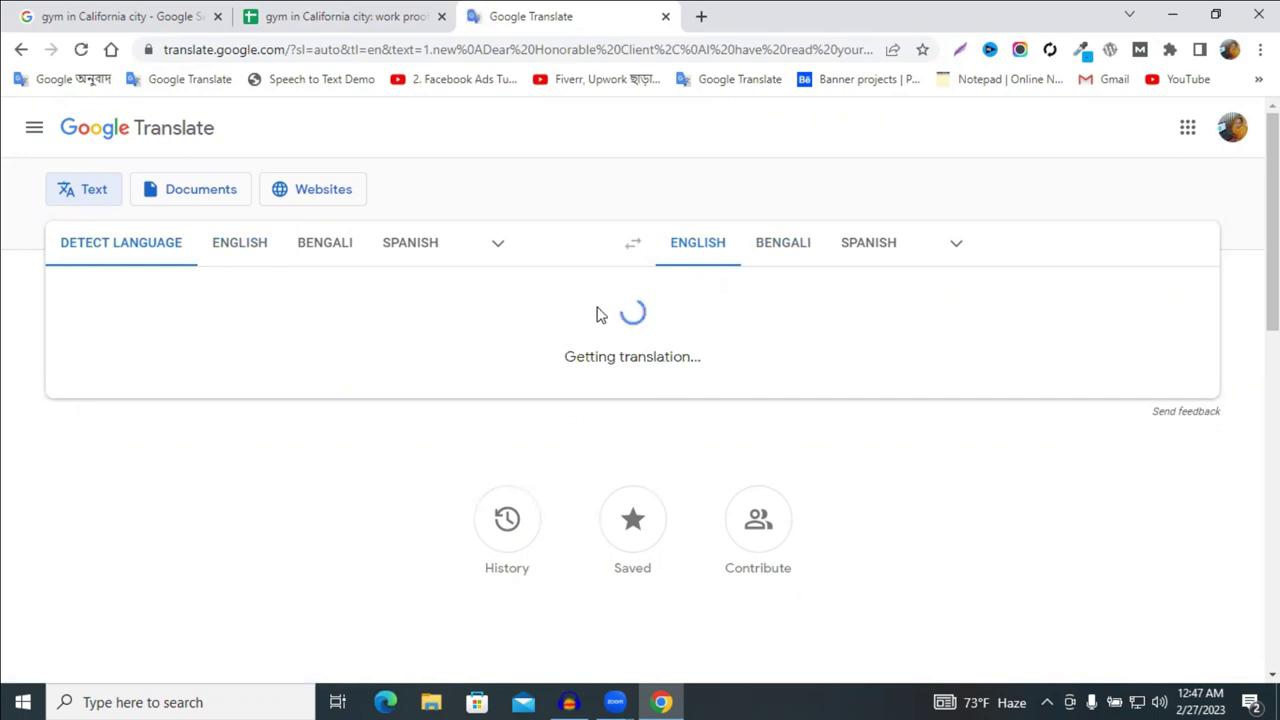
click(599, 312)
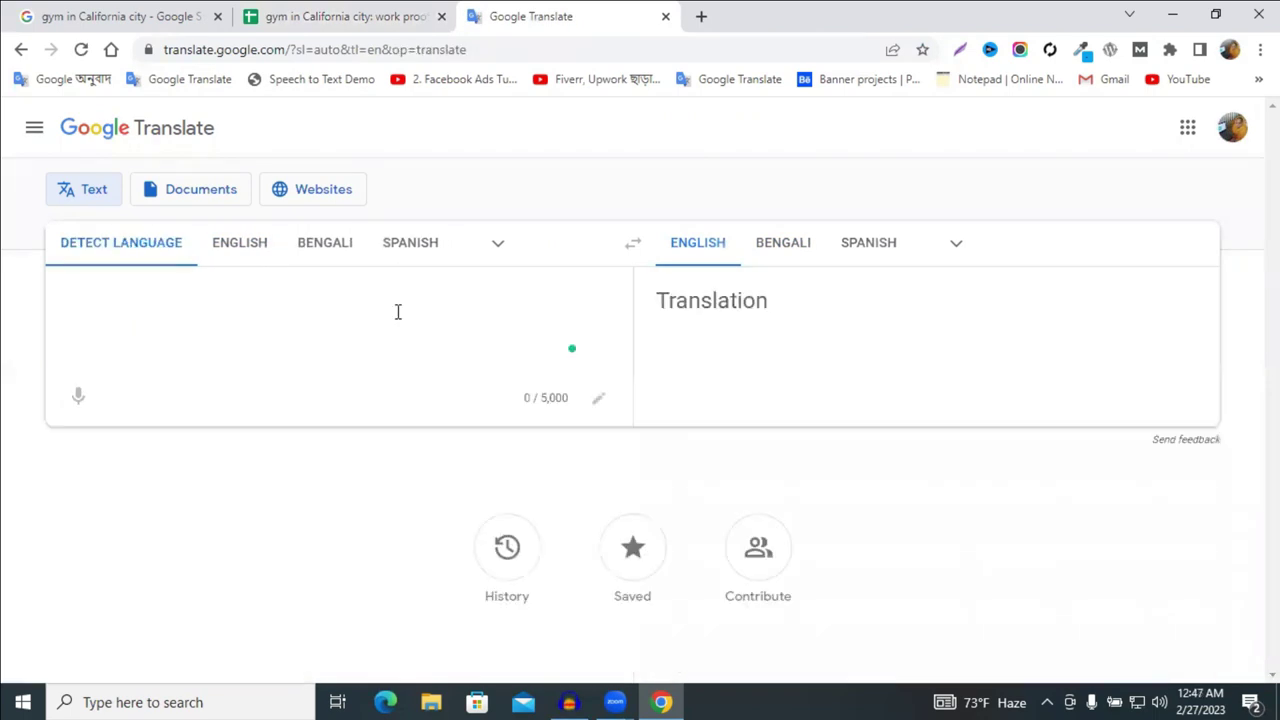
key(ctrl+v)
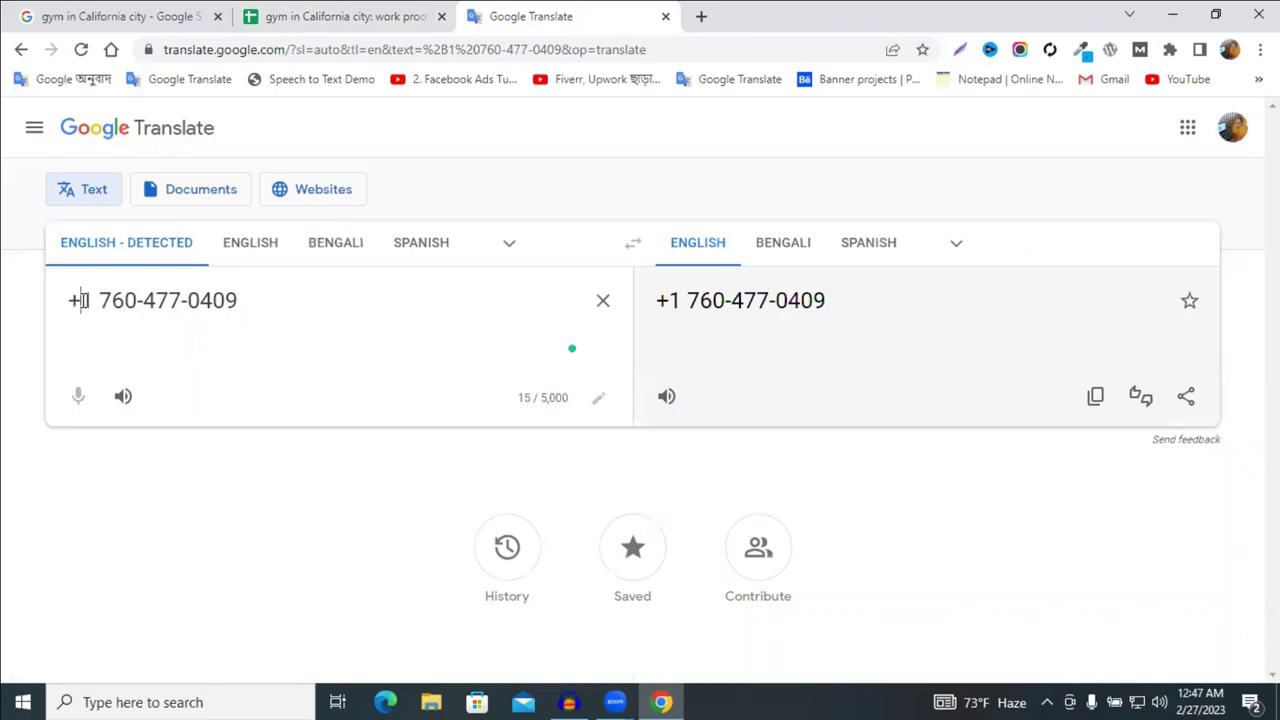
triple_click(80, 300)
key(ctrl+c)
right_click(82, 302)
click(158, 349)
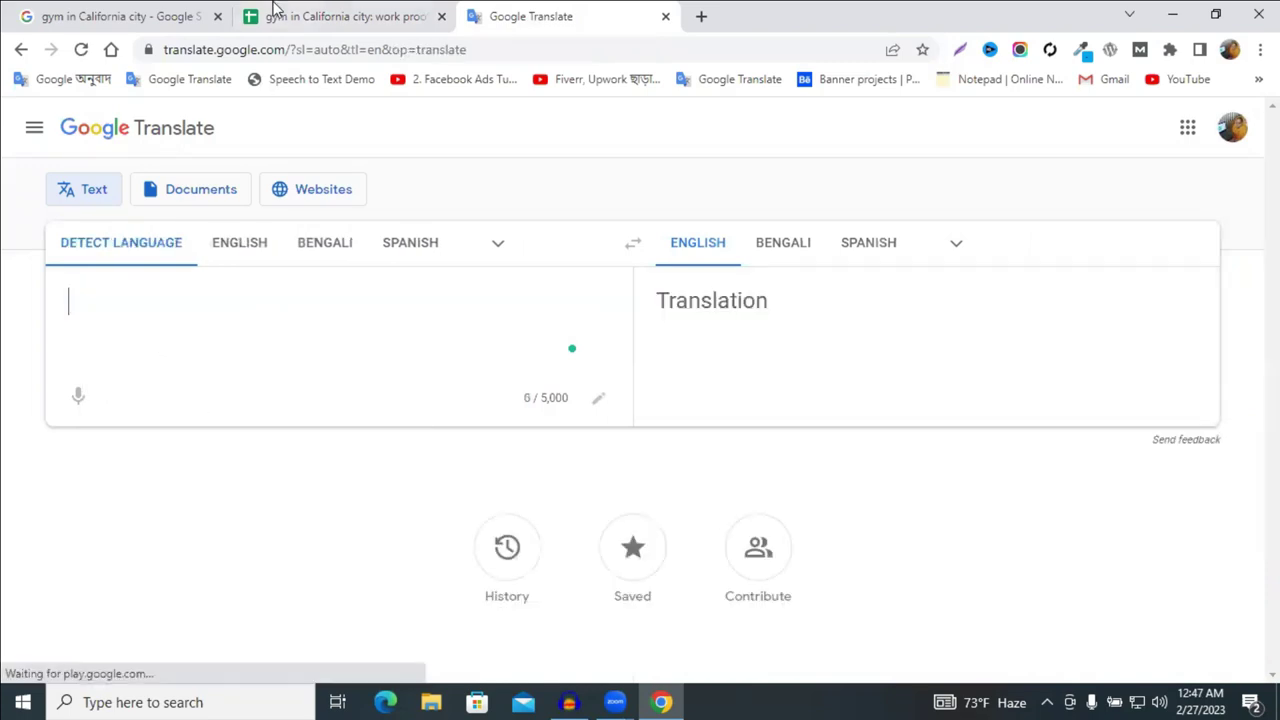
- Try to paste the phone number taken from Google Translate into cell H2 of the spreadsheet
click(271, 16)
double_click(849, 252)
key(ctrl+v)
key(Return)
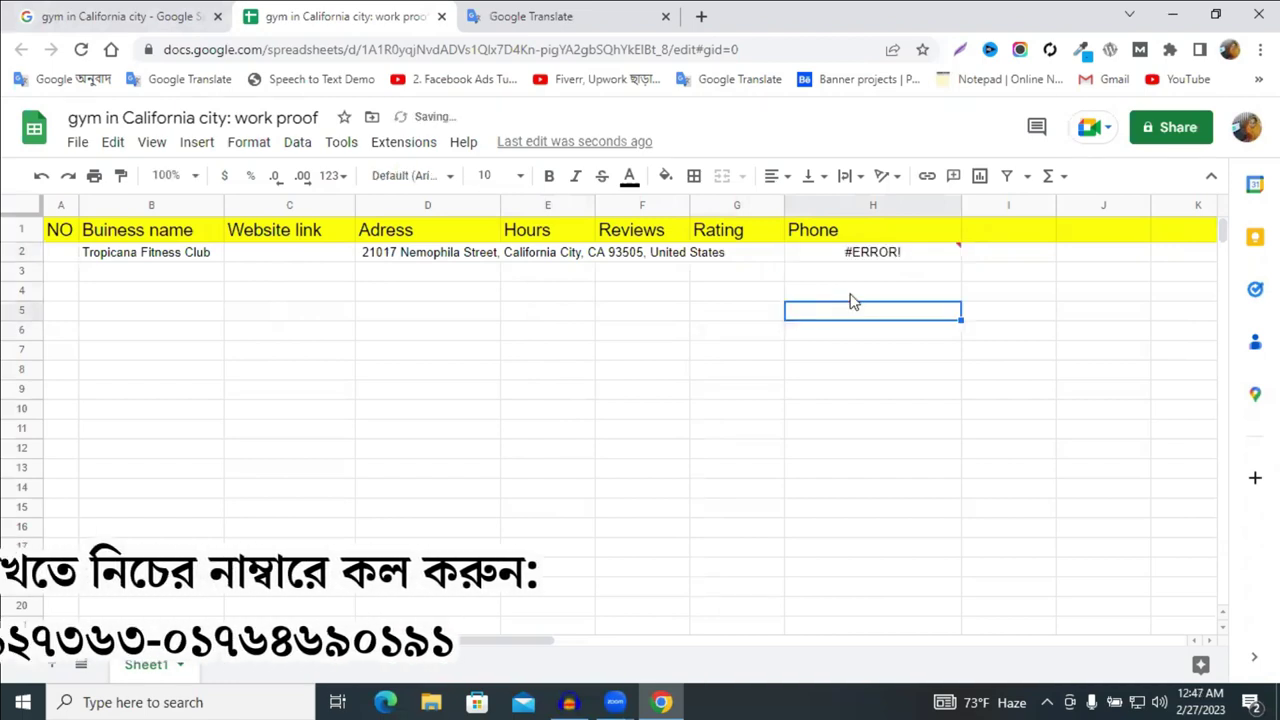
- Clear the invalid phone number formula from cell H2 under Phone
double_click(858, 252)
key(ctrl+c)
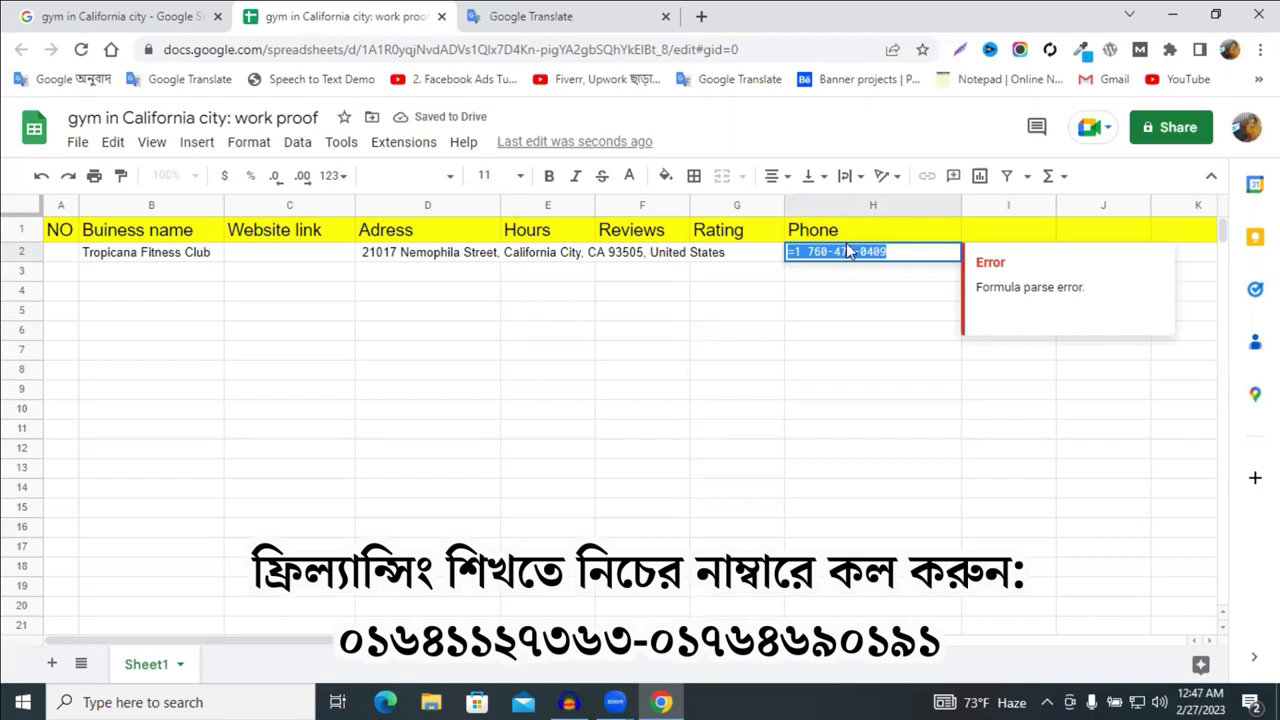
key(BackSpace)
- Paste the gym's phone number as source text in Google Translate and copy it without the leading plus sign
click(535, 16)
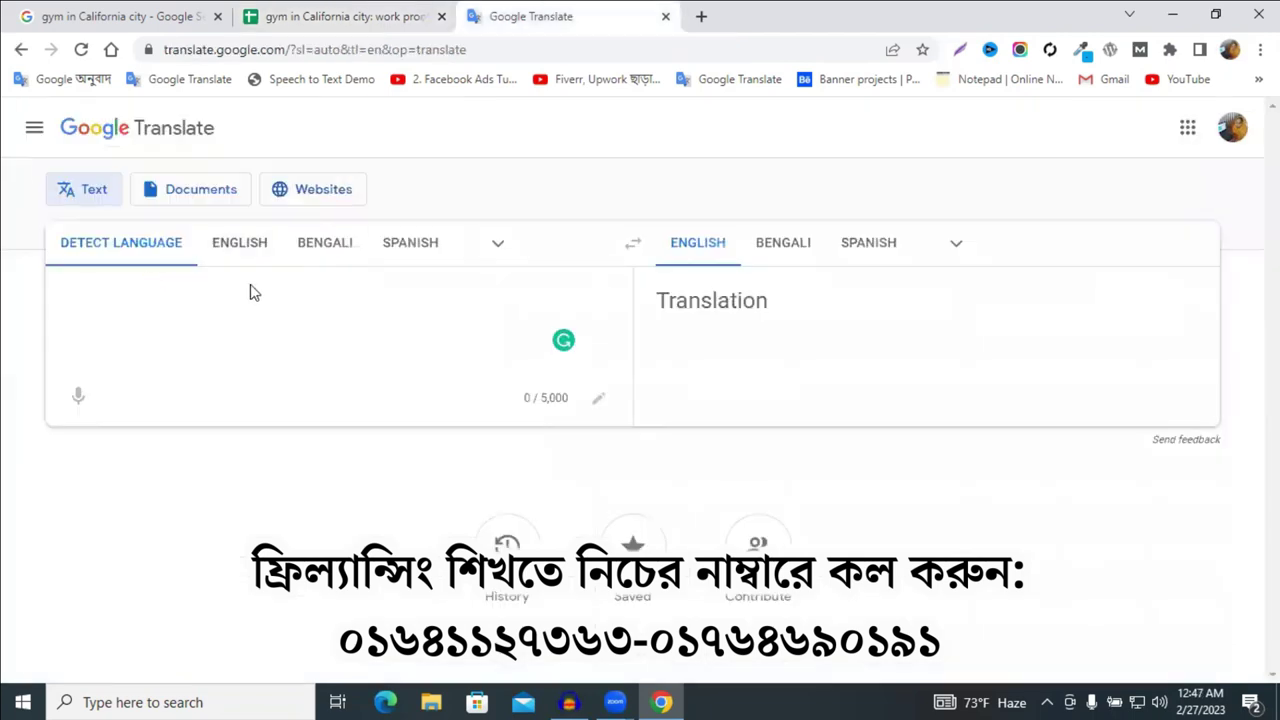
right_click(169, 302)
click(249, 449)
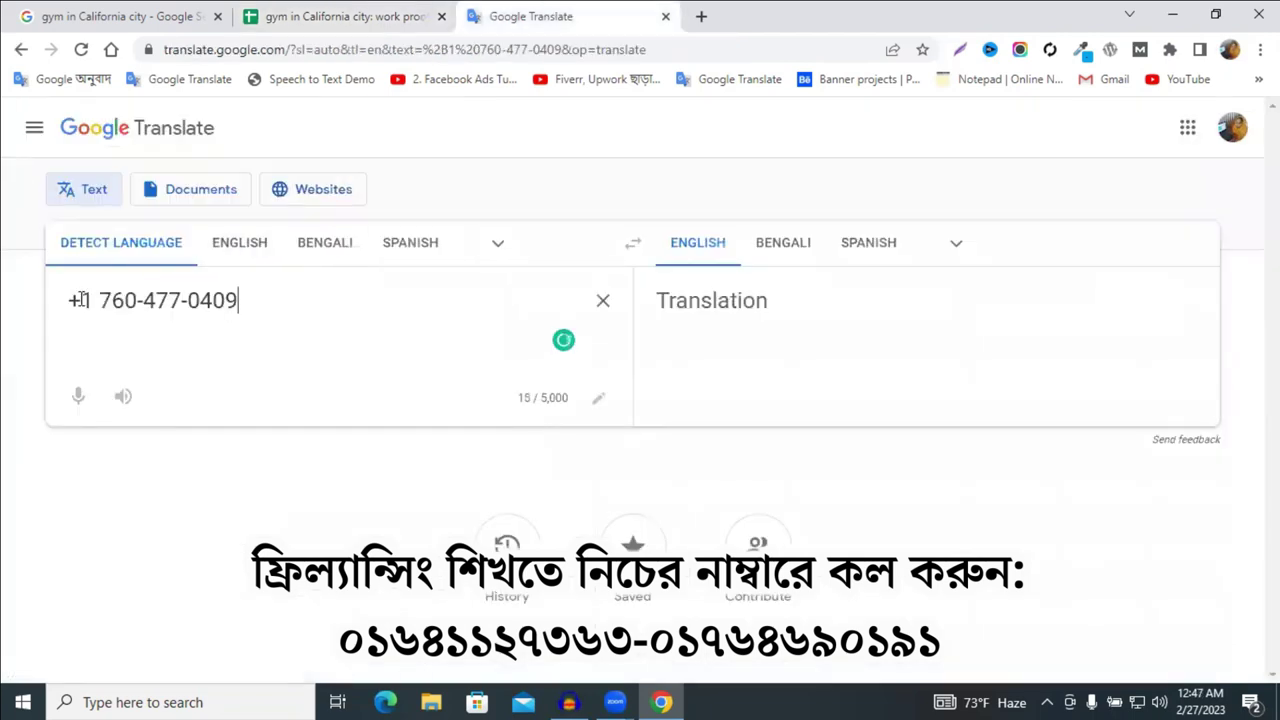
drag(86, 298, 227, 306)
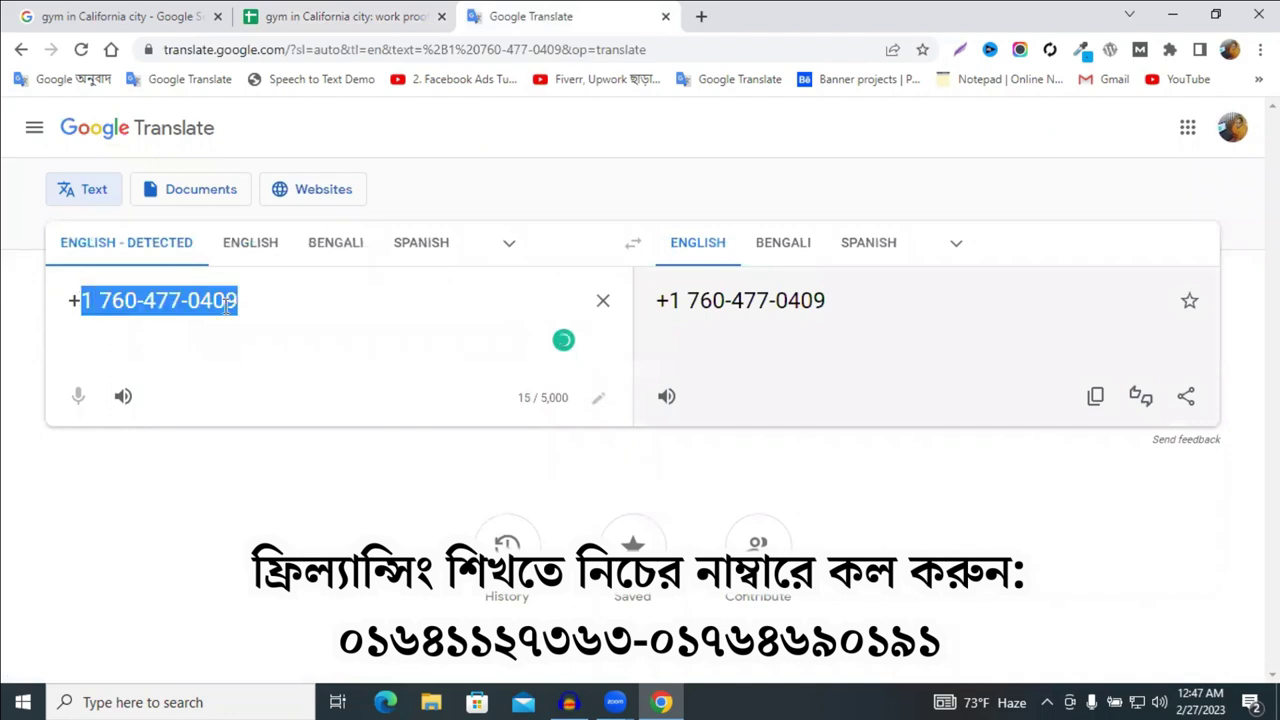
right_click(177, 310)
click(257, 366)
- Paste the phone number without its plus sign into cell H2 of the gym spreadsheet
click(345, 16)
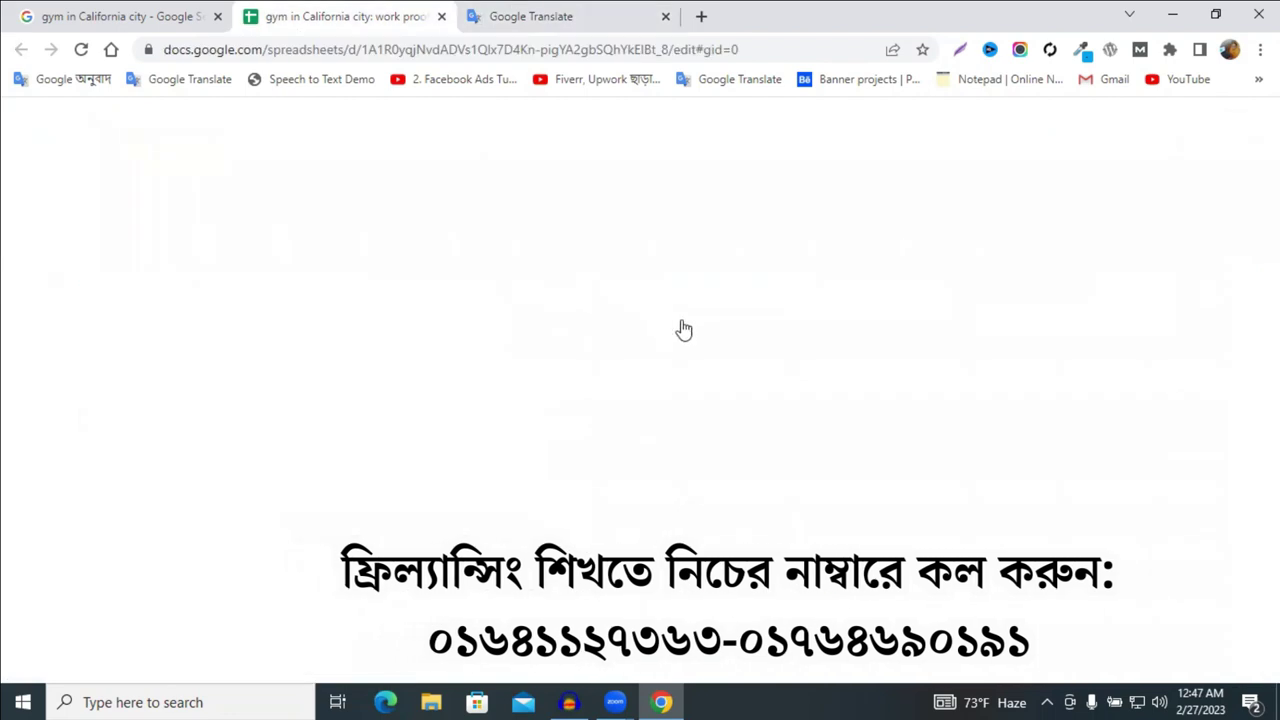
key(ctrl+v)
click(809, 334)
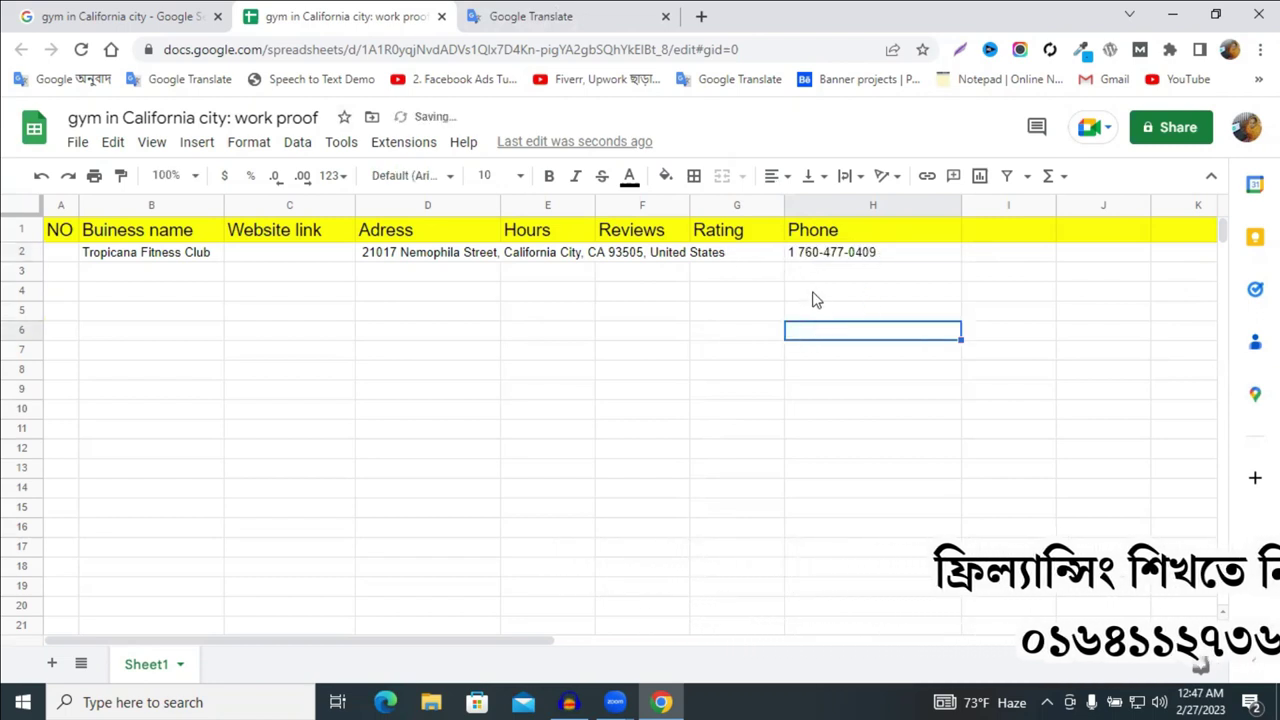
- Expand the opening hours in Tropicana Fitness Club's Google listing and copy the full Sunday-to-Saturday schedule
click(190, 12)
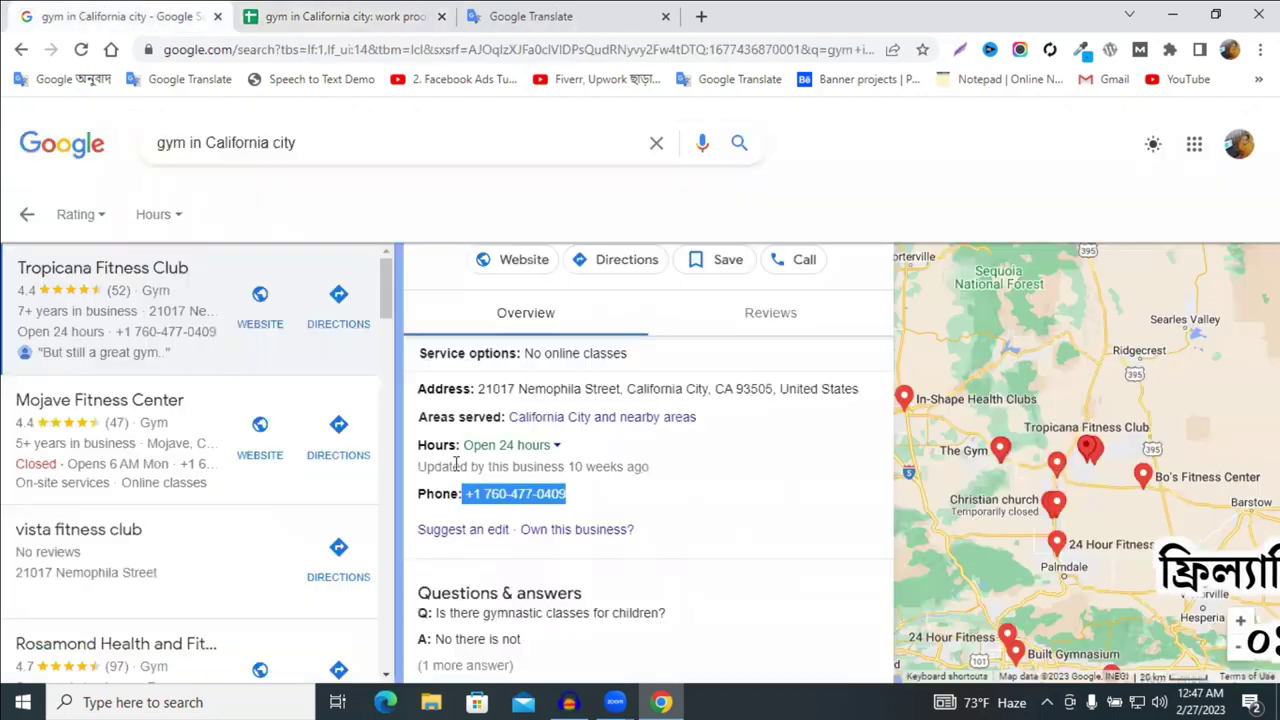
click(557, 449)
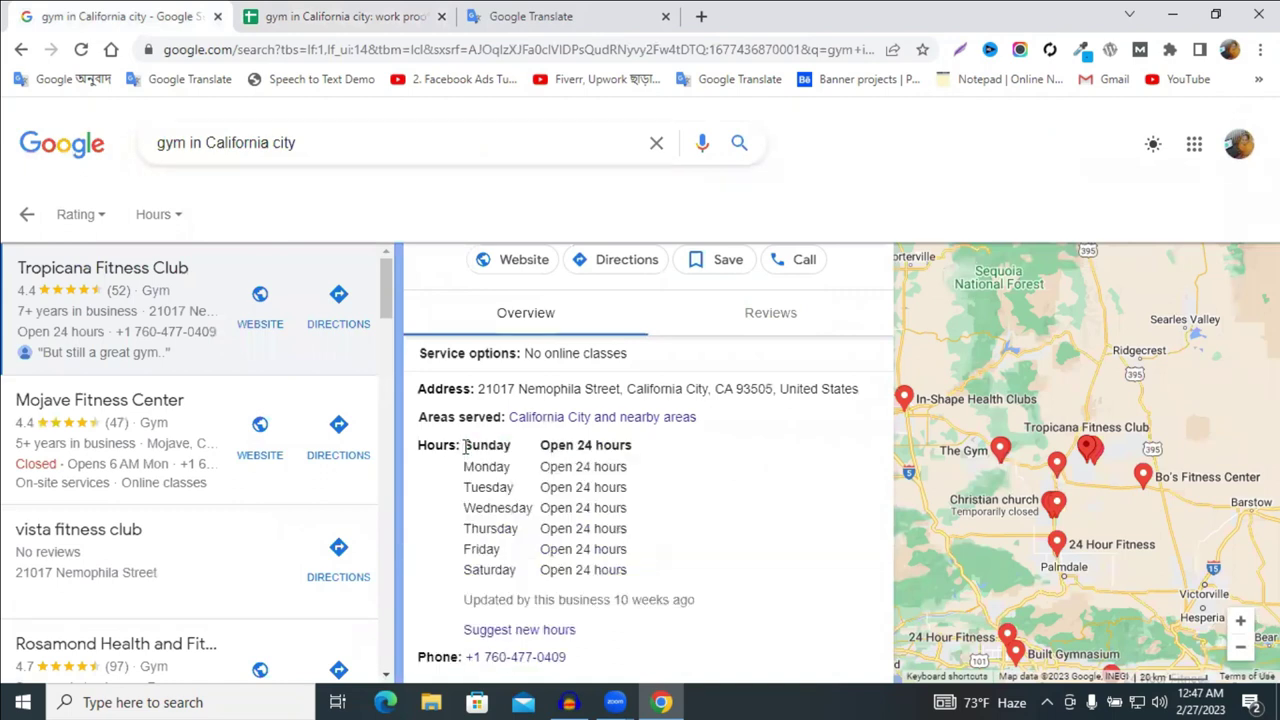
drag(475, 450, 641, 567)
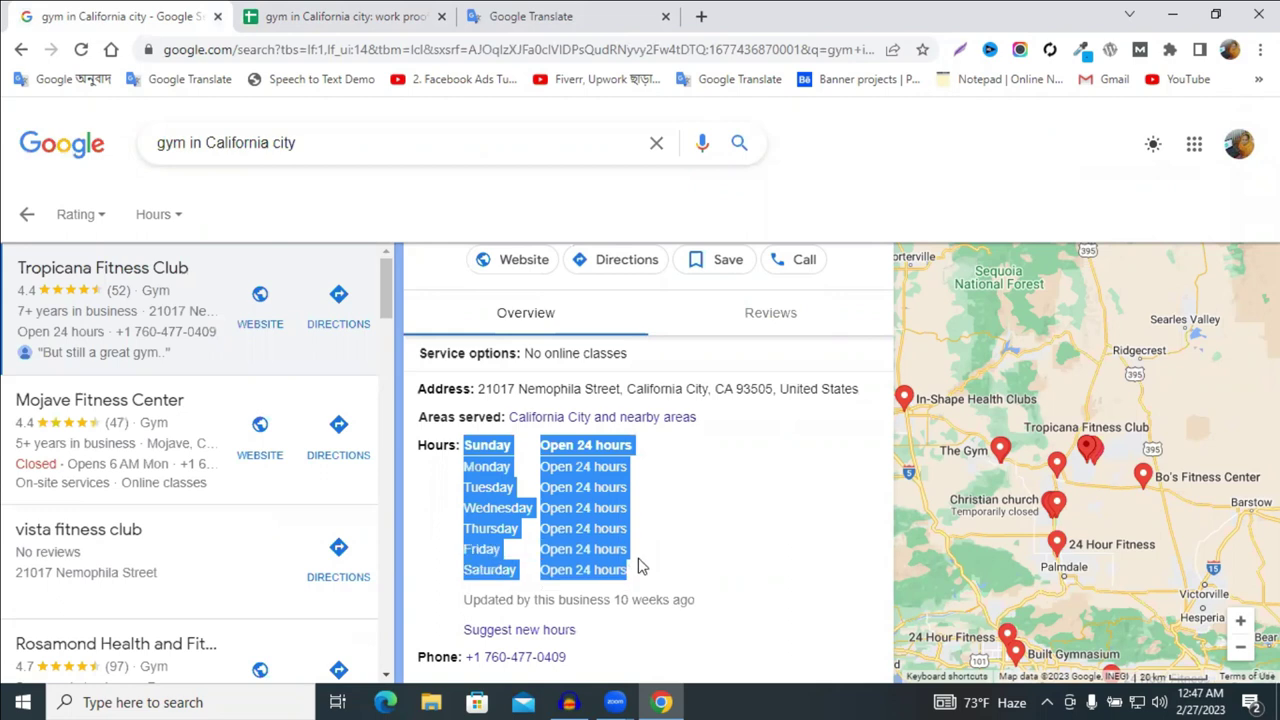
click(641, 567)
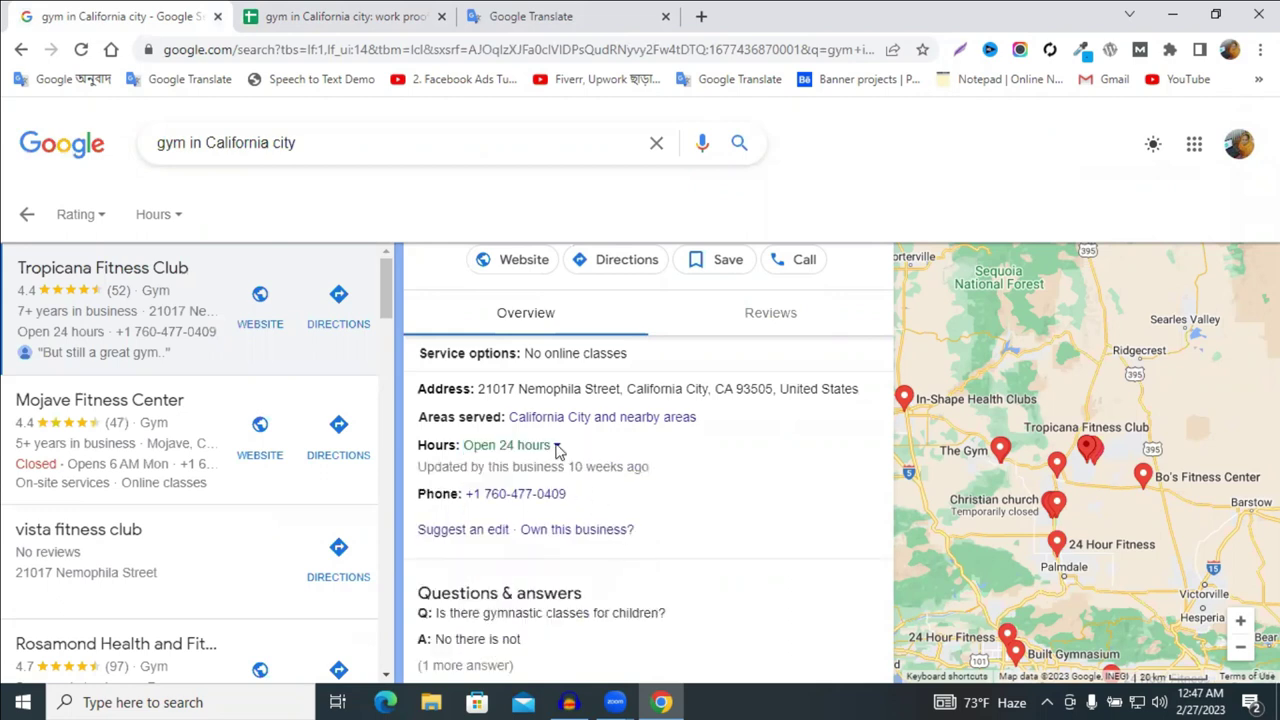
click(557, 449)
drag(466, 445, 625, 570)
click(605, 560)
click(557, 447)
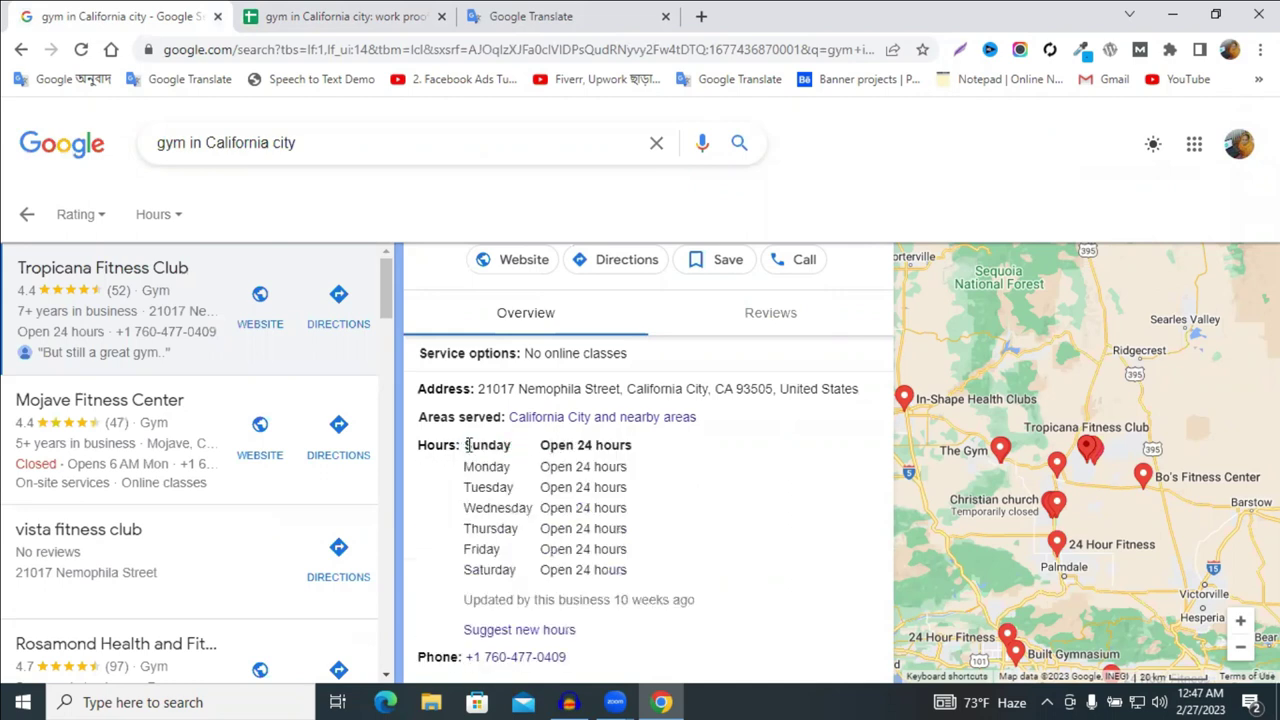
drag(464, 445, 632, 572)
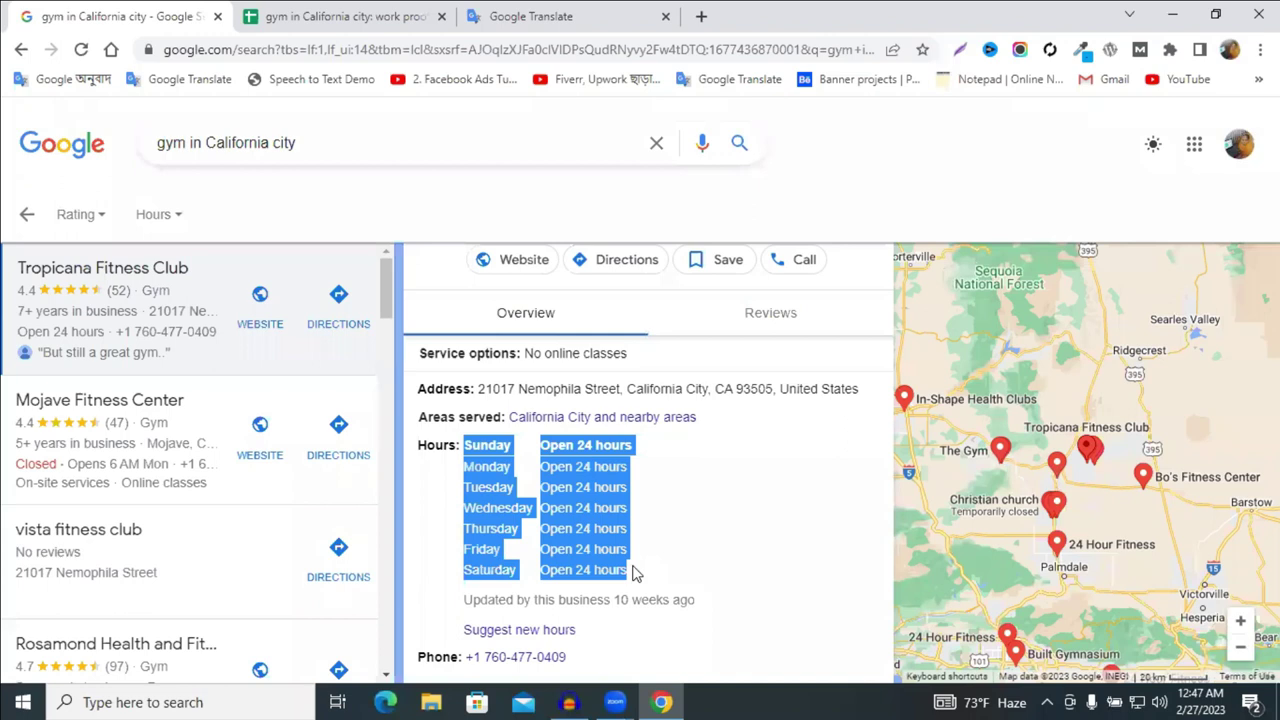
click(632, 572)
- Paste the copied weekly opening hours into cell E2 under Hours in the spreadsheet
click(331, 16)
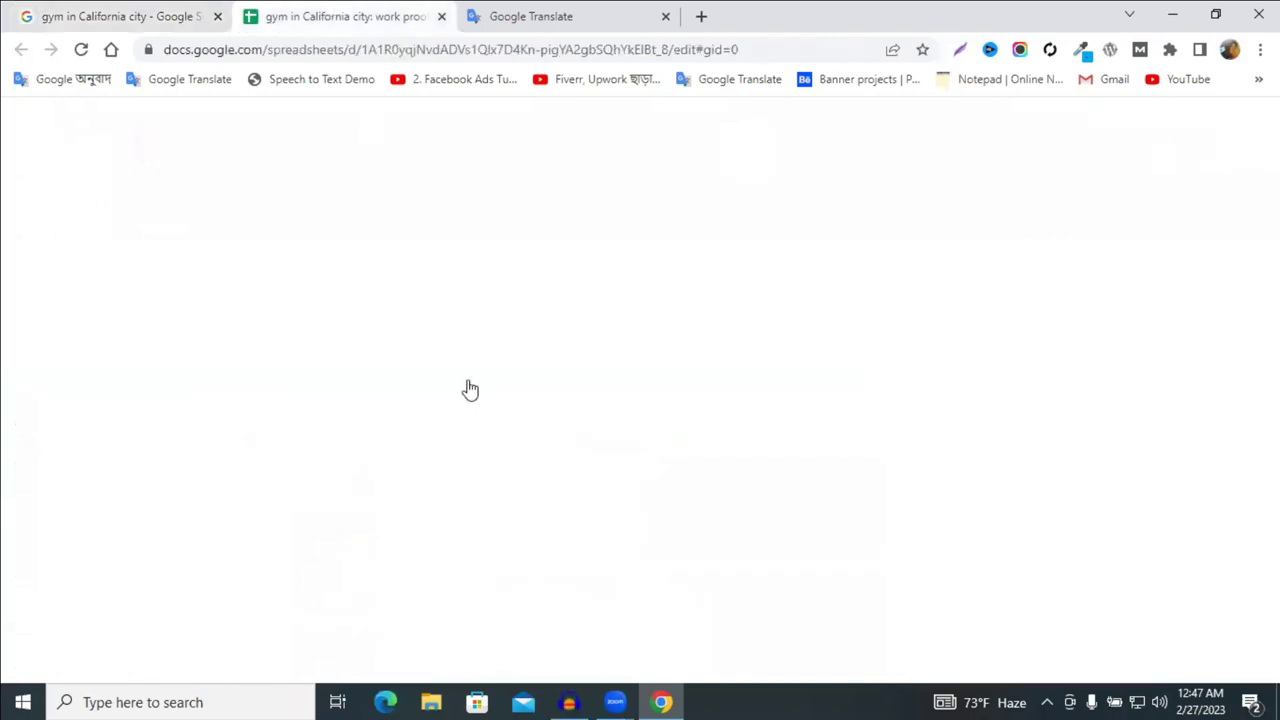
double_click(520, 252)
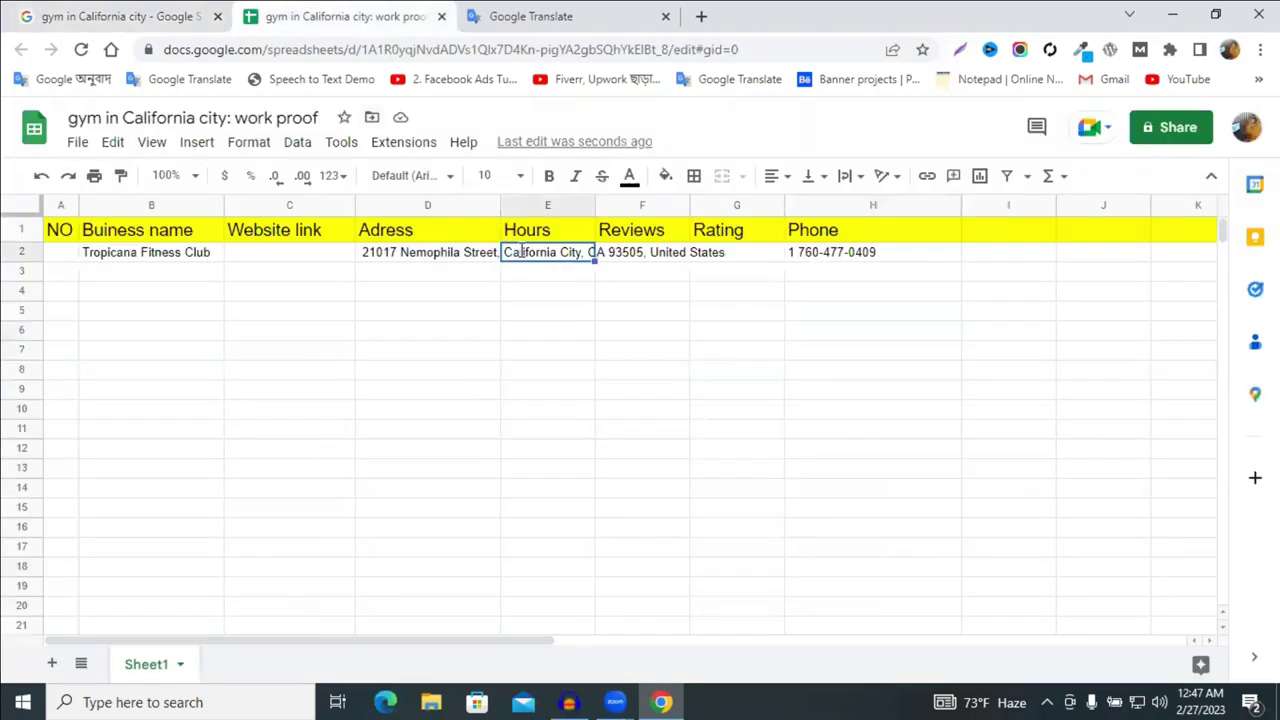
key(ctrl+v)
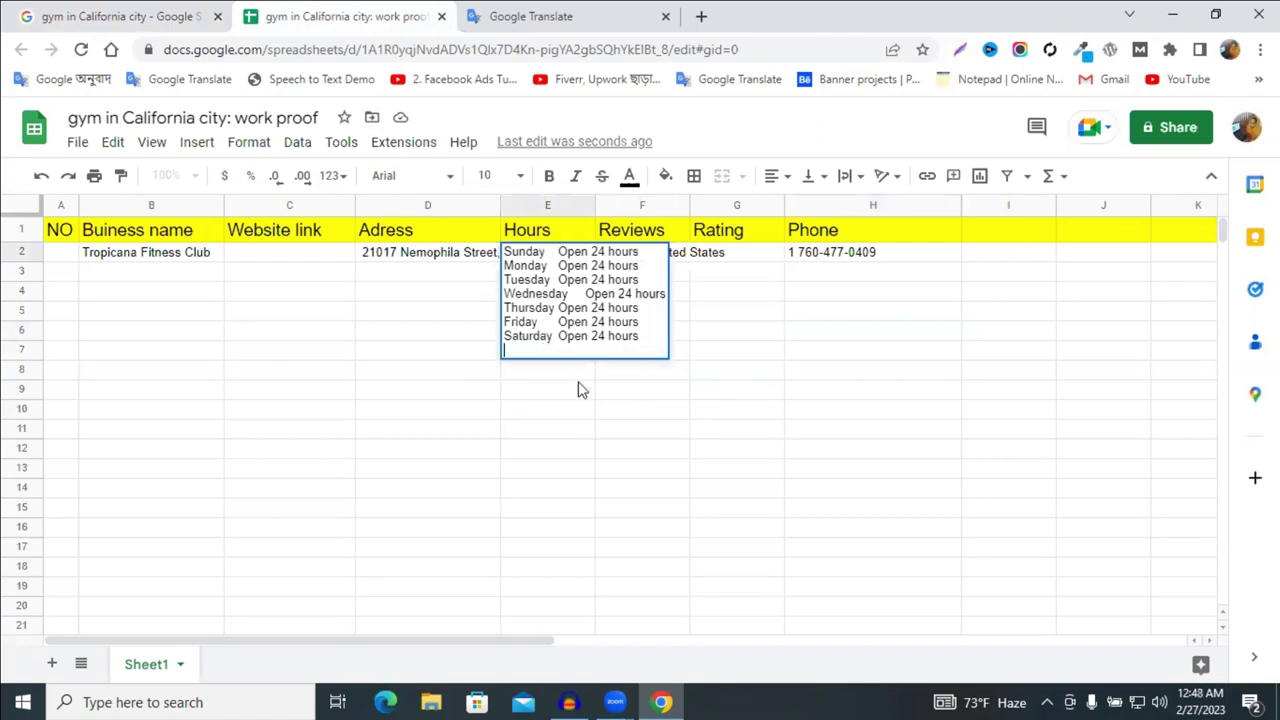
click(653, 415)
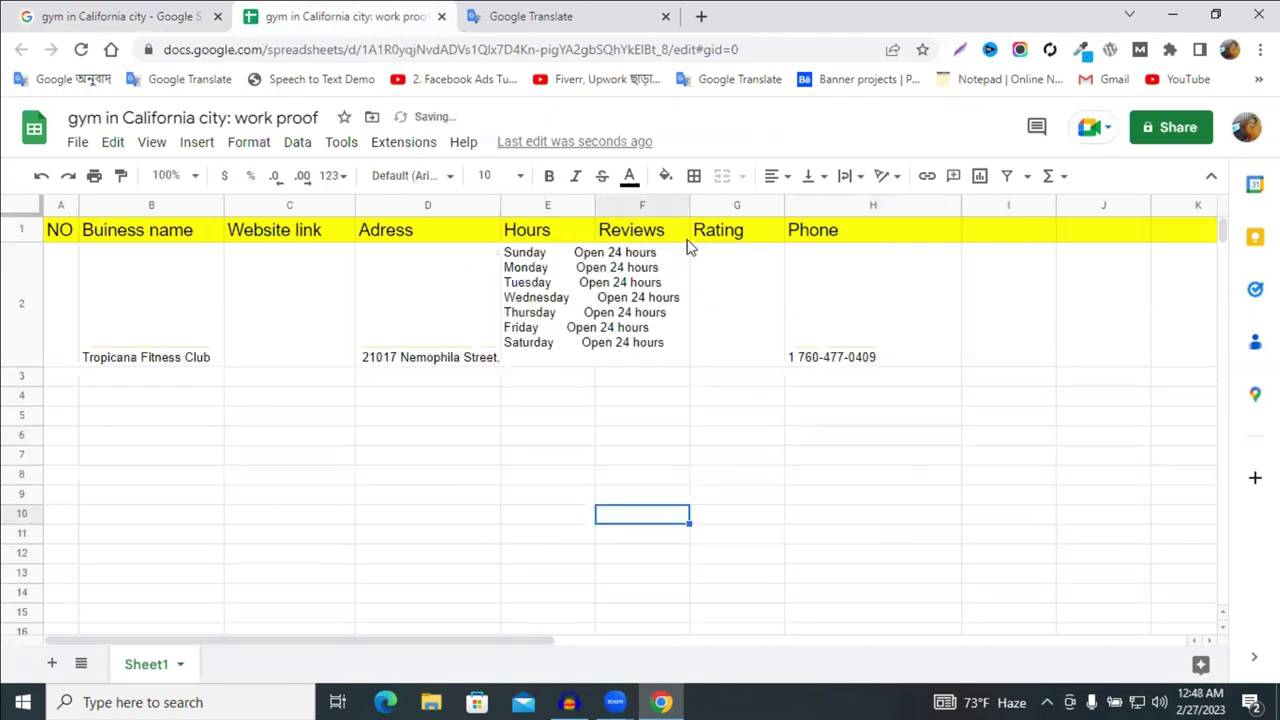
- Open Tropicana Fitness Club's website from its Google listing in a new tab, copy the site's address, and close that tab
click(190, 14)
scroll(593, 476, down, 2)
scroll(592, 471, up, 2)
scroll(593, 466, up, 1)
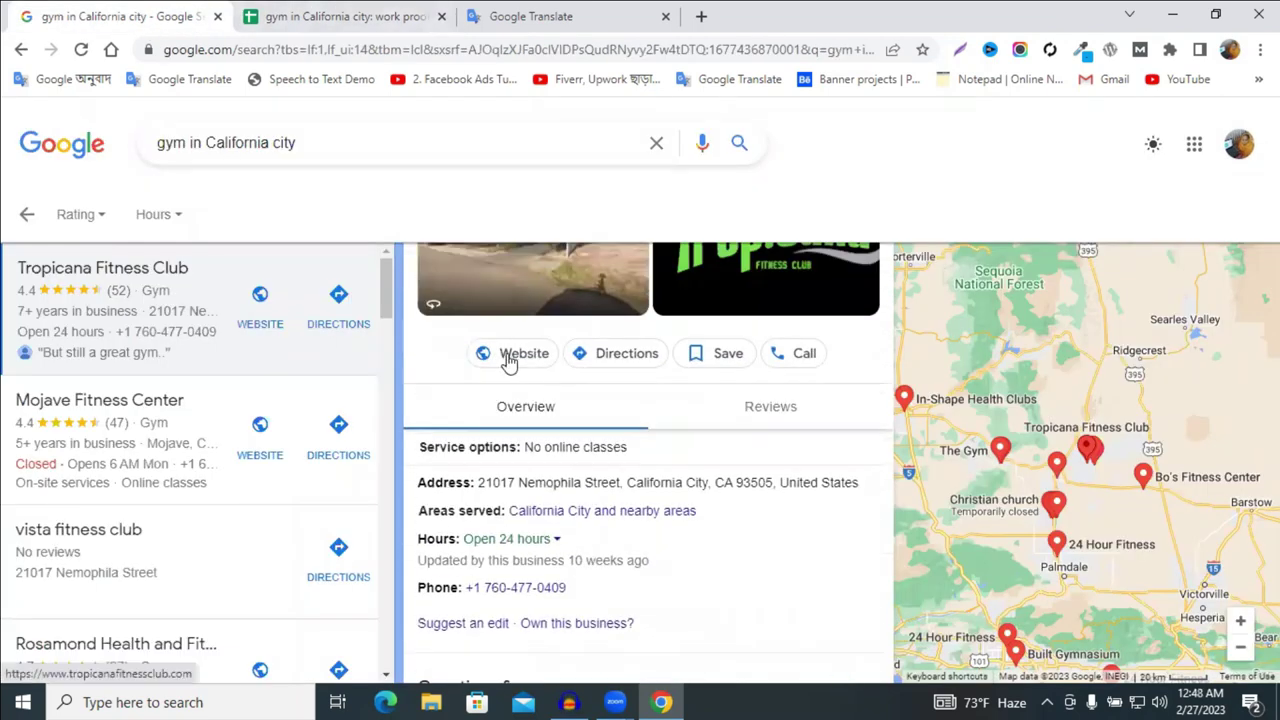
right_click(509, 358)
click(548, 372)
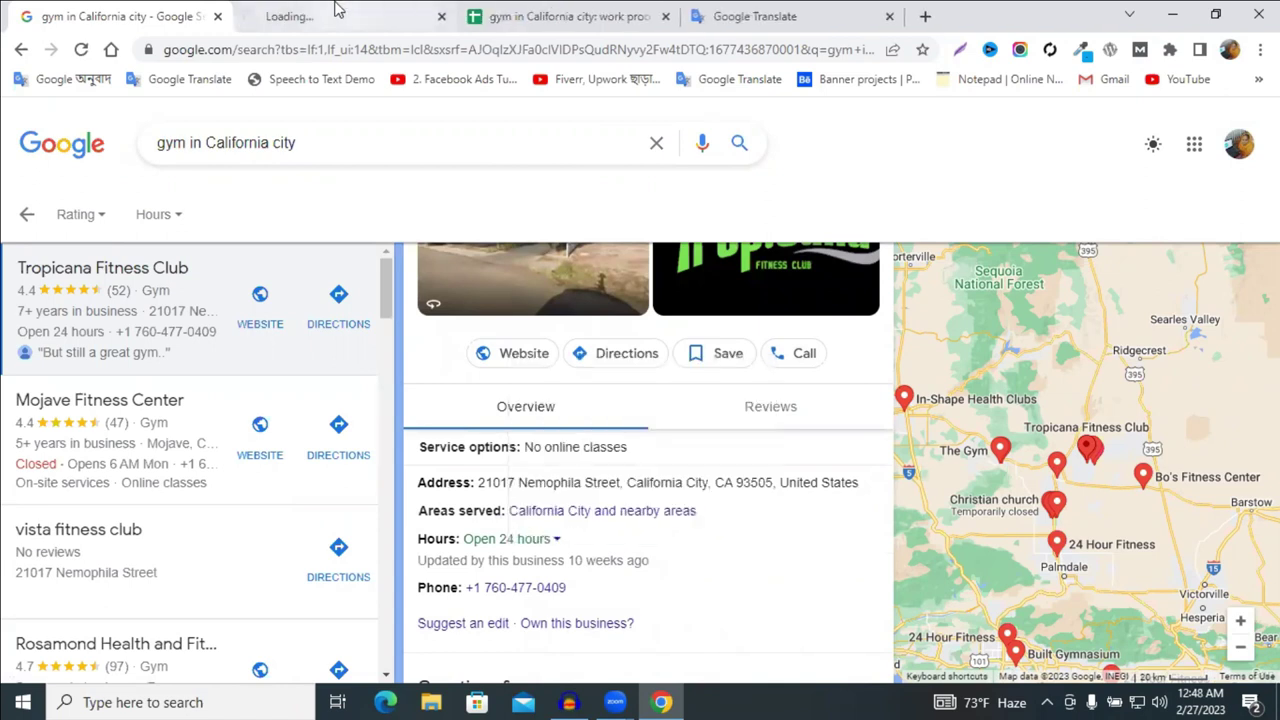
click(334, 14)
click(320, 49)
key(ctrl+c)
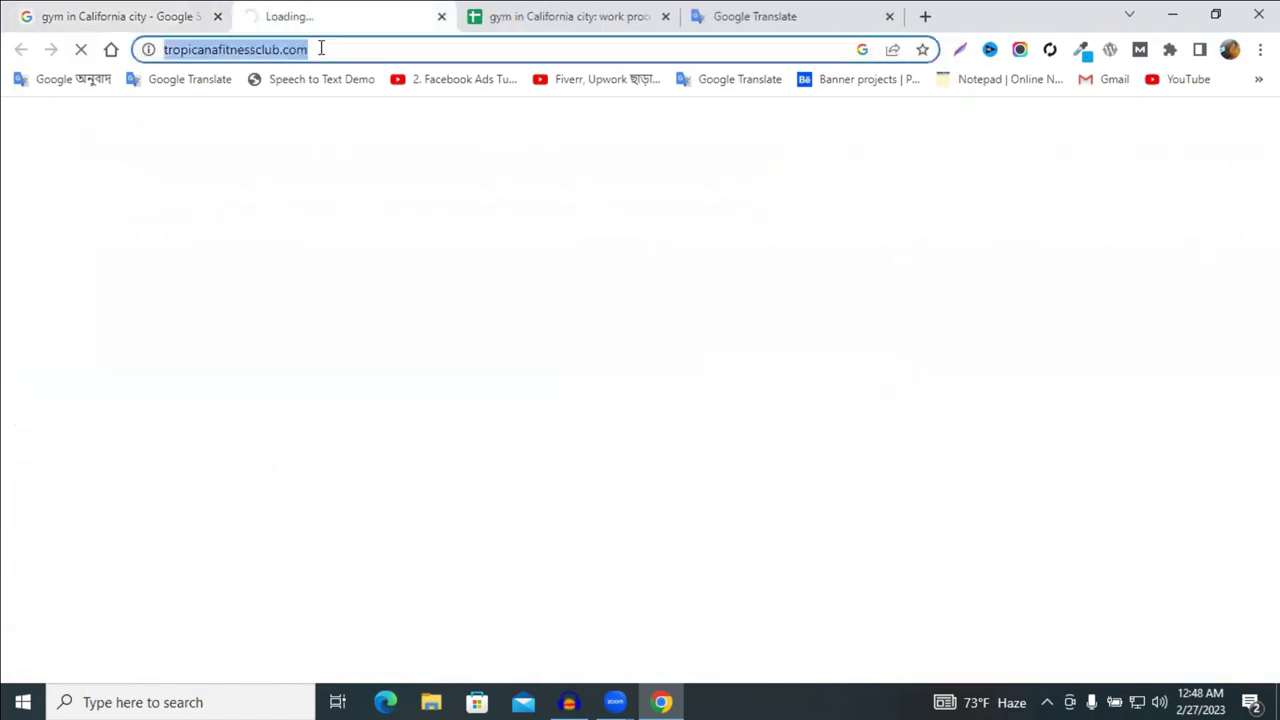
click(443, 20)
click(390, 14)
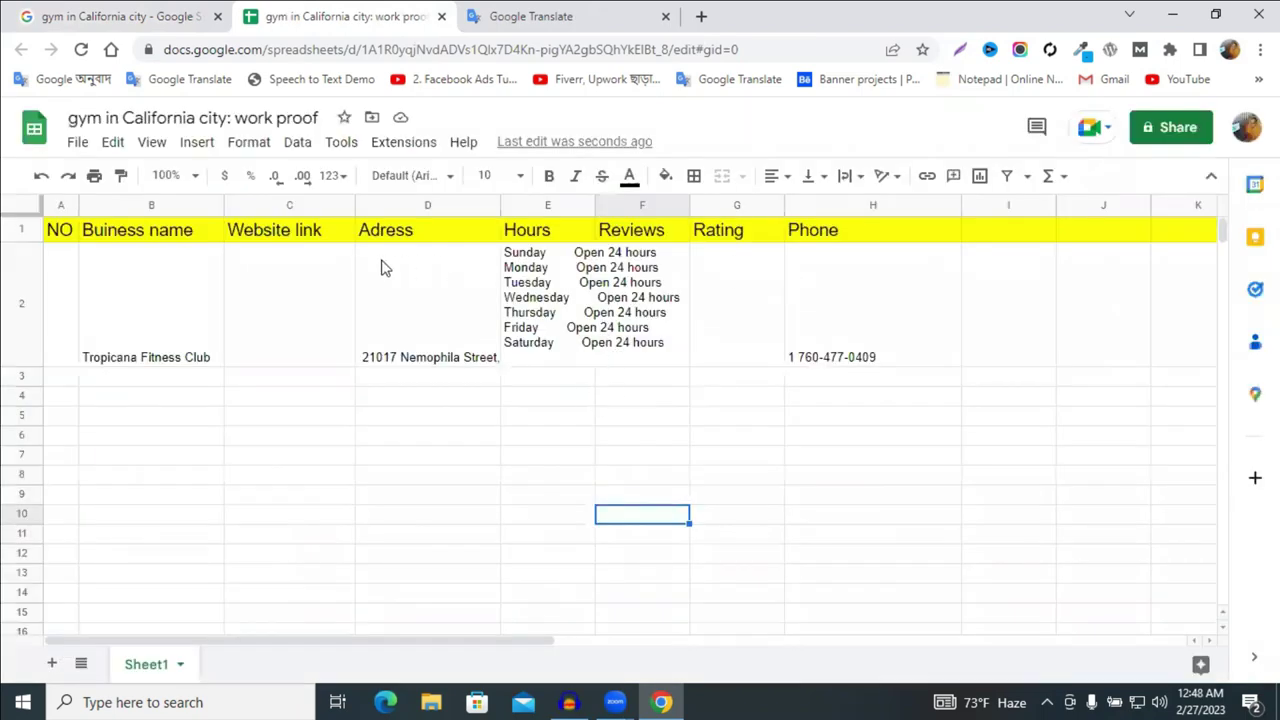
double_click(274, 253)
key(ctrl+v)
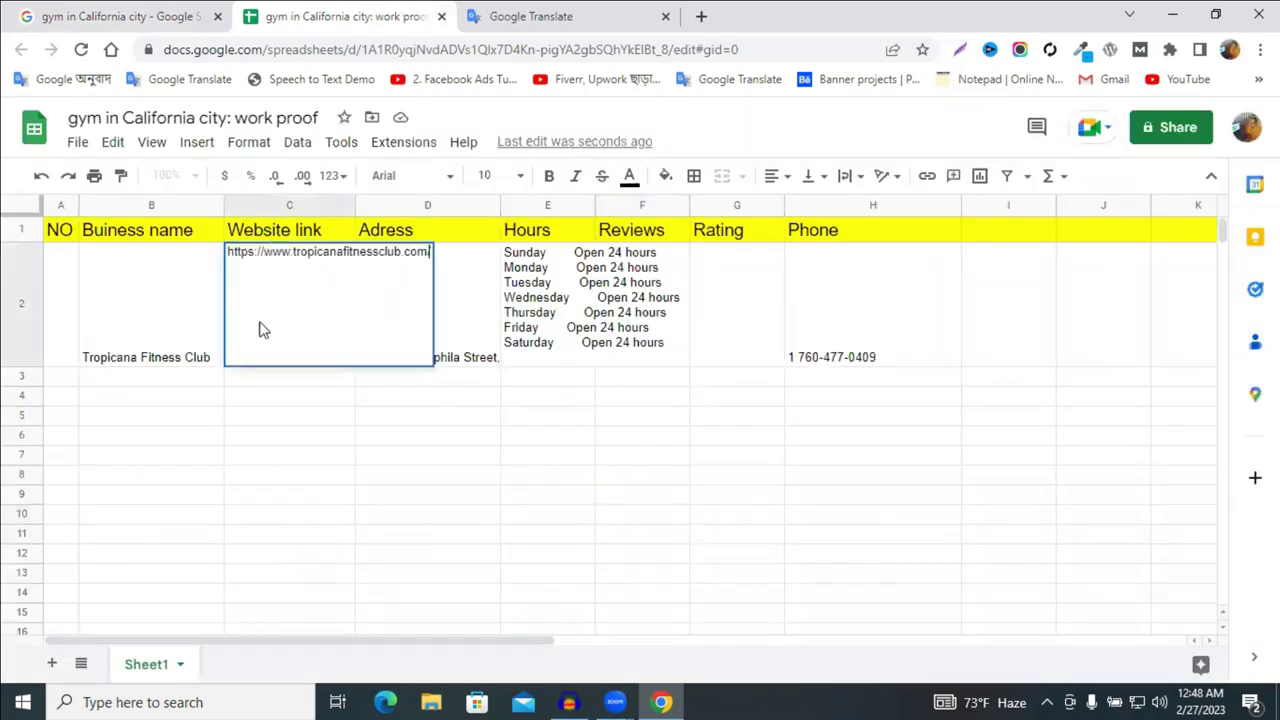
click(313, 442)
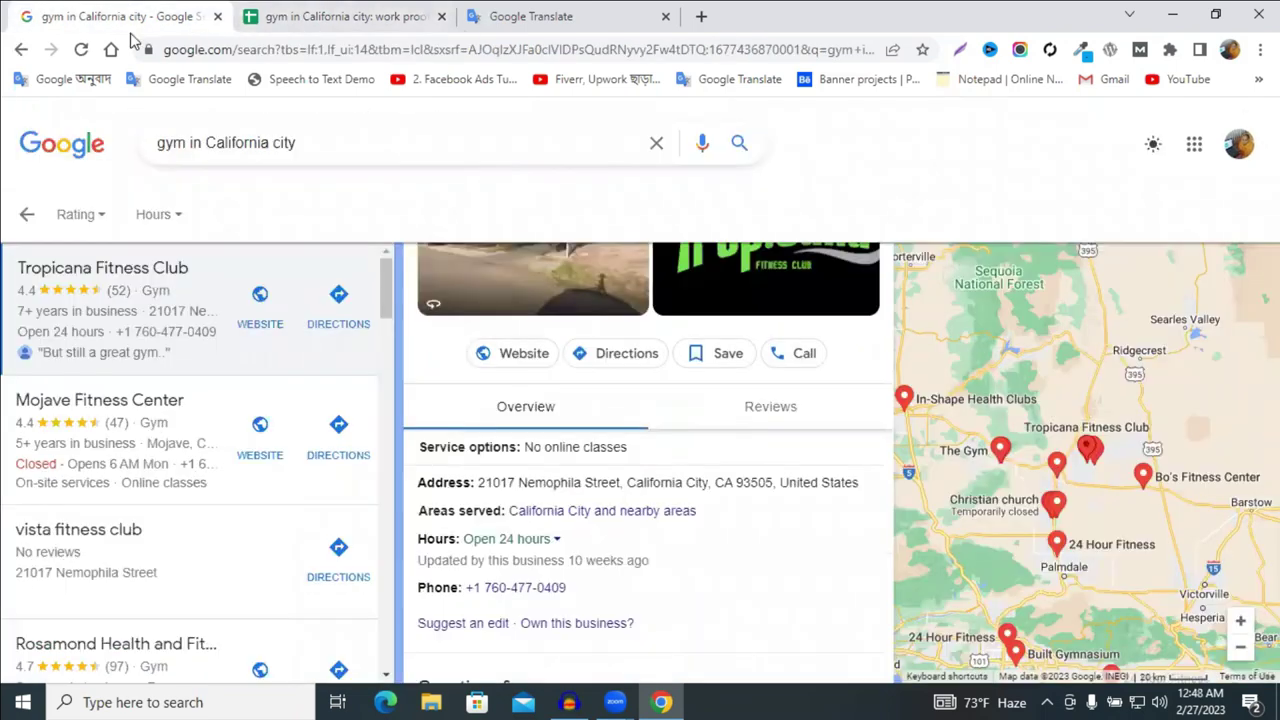
- Check the gym's rating and review count in its Google listing, and enter 52 in cell G2 under Rating
click(155, 12)
scroll(640, 500, down, 4)
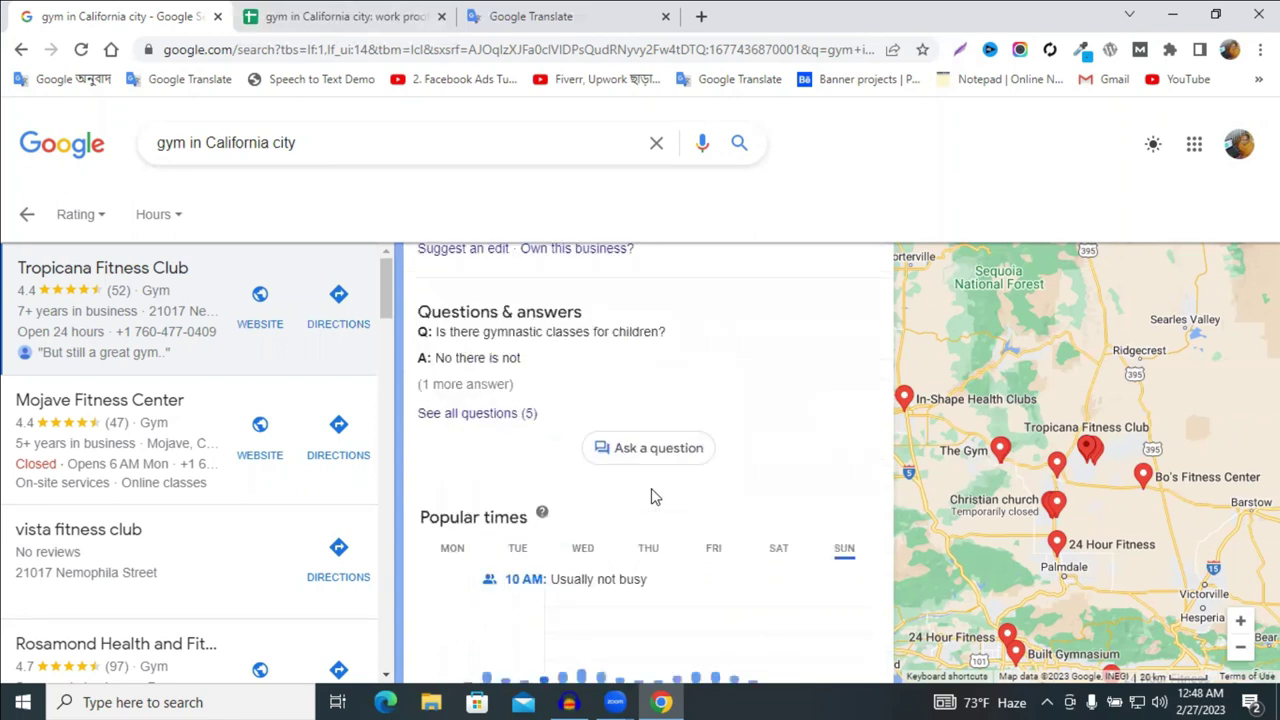
scroll(651, 488, up, 3)
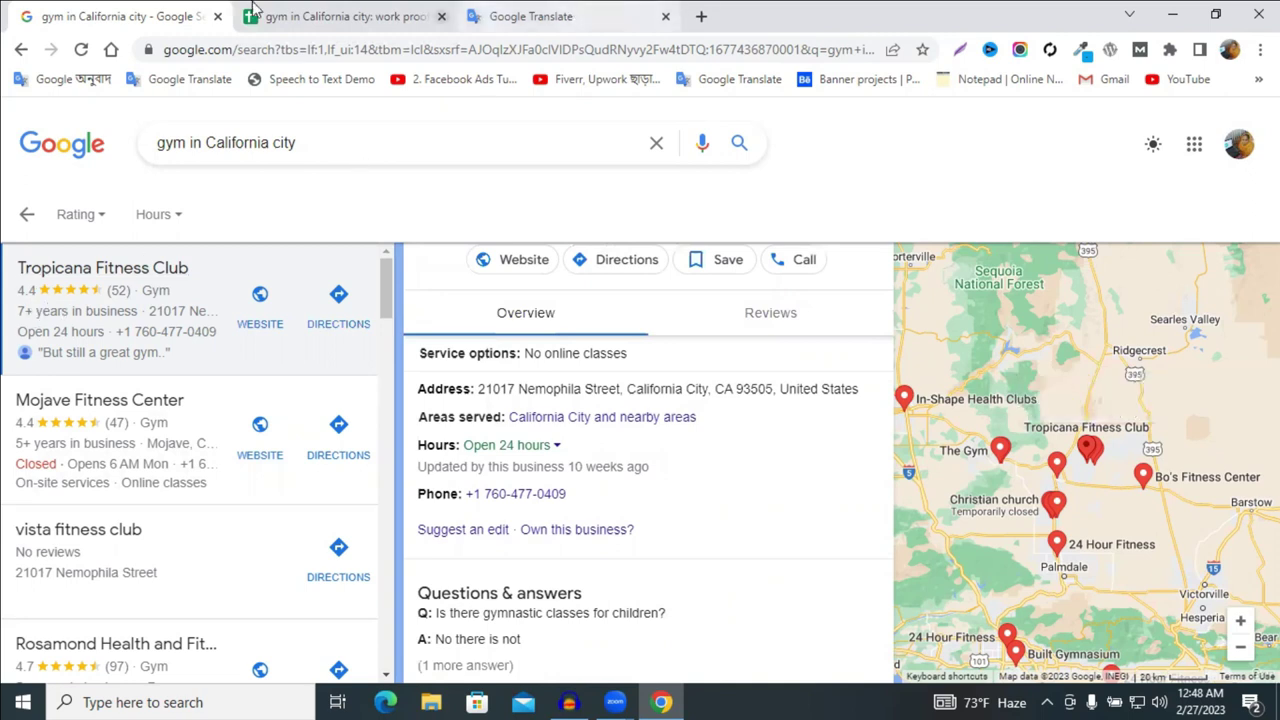
click(309, 12)
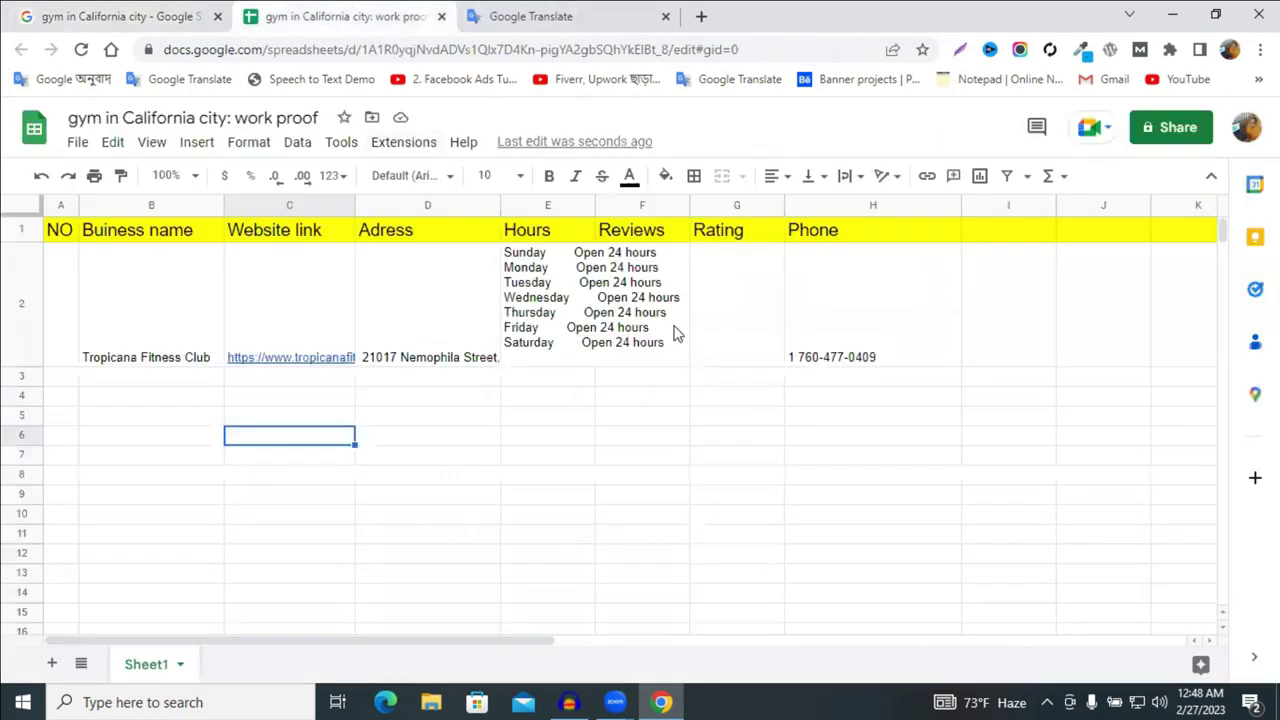
click(711, 253)
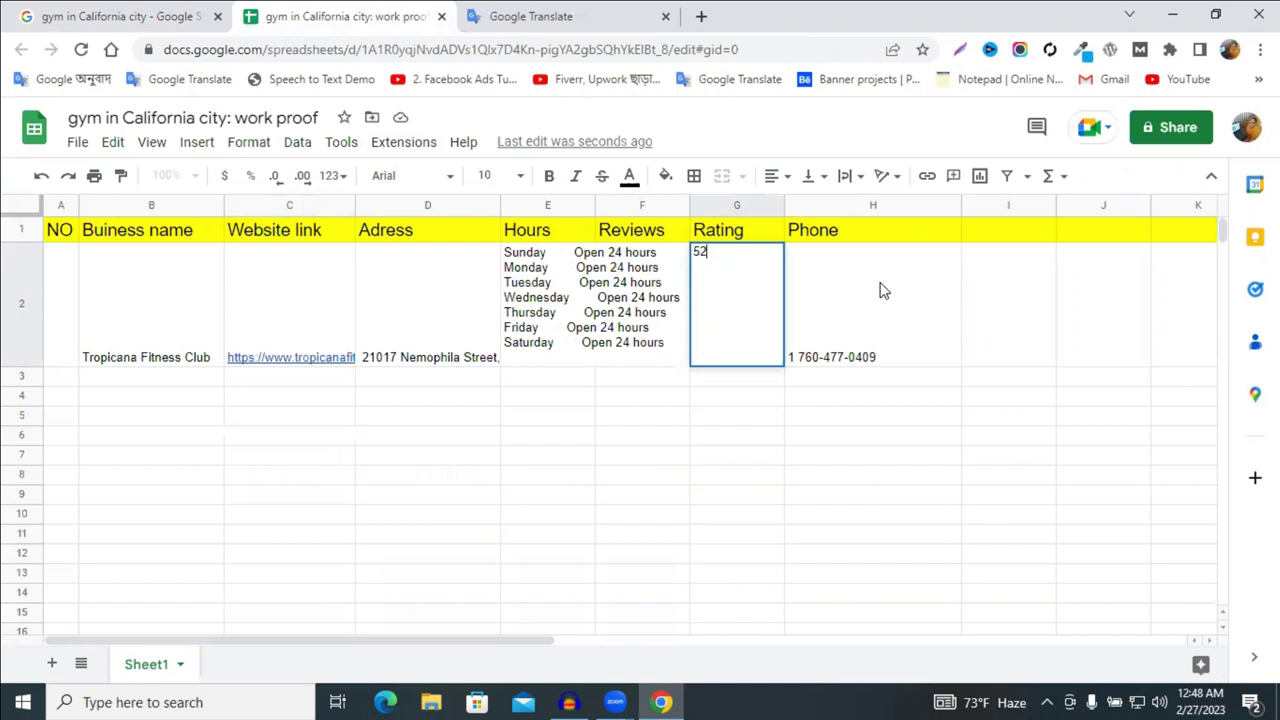
key(Tab)
- Enter 4.4 in cell F2 under Reviews
click(626, 260)
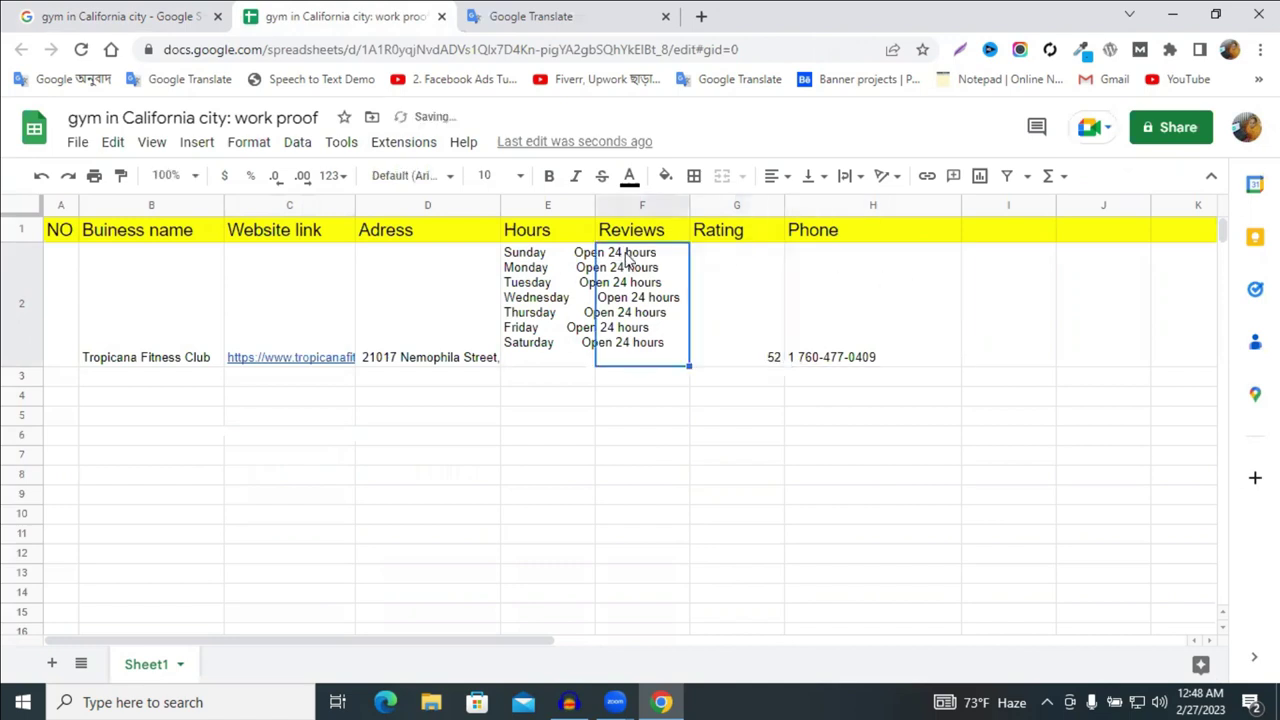
double_click(626, 254)
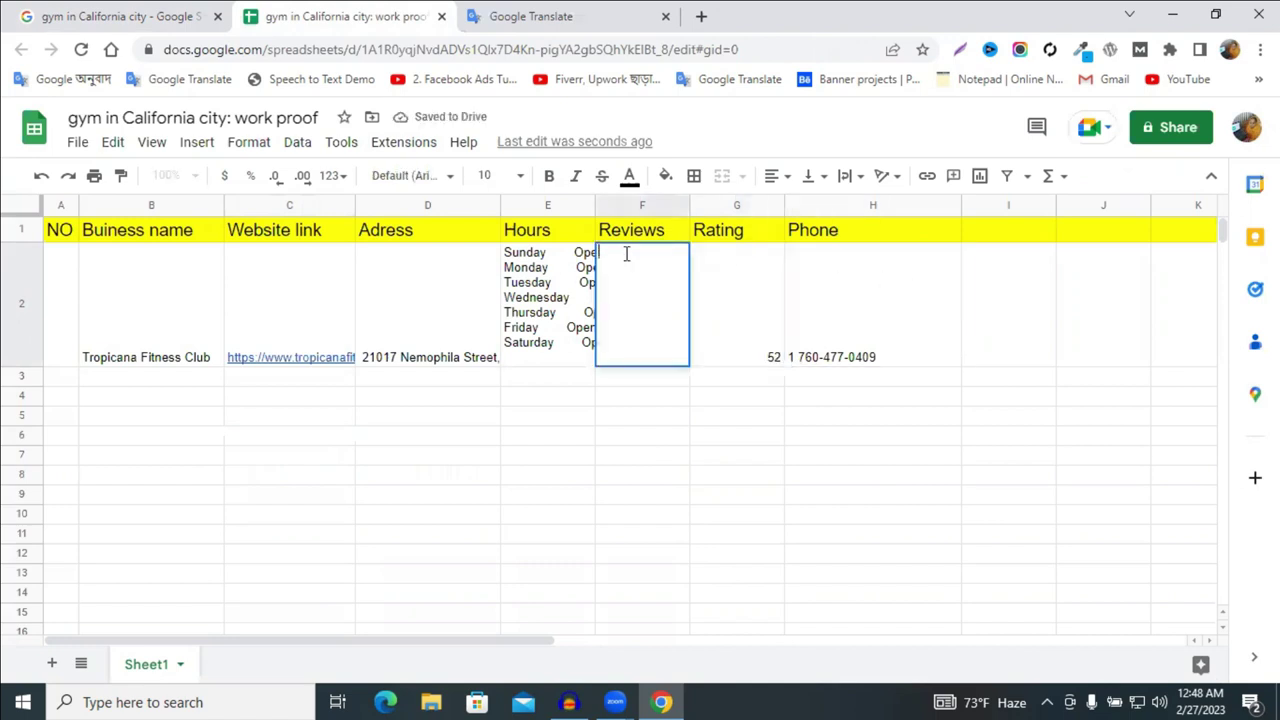
text(4.4)
click(630, 514)
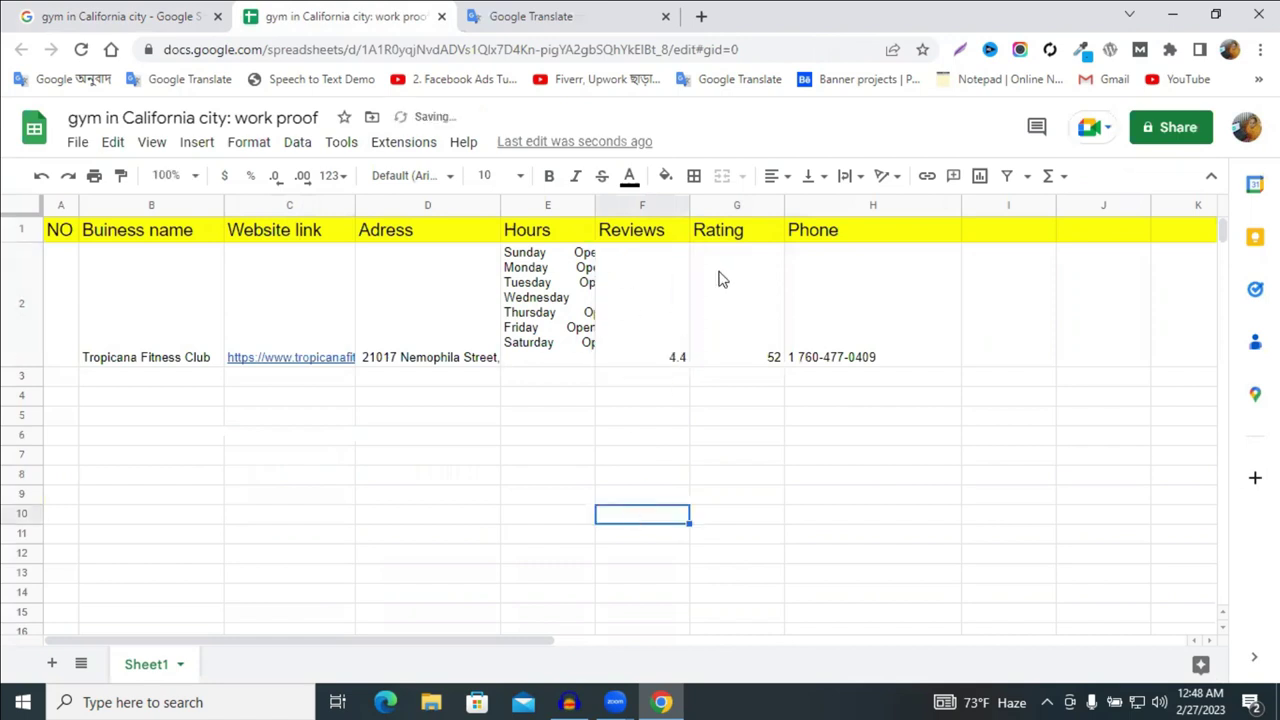
- Clear the value from cell F2 under Reviews
double_click(677, 360)
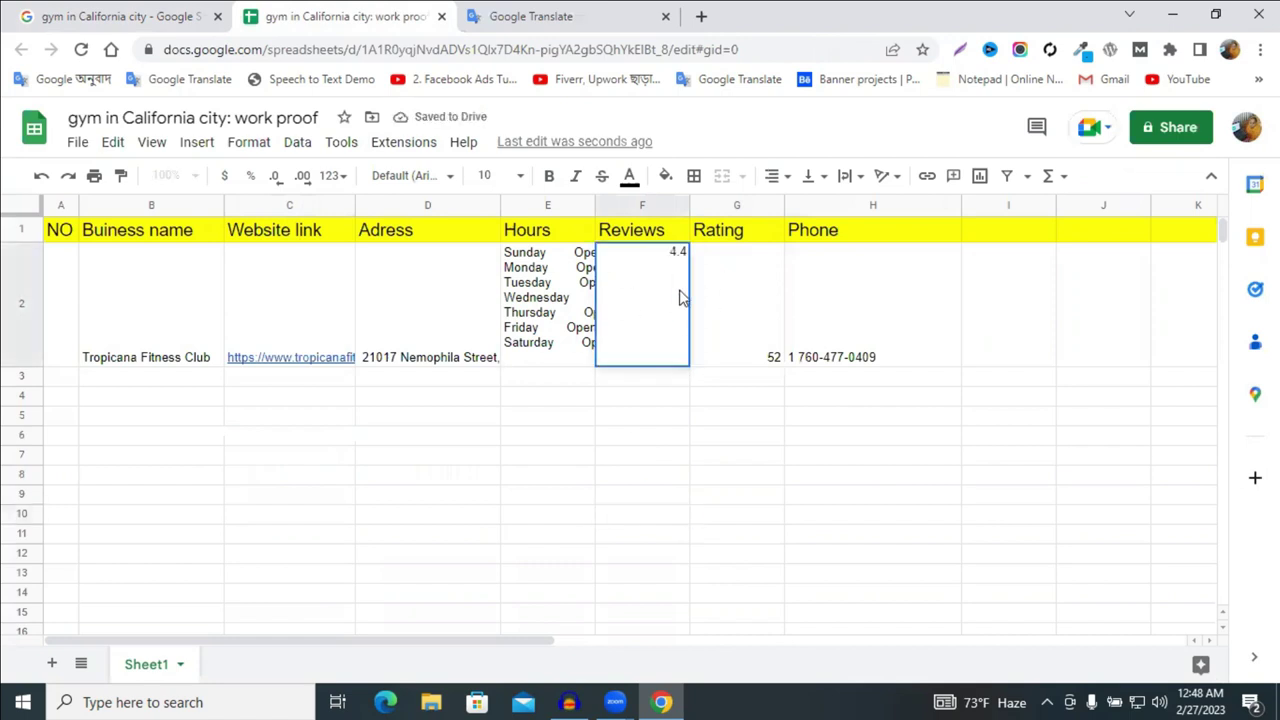
double_click(677, 250)
key(BackSpace)
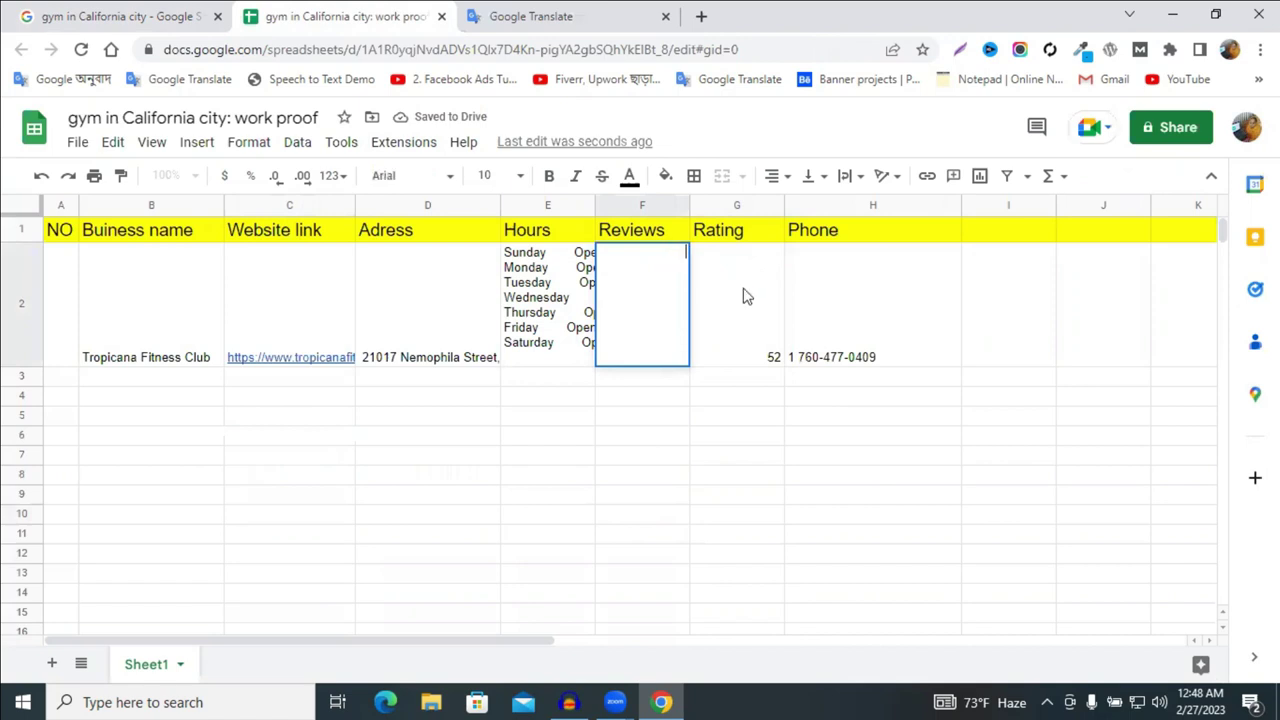
- Set the Rating in cell G2 to 4.4 and the Reviews count in cell F2 to 52
click(757, 357)
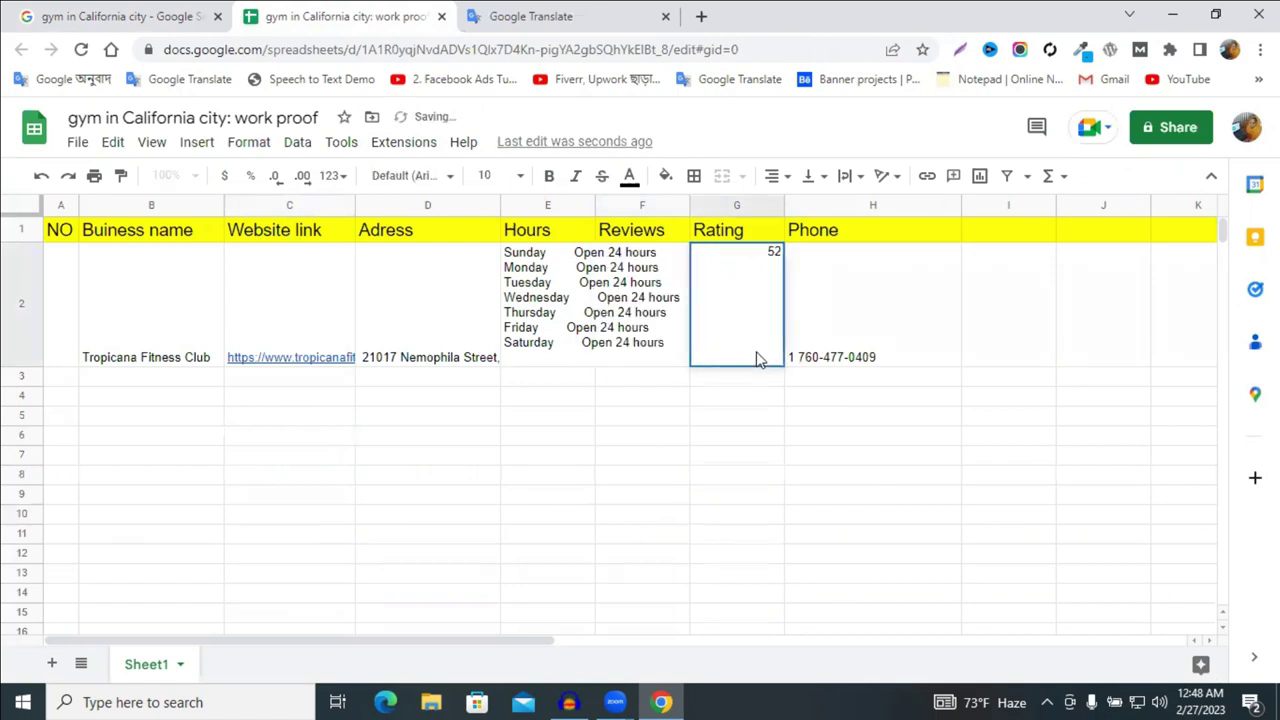
double_click(769, 252)
text(4.4)
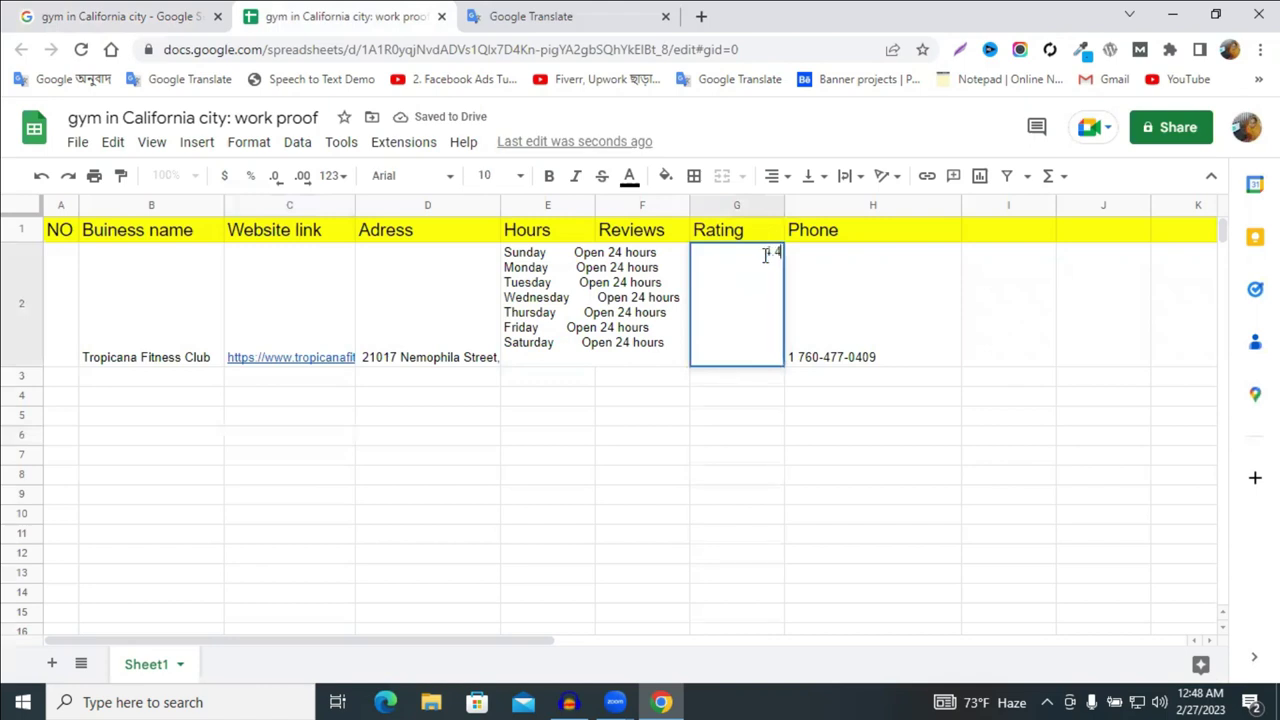
click(650, 252)
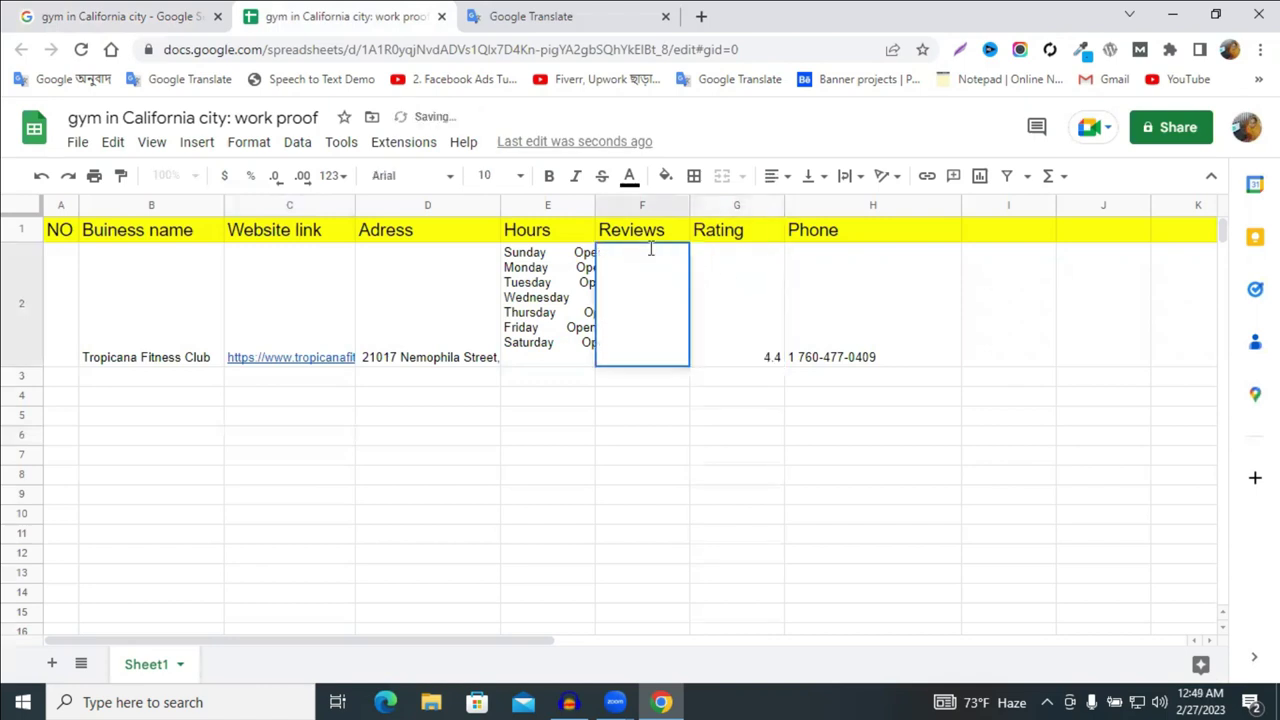
text(52)
click(686, 494)
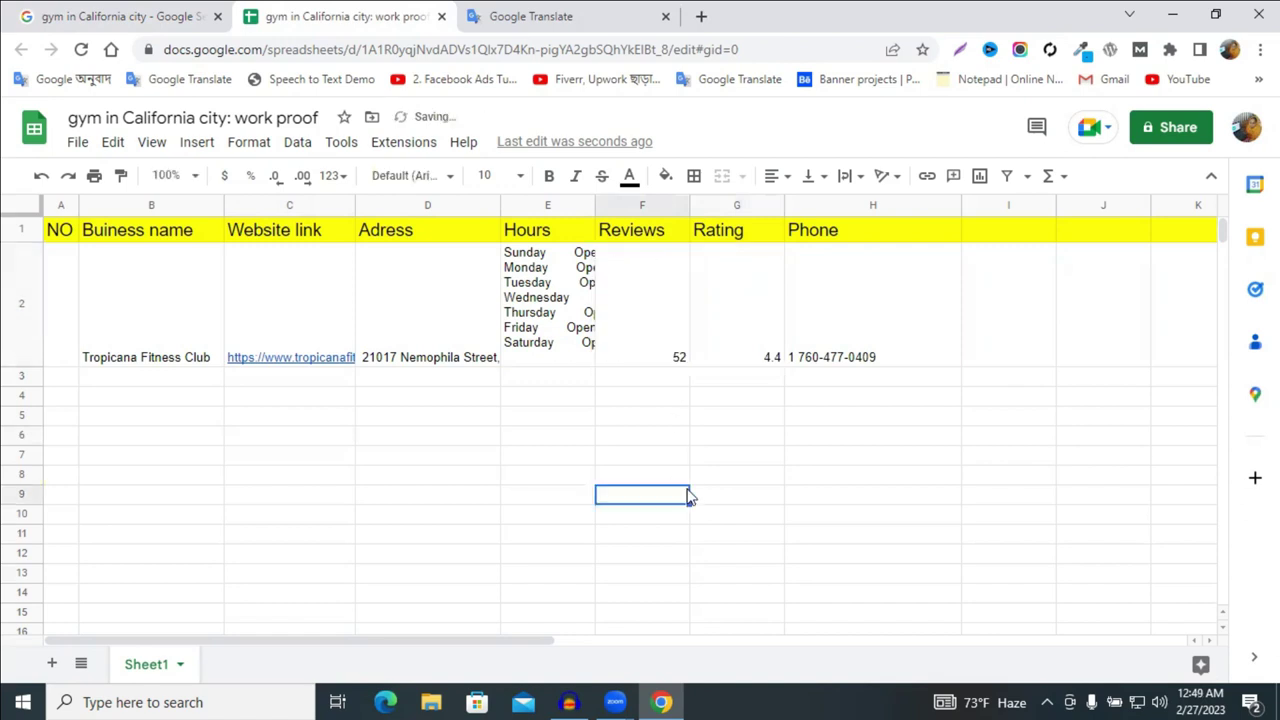
- Number the Tropicana Fitness Club row by entering 1 in cell A2 under NO
click(62, 277)
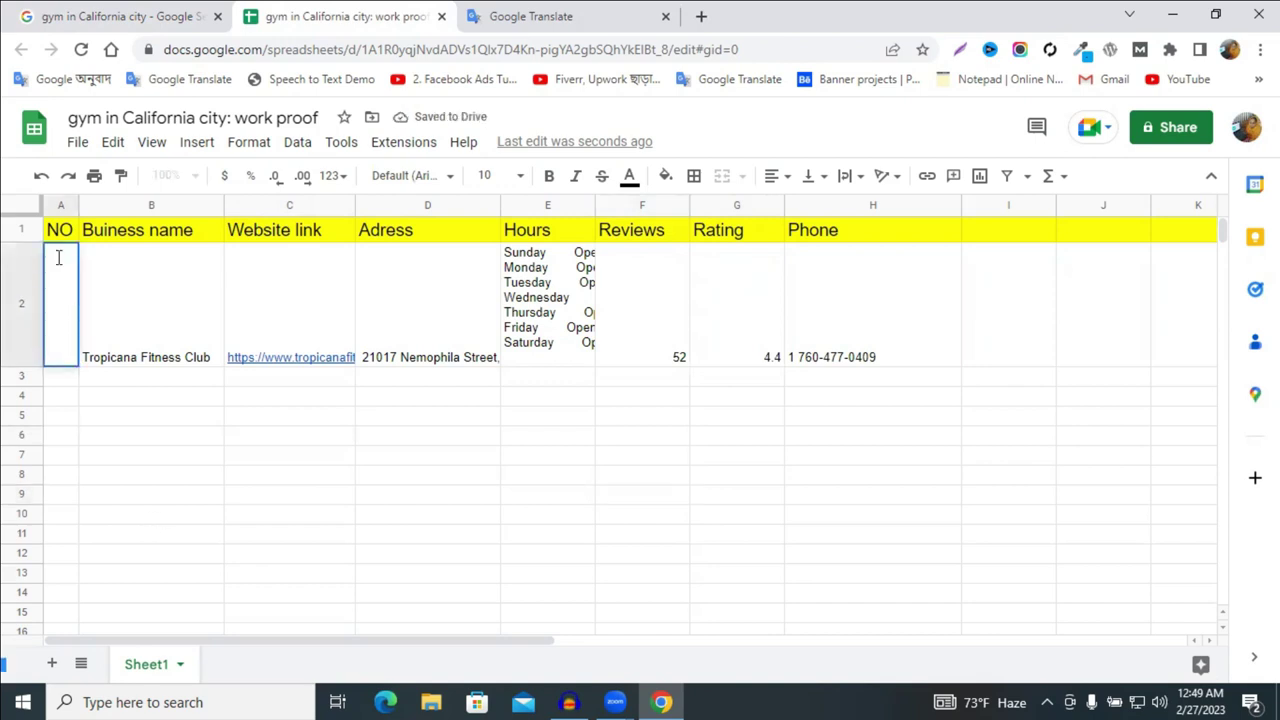
click(135, 445)
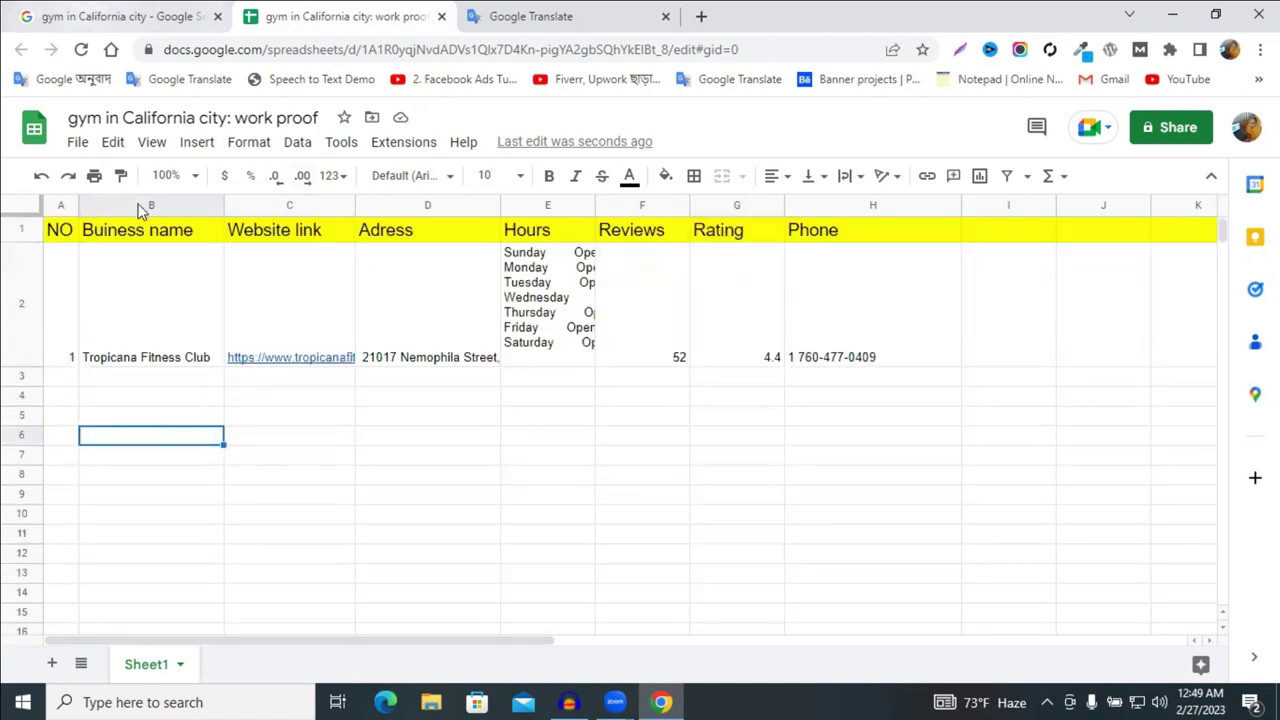
- Look through the other gym listings in the California city search results, and return to the spreadsheet
key(ctrl+shift+Tab)
scroll(95, 508, down, 2)
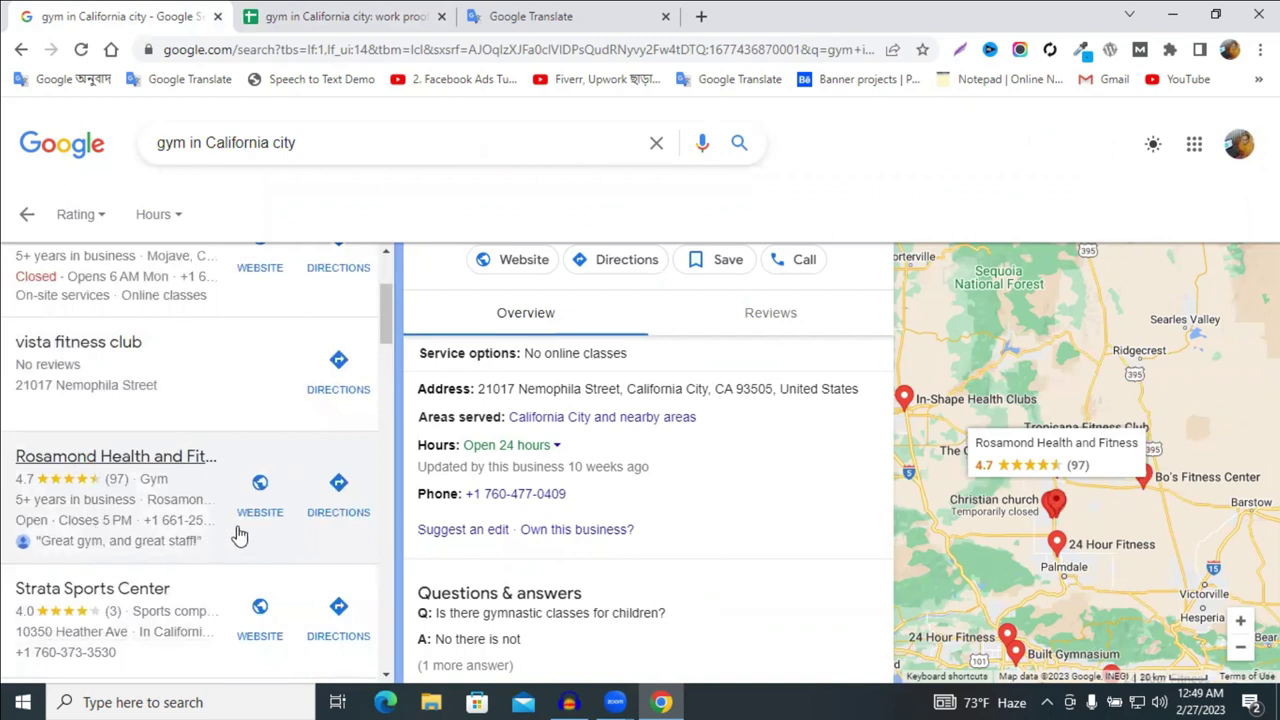
scroll(240, 536, down, 2)
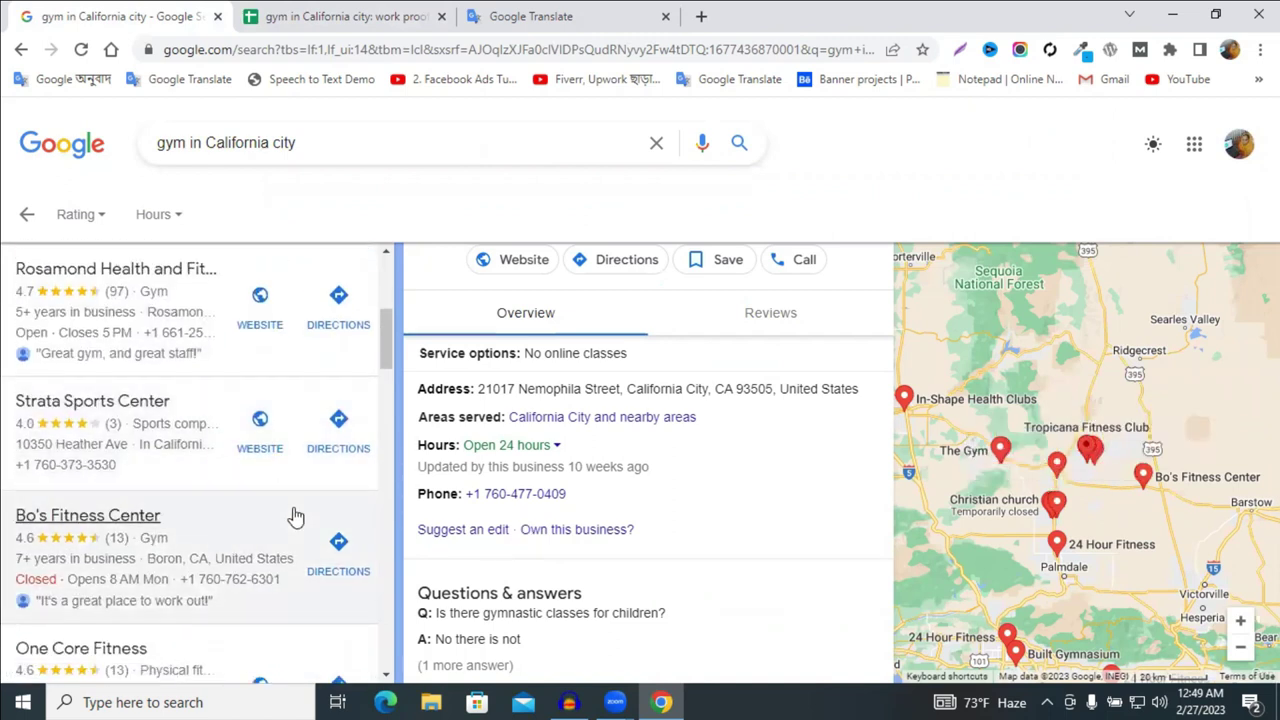
click(345, 16)
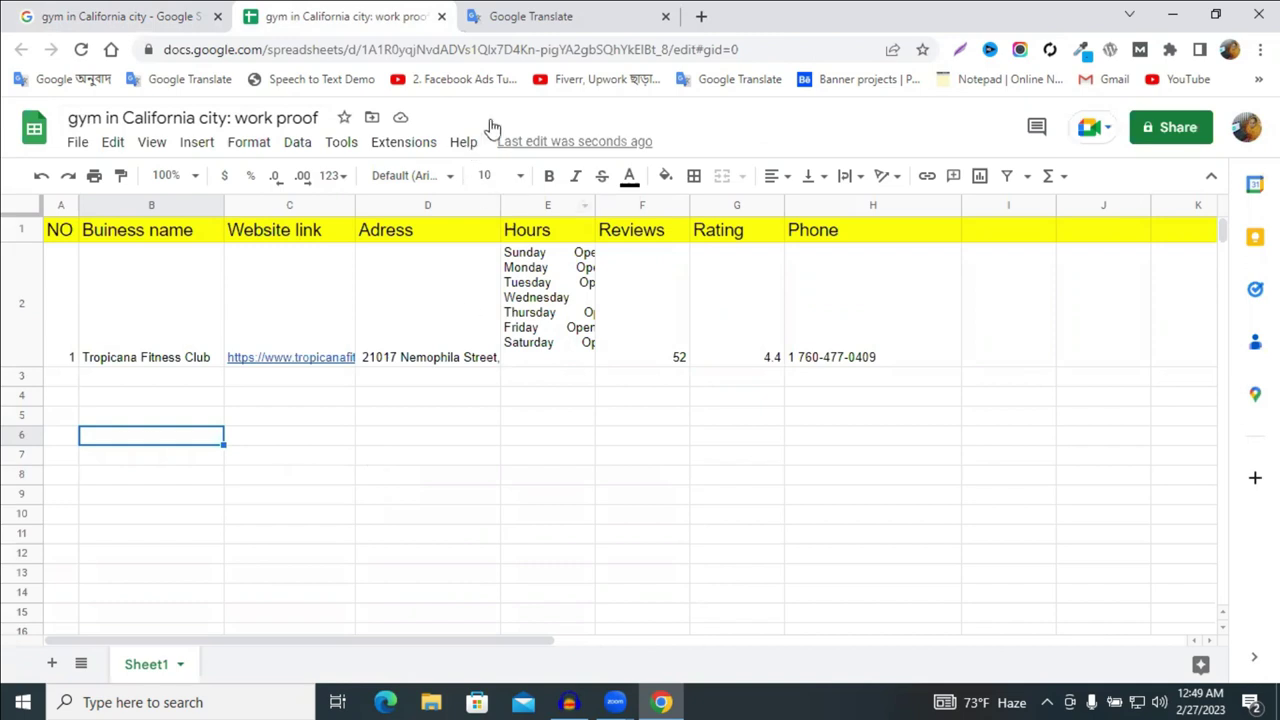
- Search Google for "google map scraper extension" in a new tab, look over the results, and close that tab
click(701, 16)
click(466, 44)
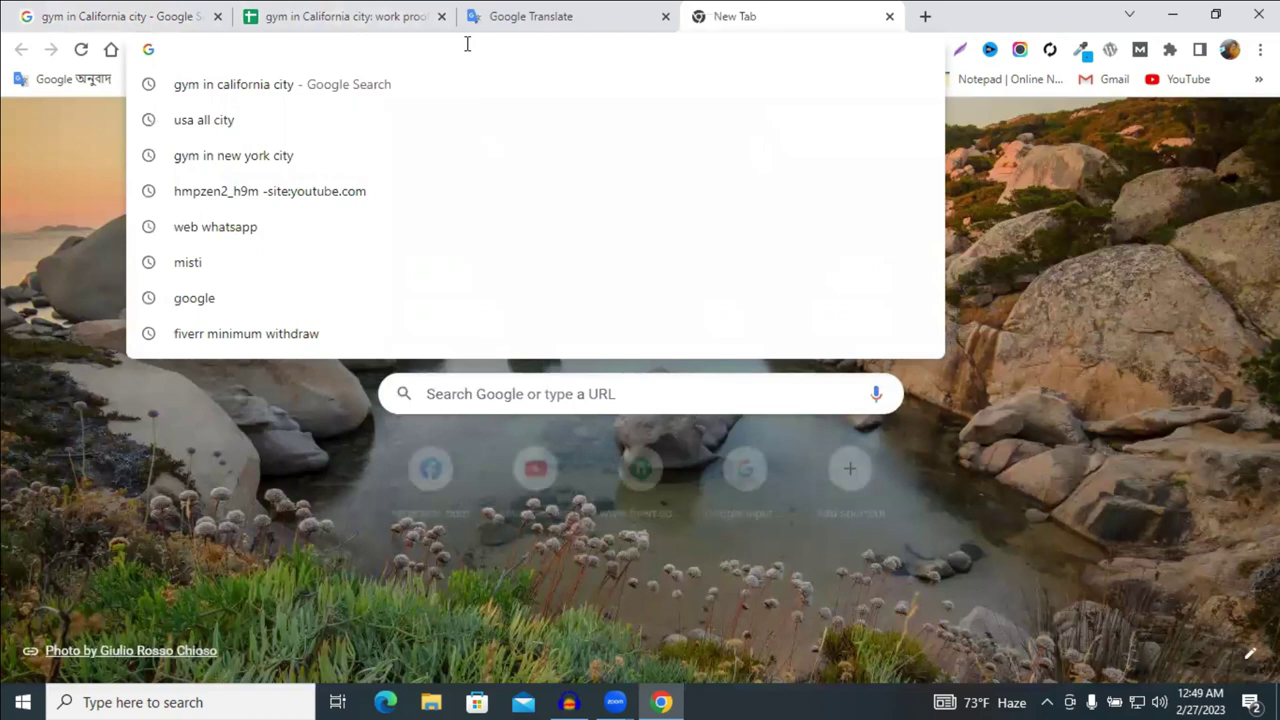
text(google )
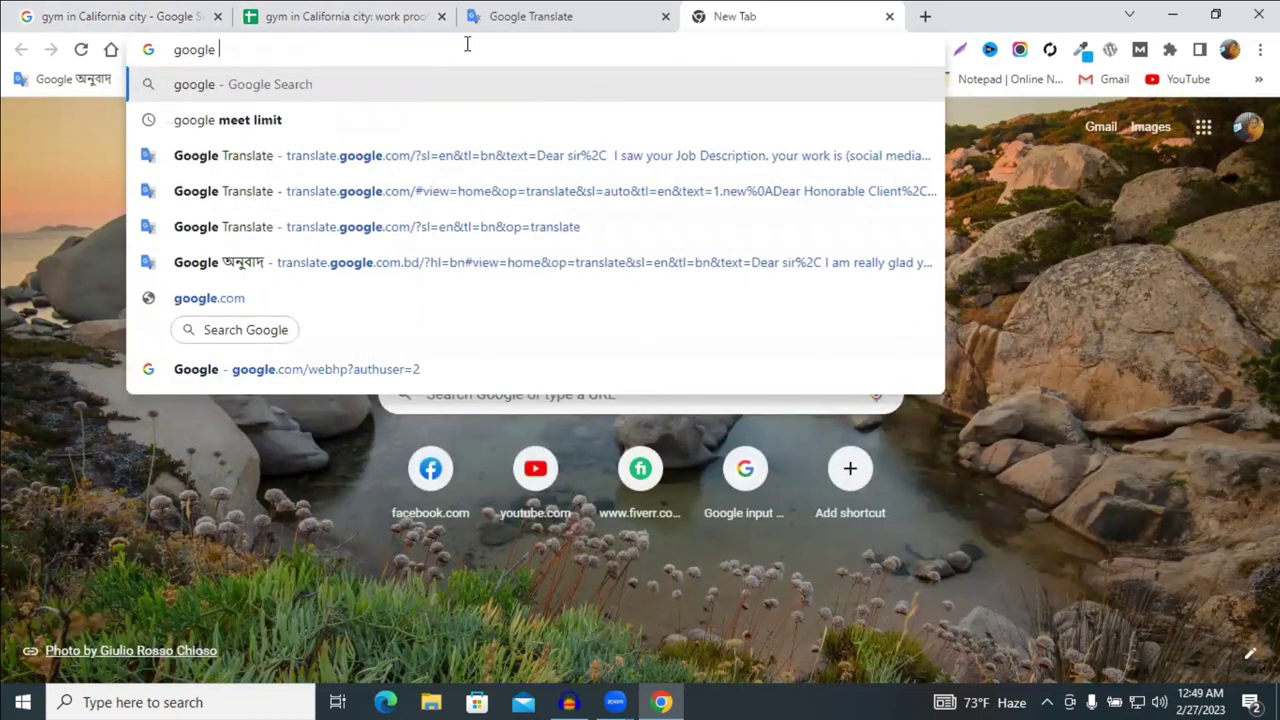
text(map sc)
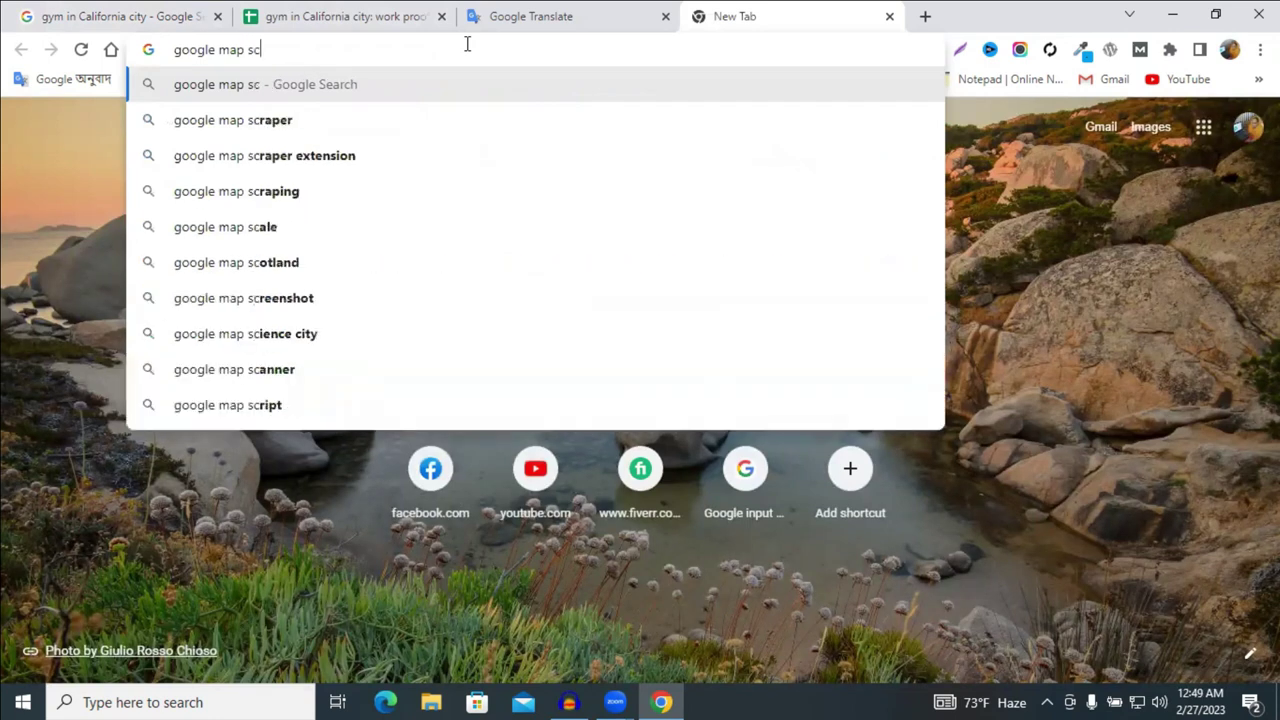
text(r)
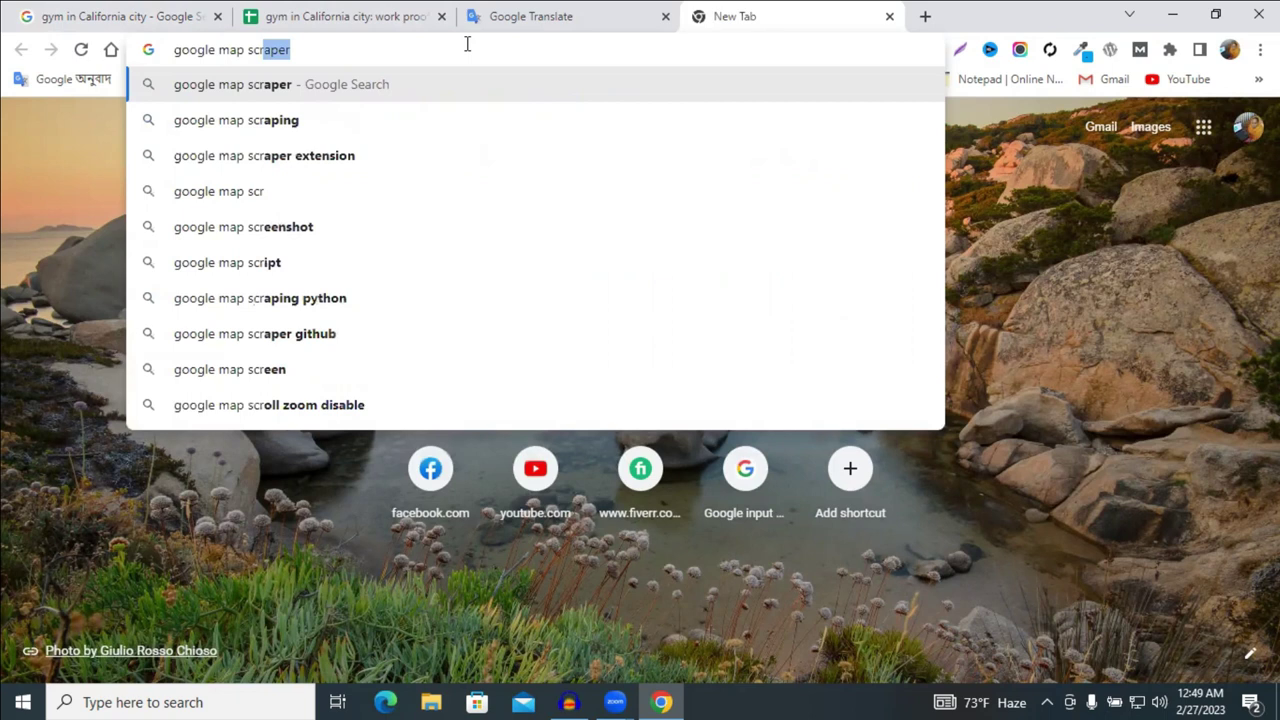
click(357, 150)
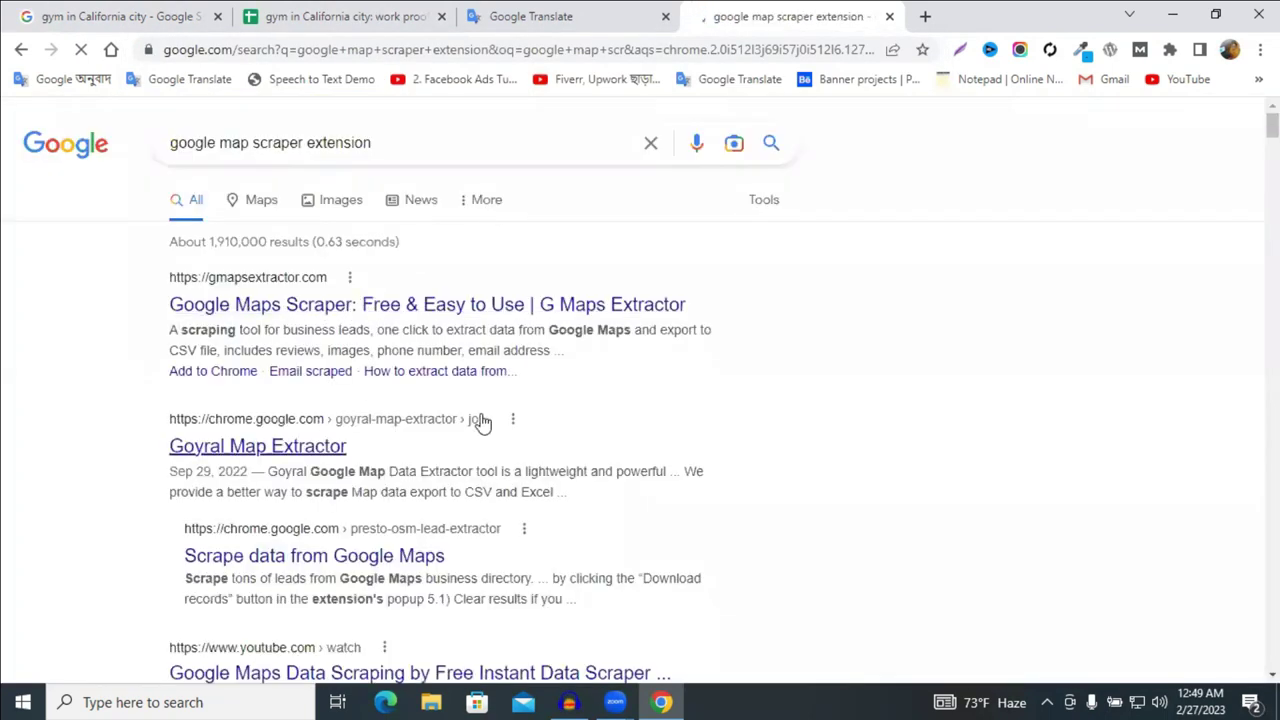
scroll(483, 410, down, 5)
scroll(490, 395, up, 3)
scroll(490, 390, up, 1)
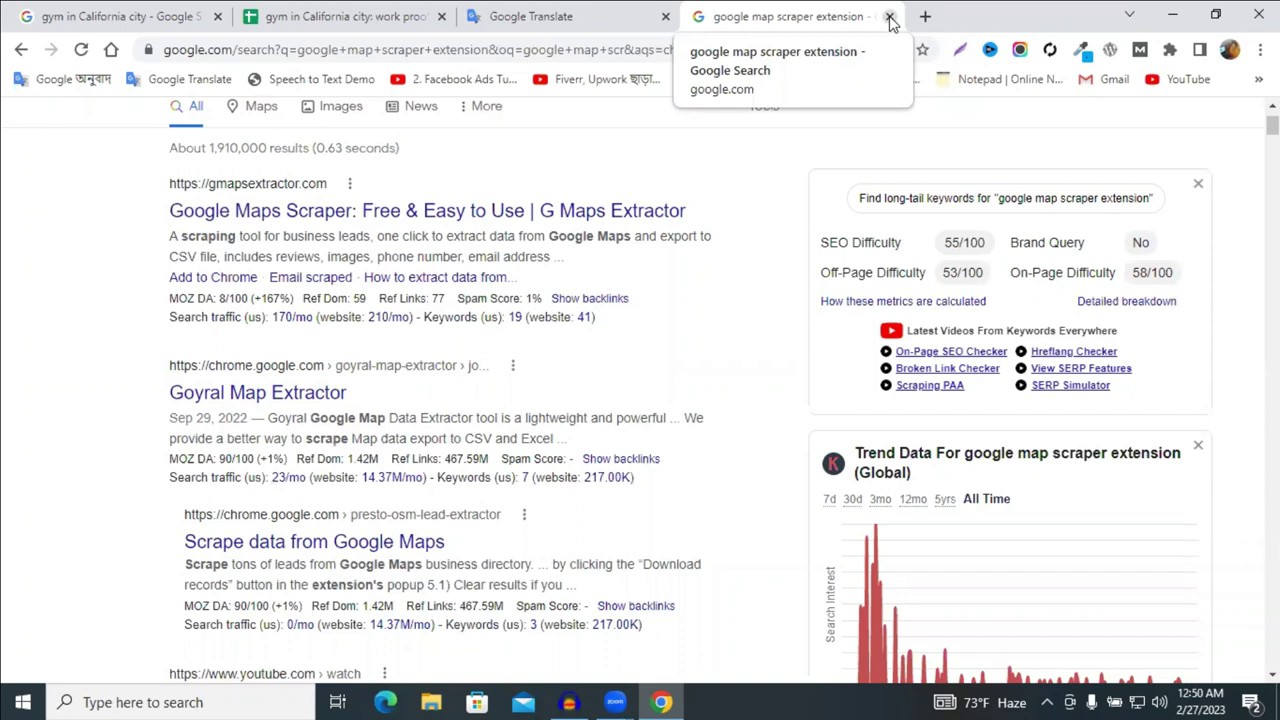
click(890, 17)
click(323, 22)
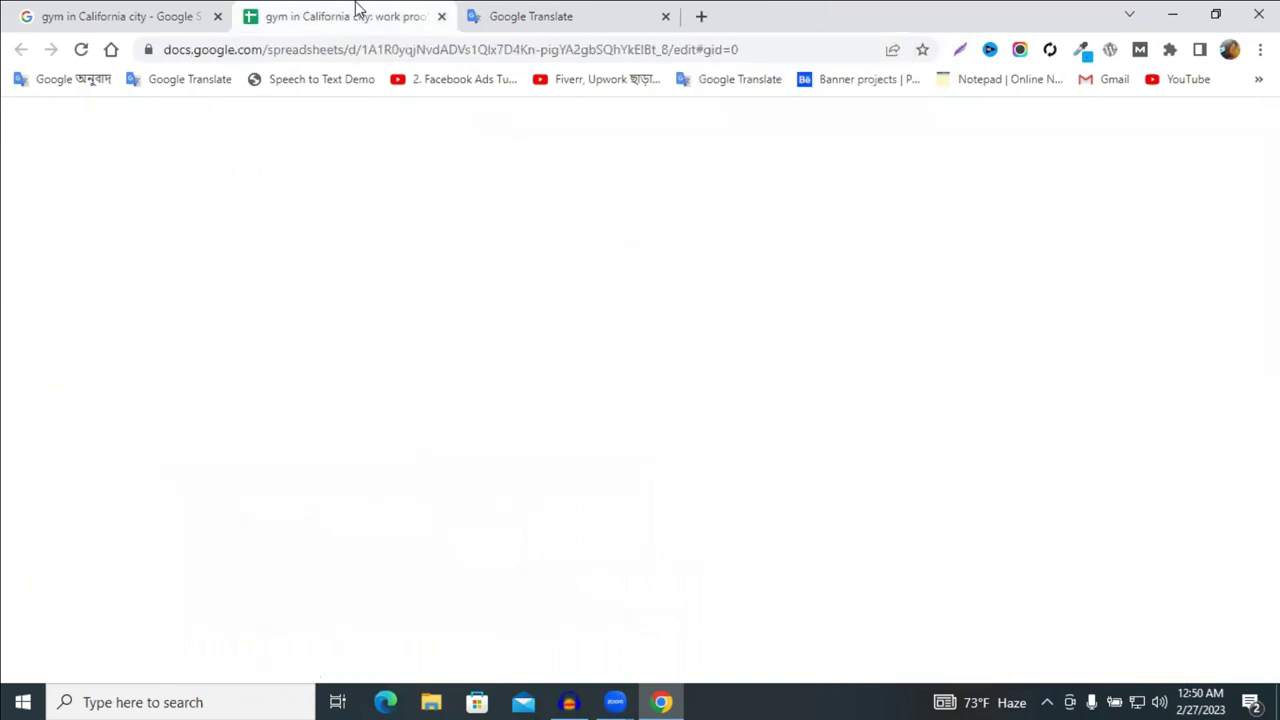
- Examine the Tropicana Fitness Club listing in the gym search results, from its business details to its review summary
click(127, 12)
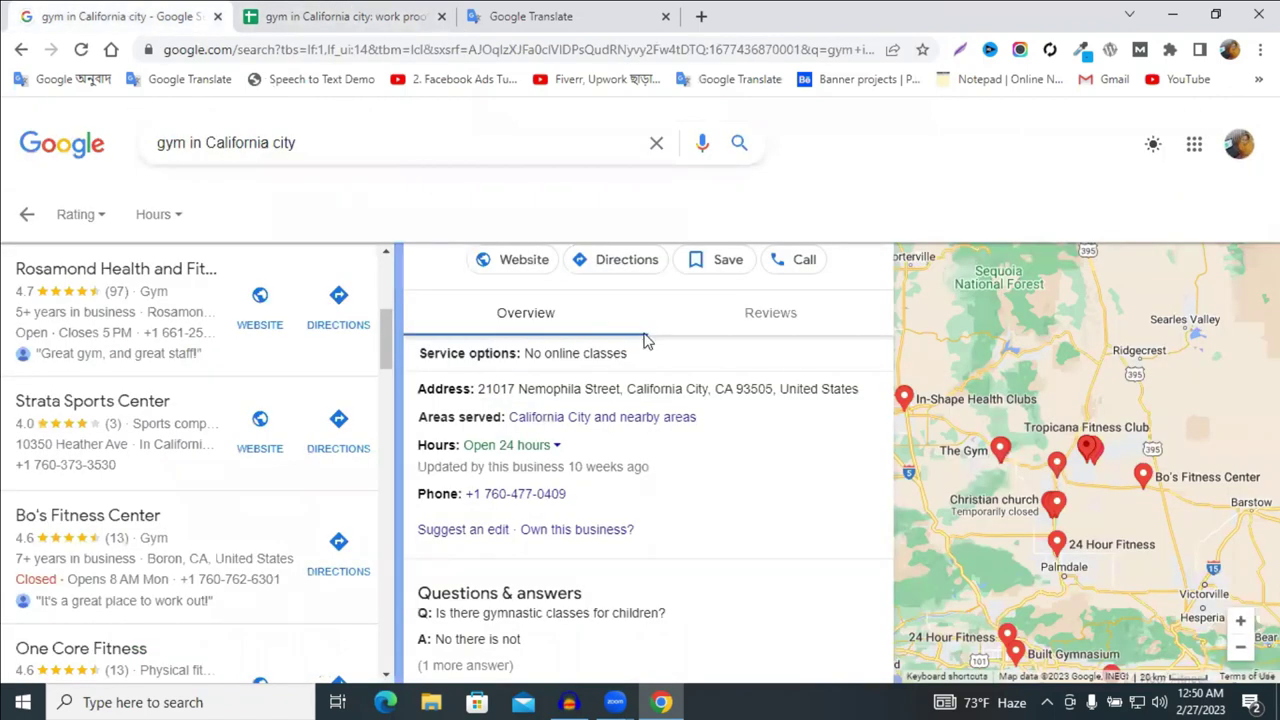
scroll(810, 370, down, 5)
scroll(703, 395, up, 3)
scroll(703, 393, down, 5)
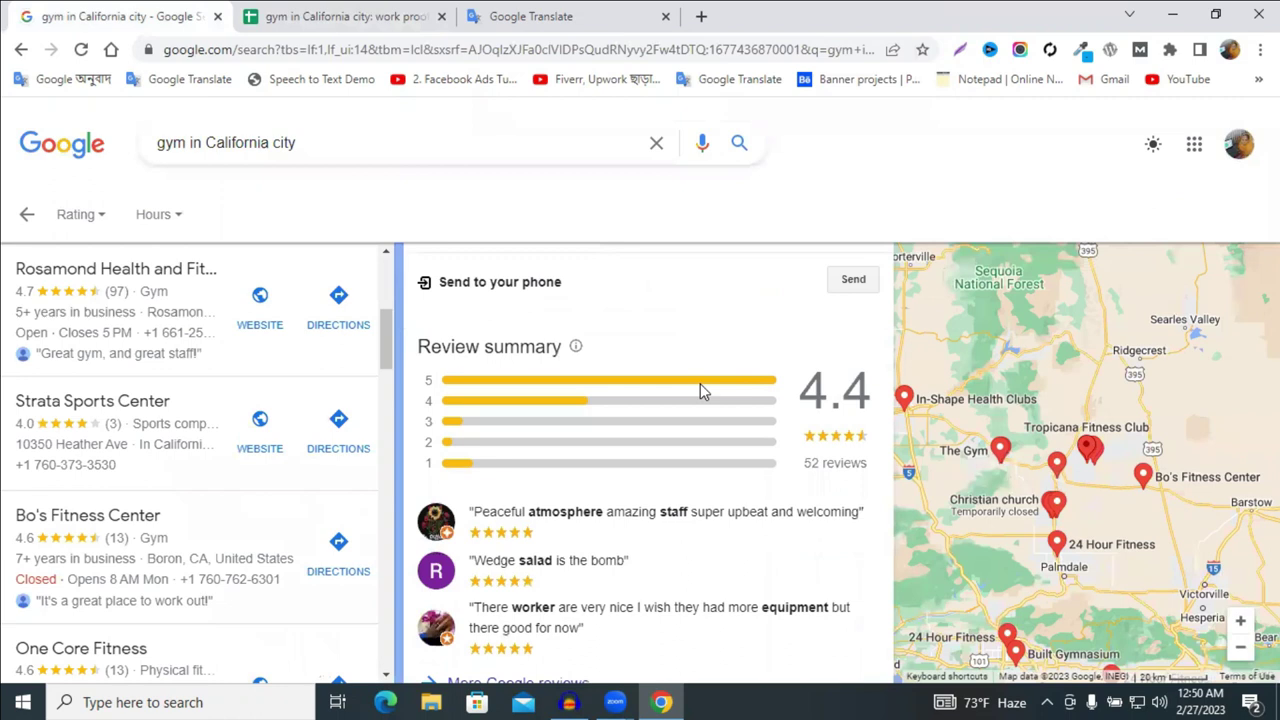
scroll(700, 383, down, 2)
scroll(728, 360, up, 2)
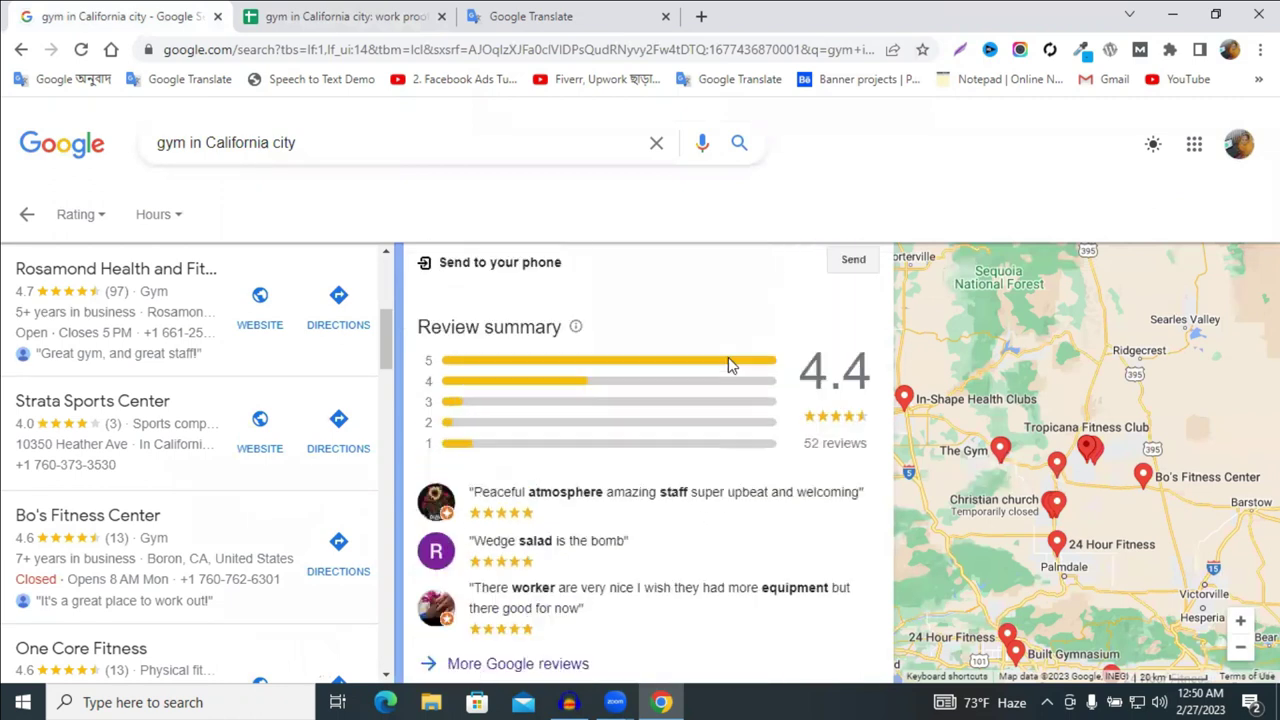